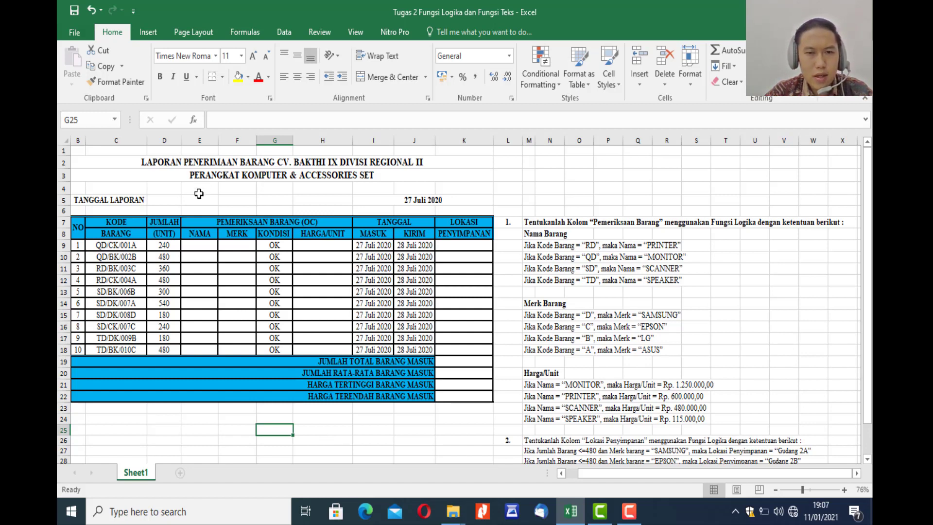
Examine the goods receipt report's date, its column headings from NO to LOKASI PENYIMPANAN, and the four summary row labels.
click(199, 190)
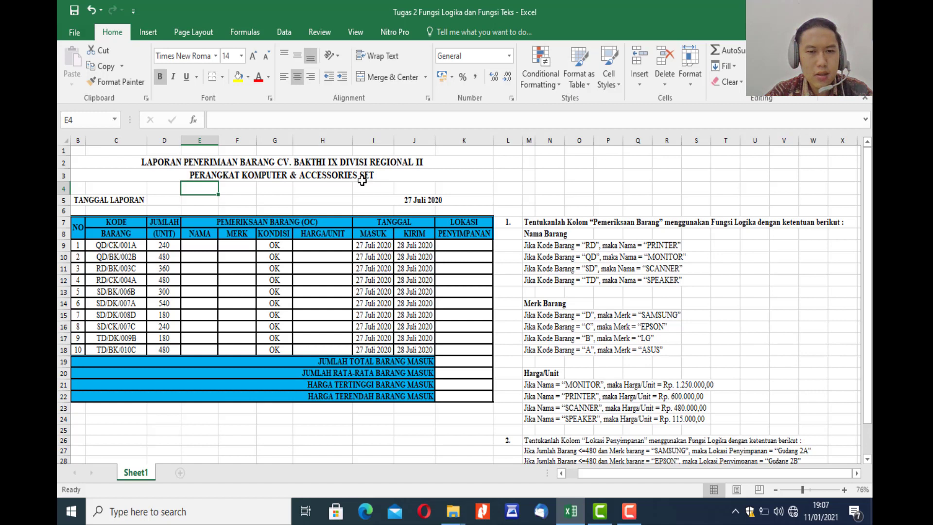
click(425, 198)
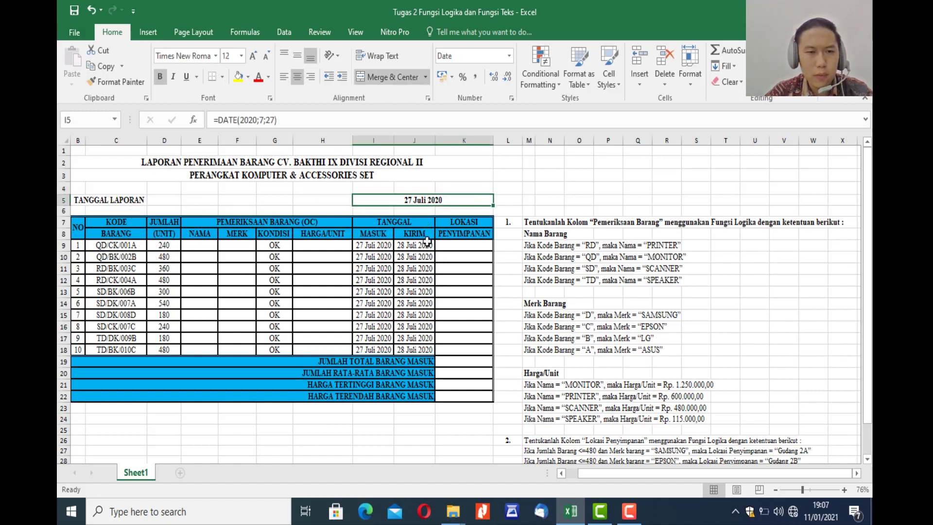
click(238, 441)
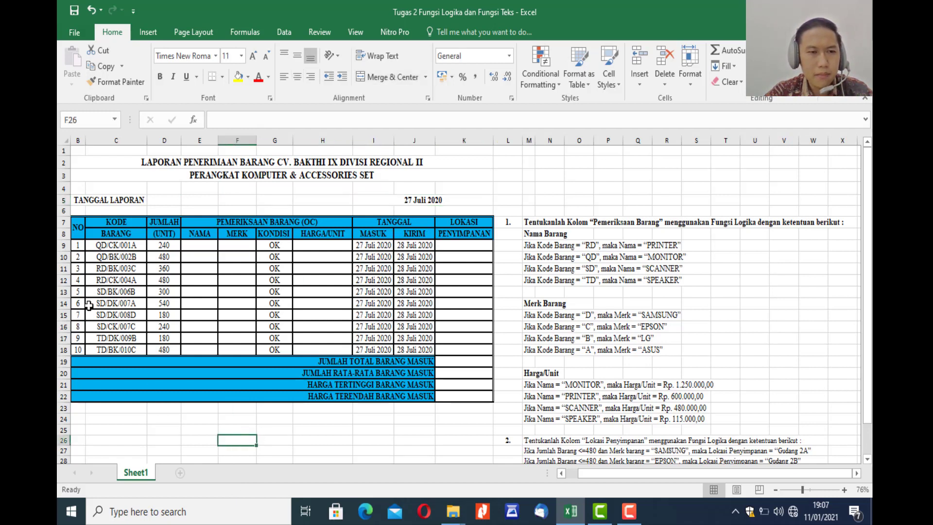
click(76, 233)
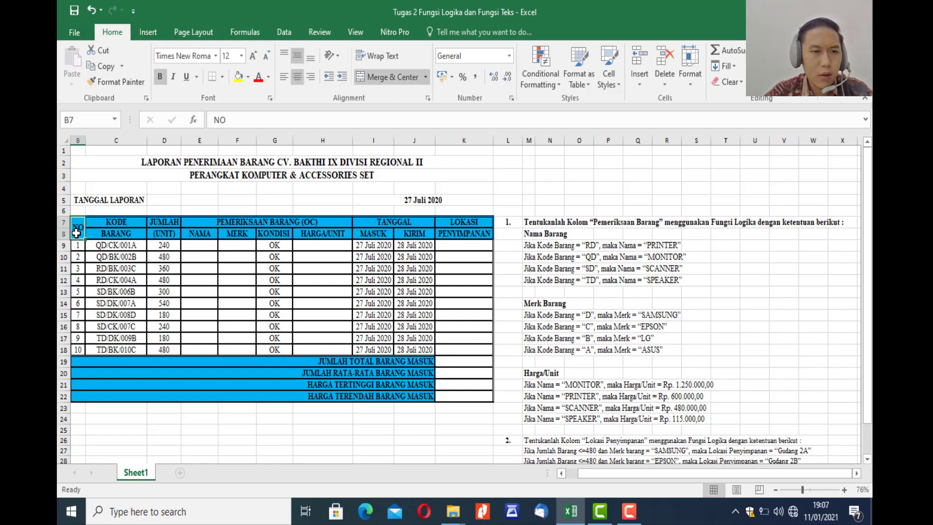
click(133, 225)
click(159, 223)
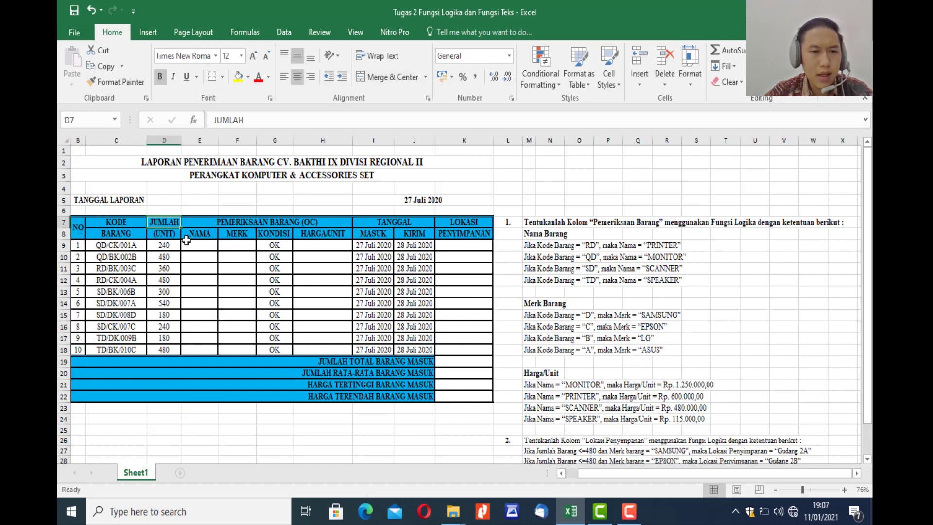
click(278, 224)
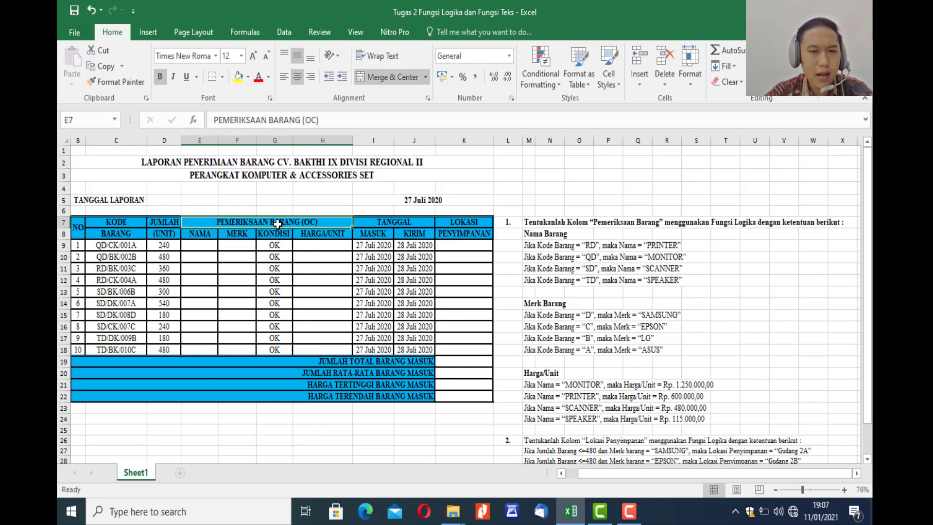
click(196, 238)
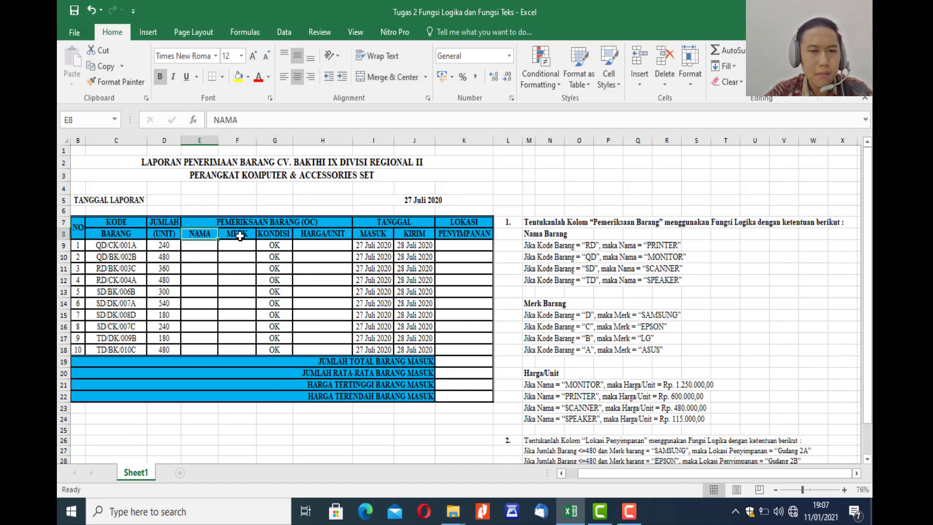
click(240, 237)
click(265, 235)
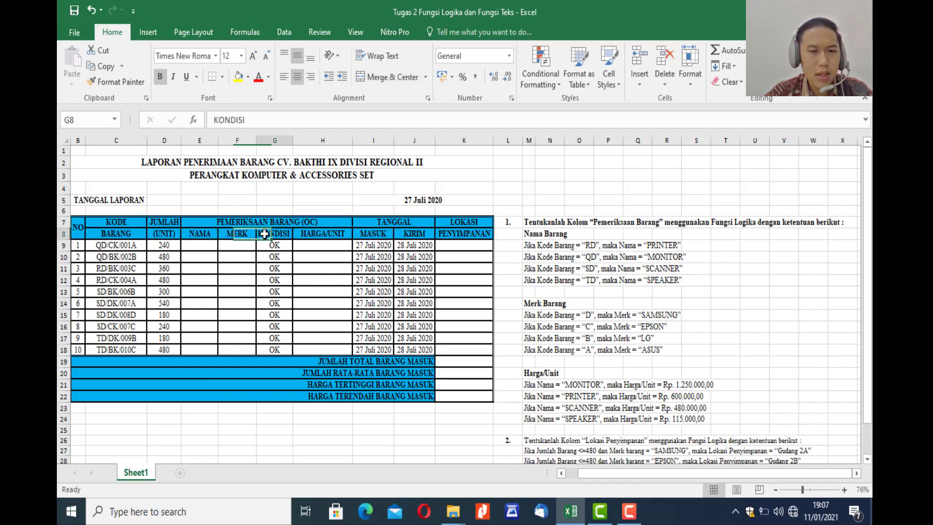
click(335, 235)
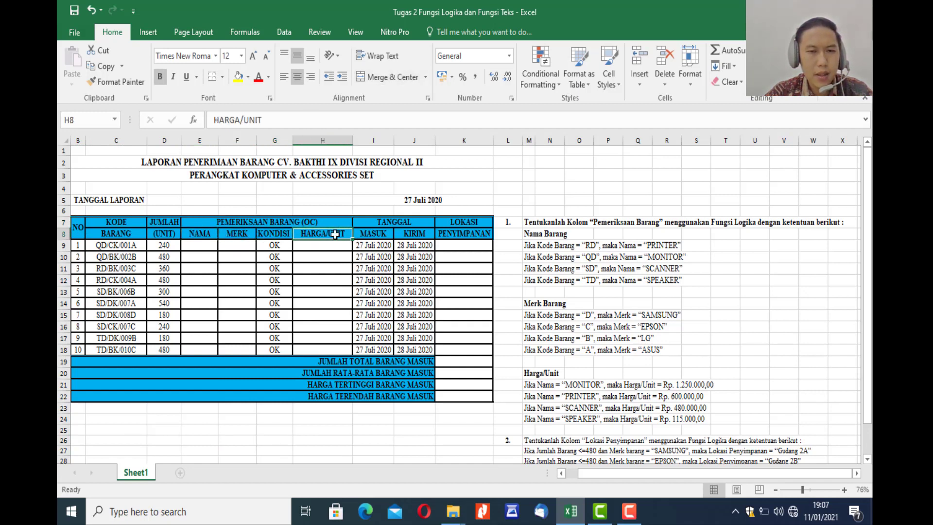
click(382, 233)
click(415, 235)
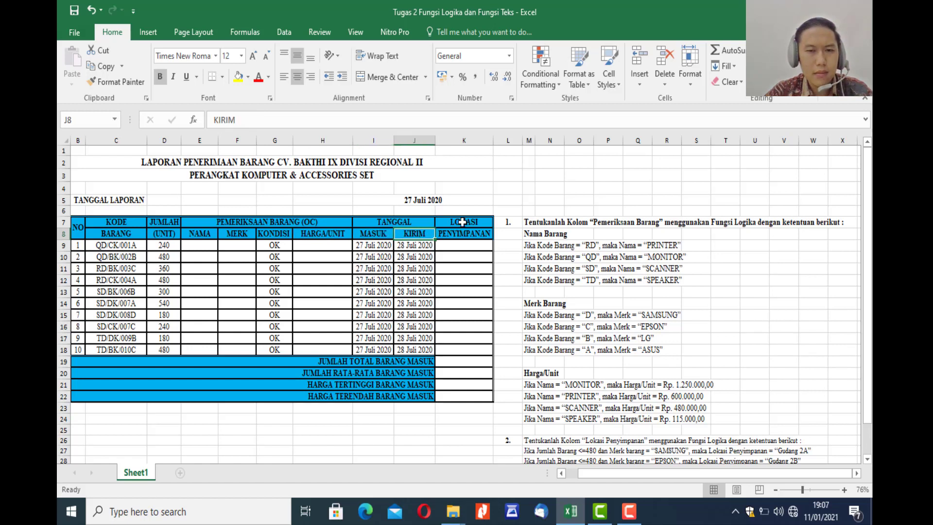
click(461, 223)
click(463, 234)
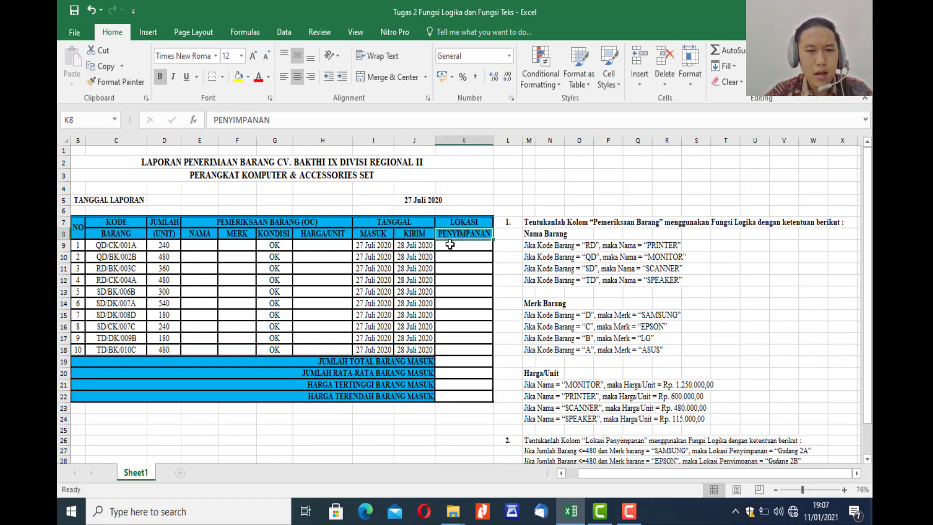
click(354, 363)
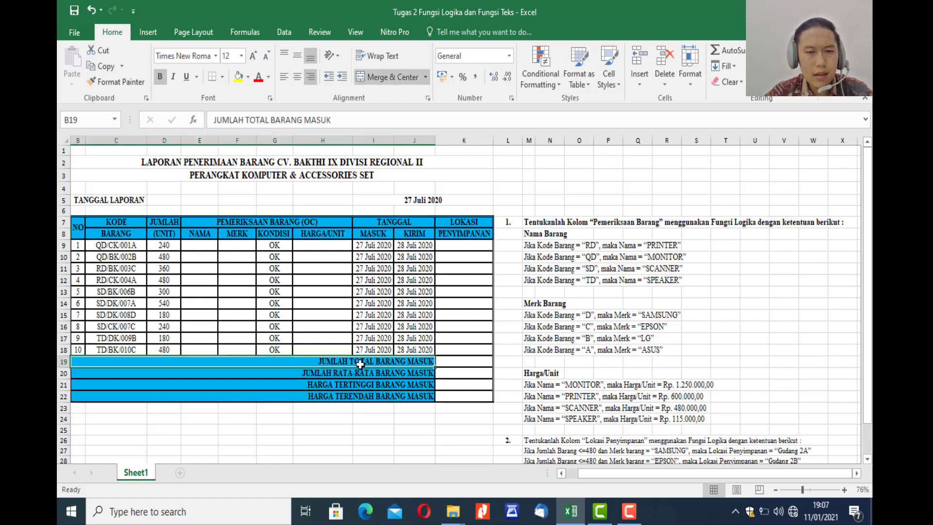
click(366, 377)
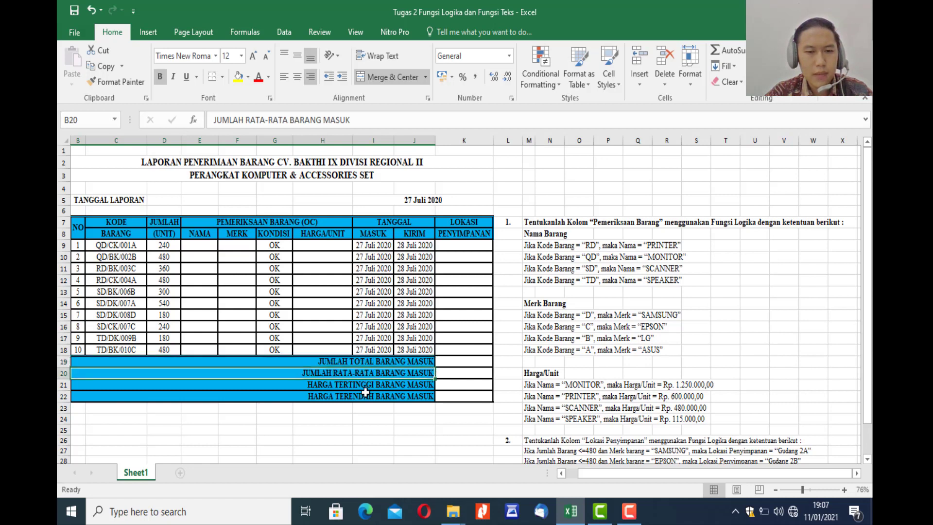
click(365, 389)
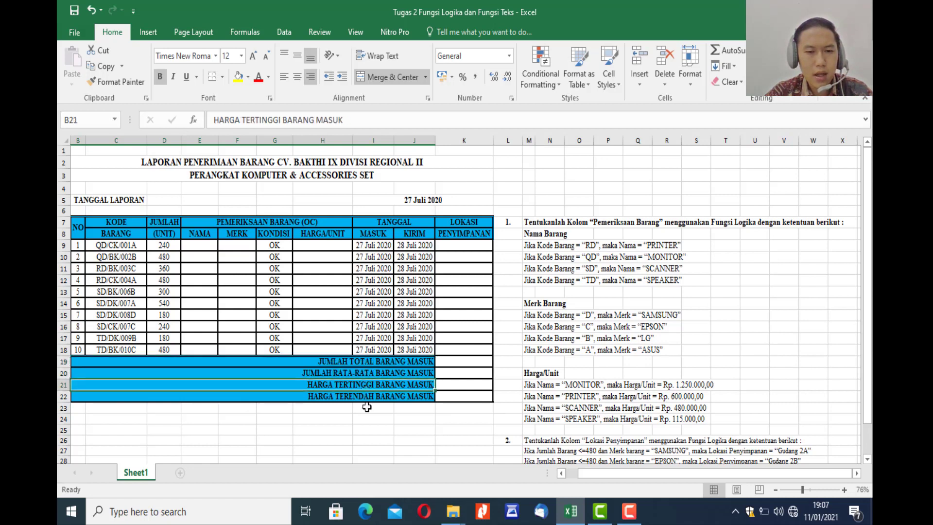
click(367, 397)
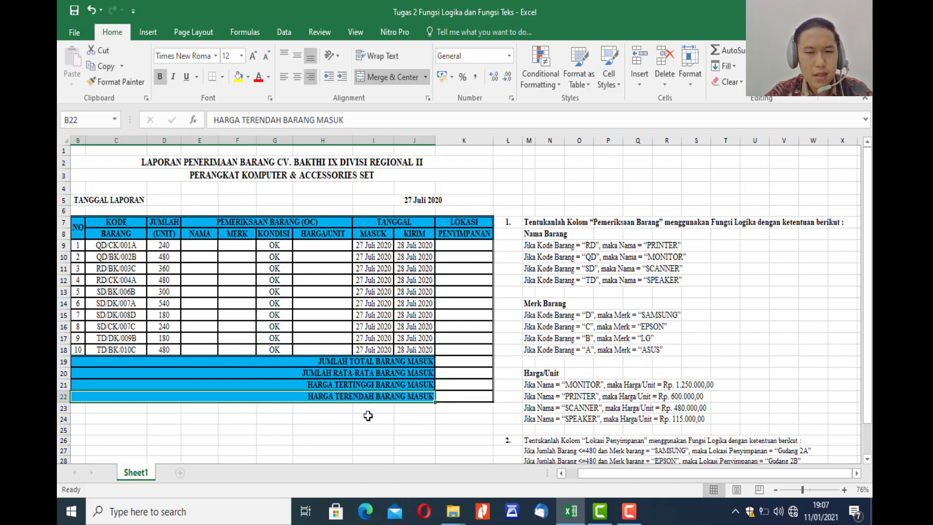
click(368, 416)
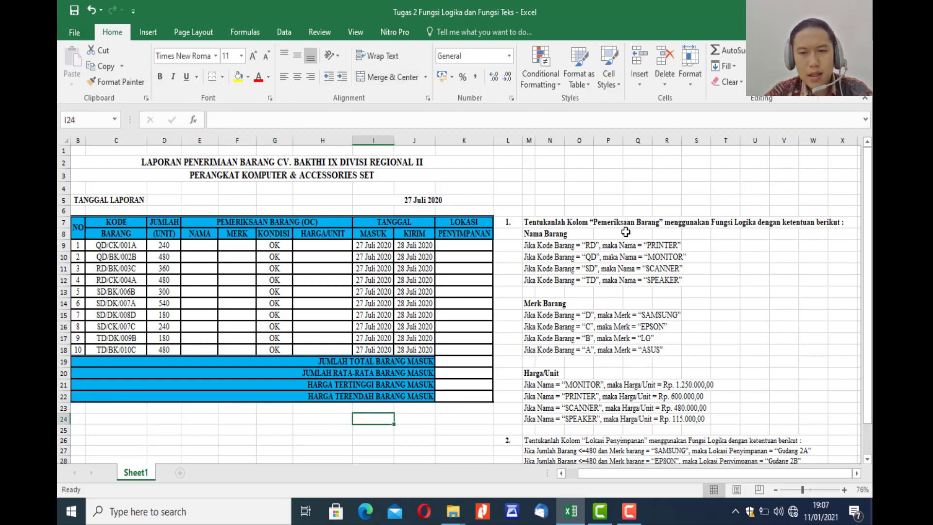
Review the task instructions beside the table, especially the Nama Barang rules that apply to the NAMA column.
scroll(618, 322, down, 4)
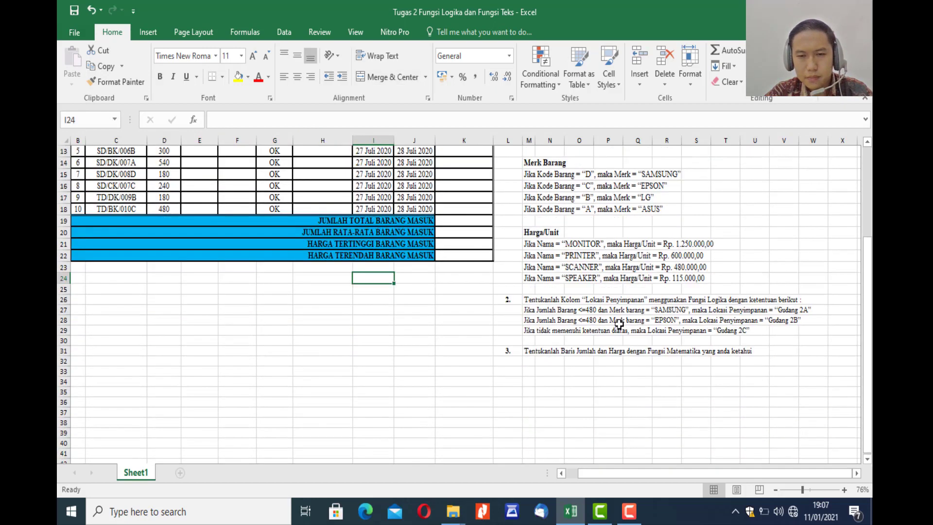
scroll(620, 323, up, 4)
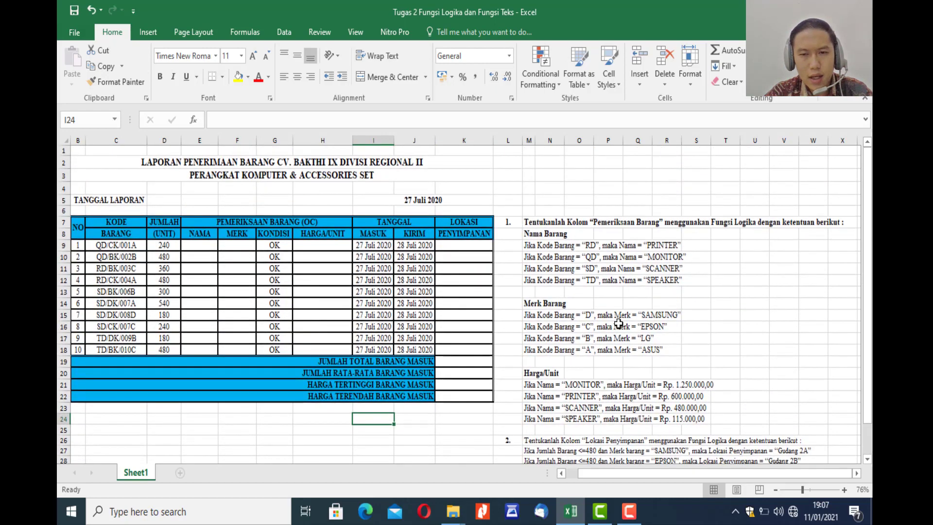
click(688, 273)
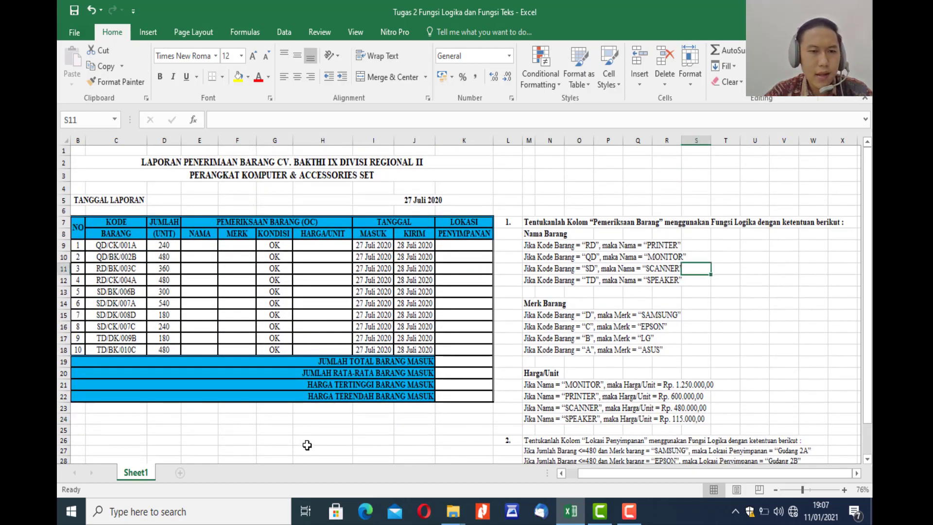
click(307, 445)
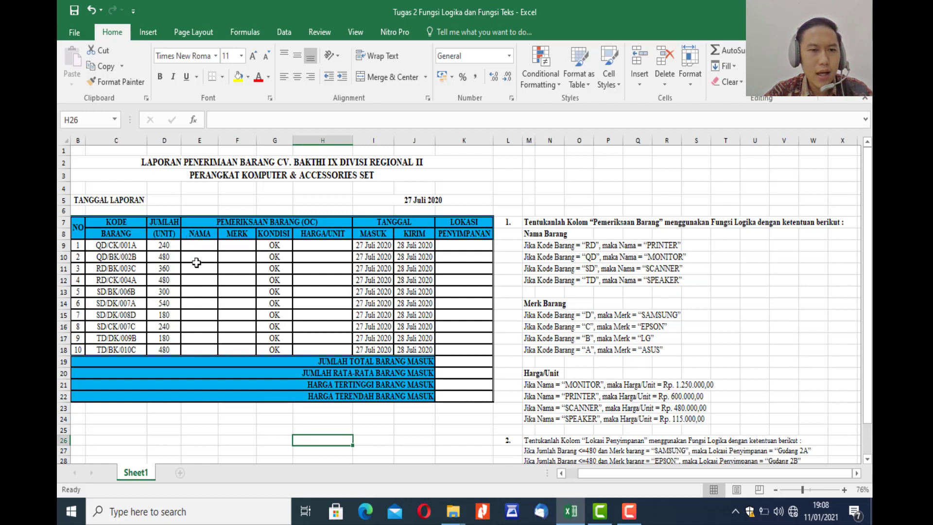
click(200, 247)
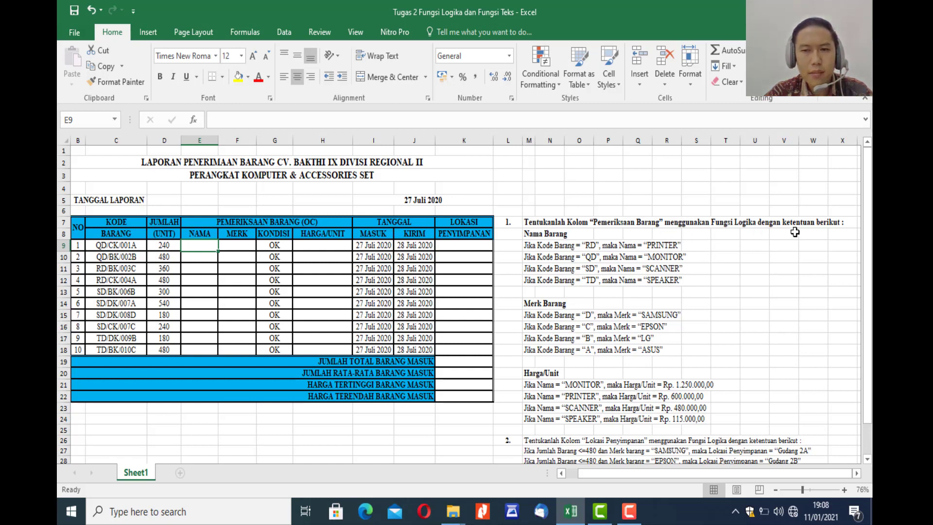
click(550, 234)
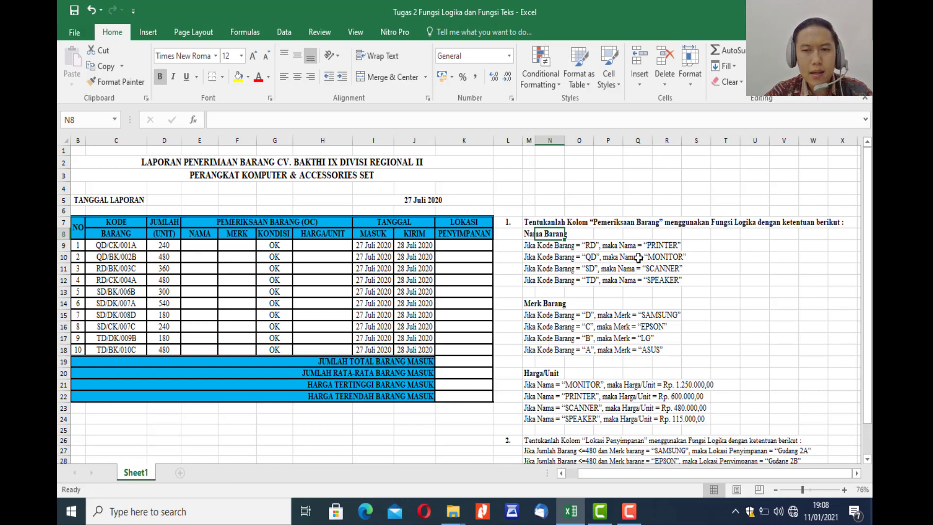
click(685, 246)
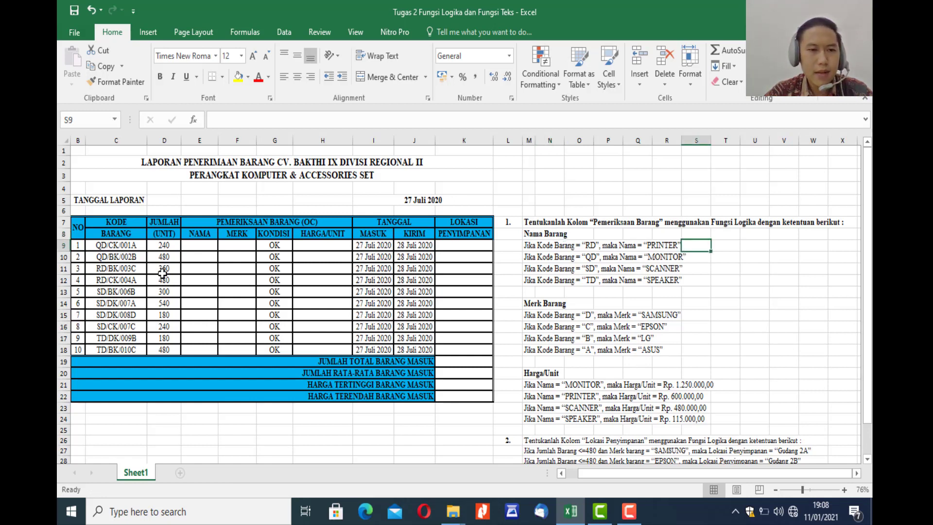
Begin an IF formula in E9 whose logical test extracts the first two characters of the item code with LEFT(C9;2).
click(199, 246)
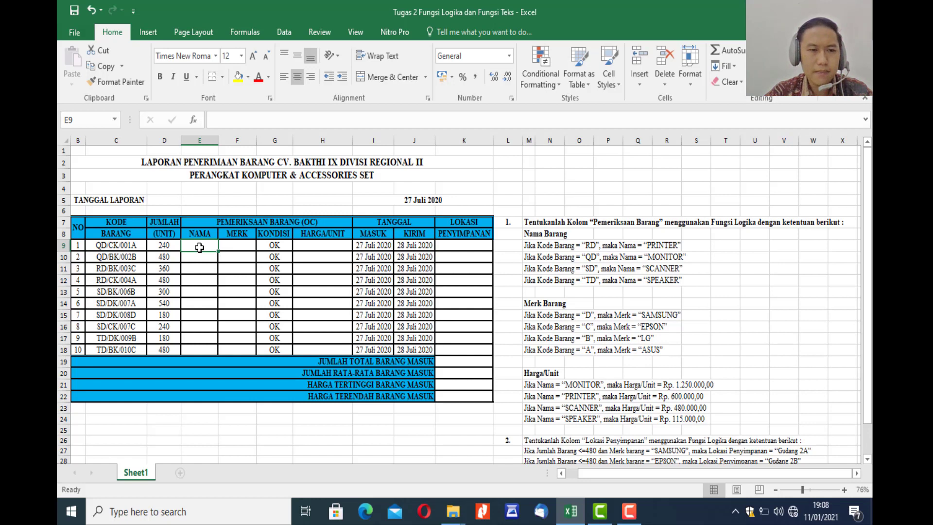
text(=)
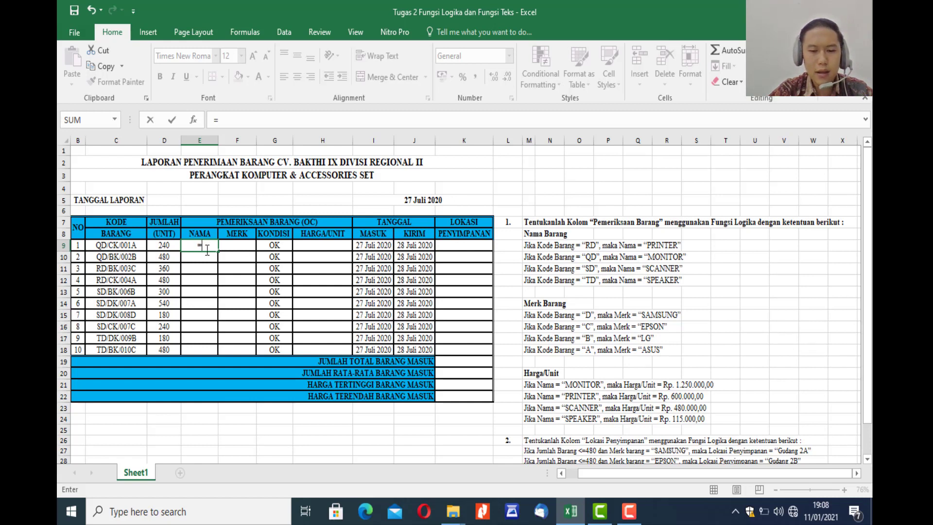
text(IF)
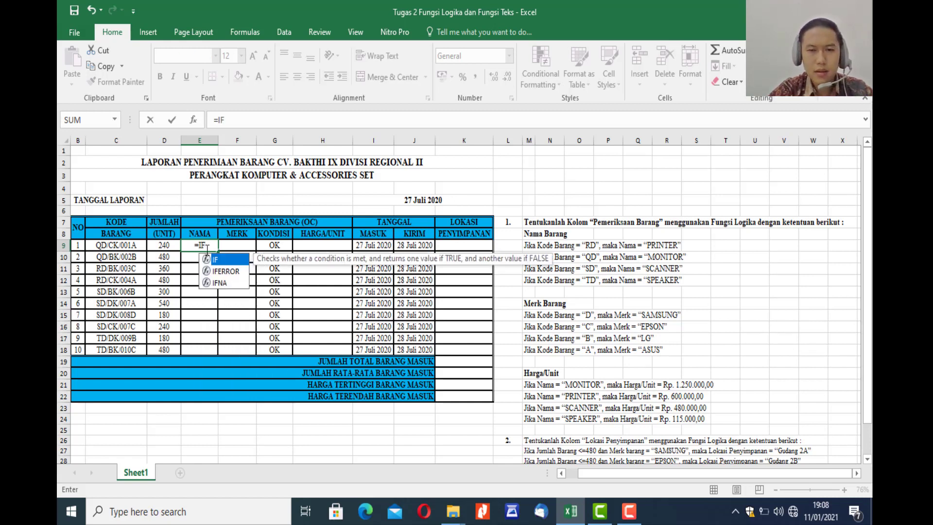
text(()
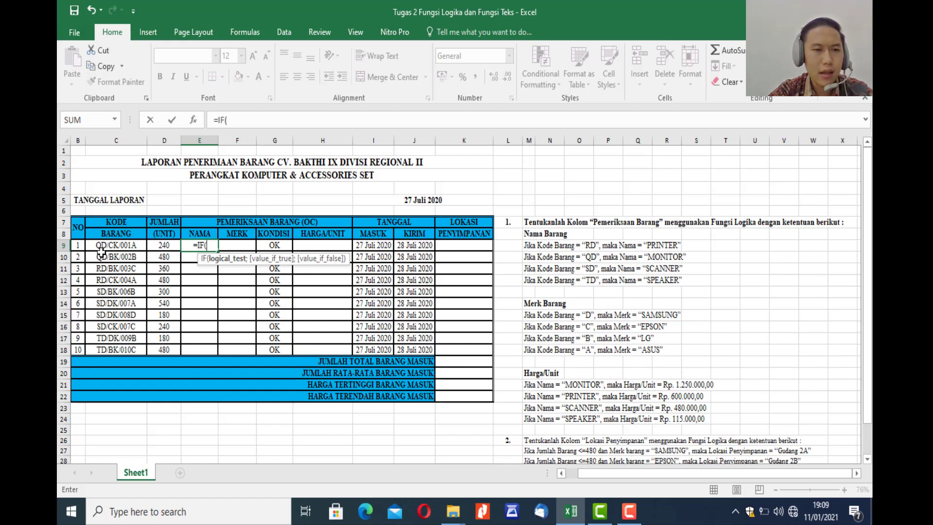
text(LE)
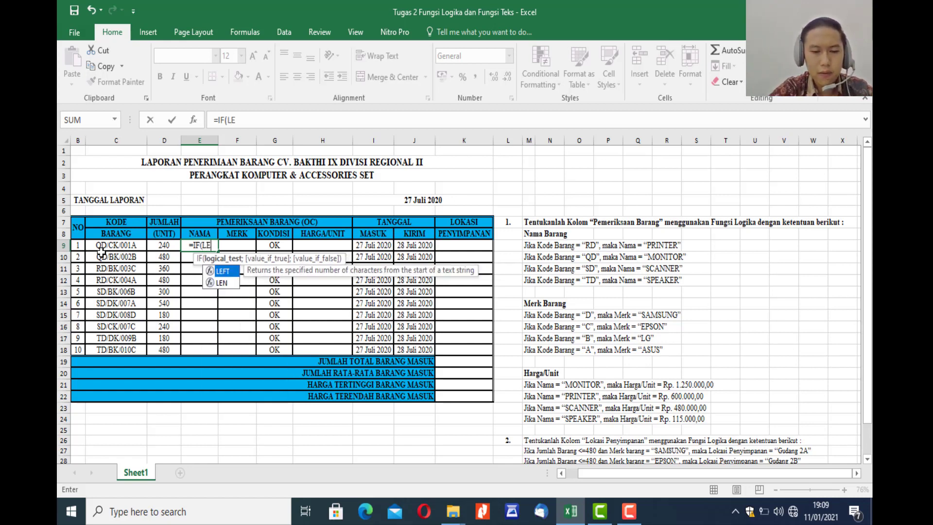
text(FT()
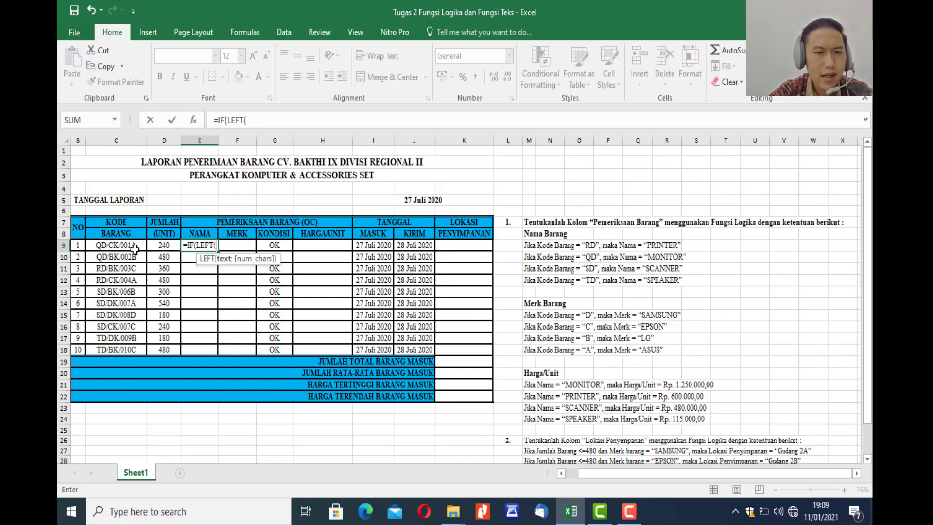
click(127, 247)
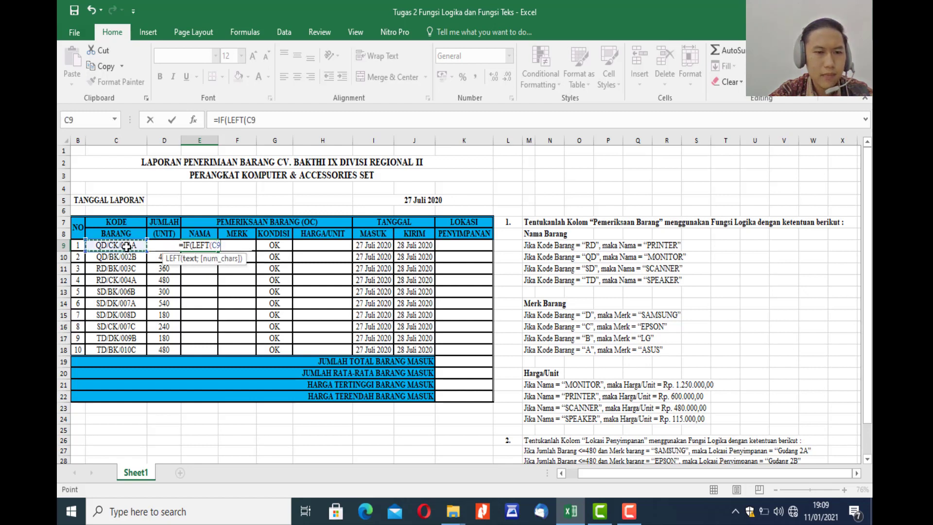
text(;)
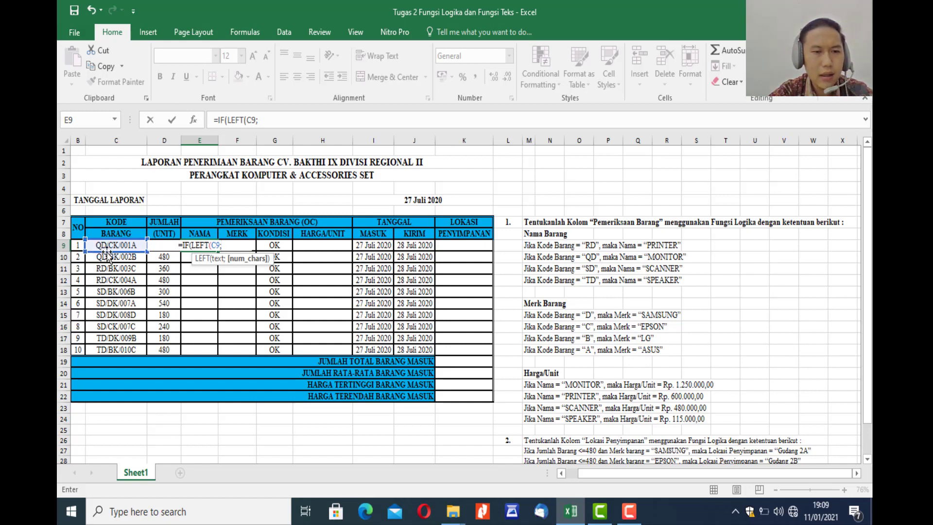
text(2)
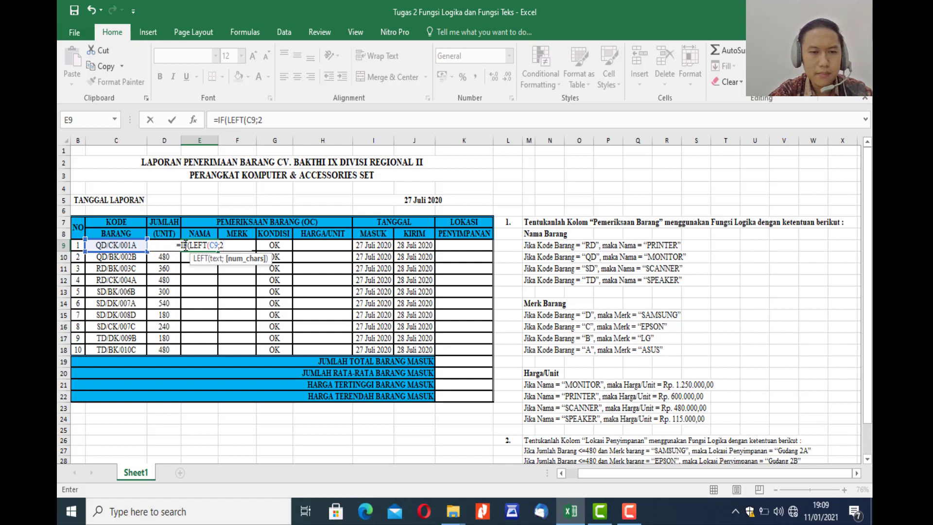
text())
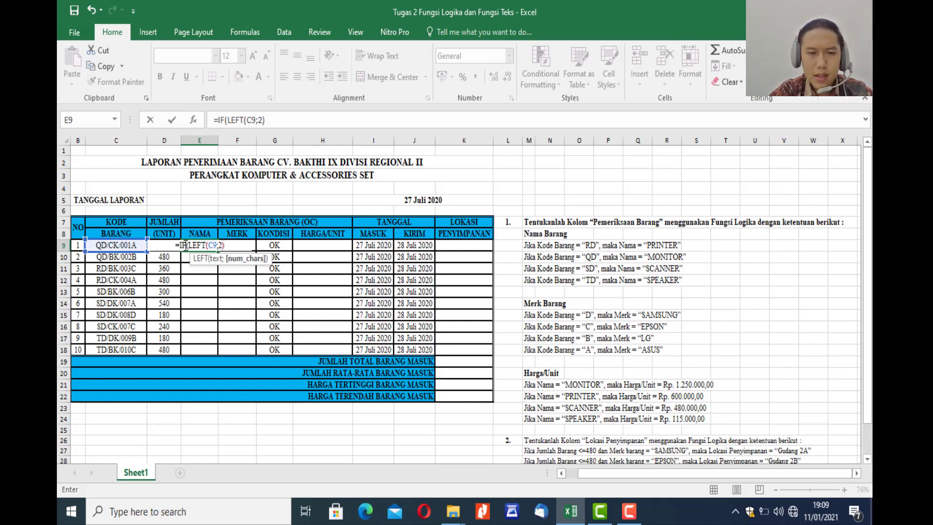
text(=)
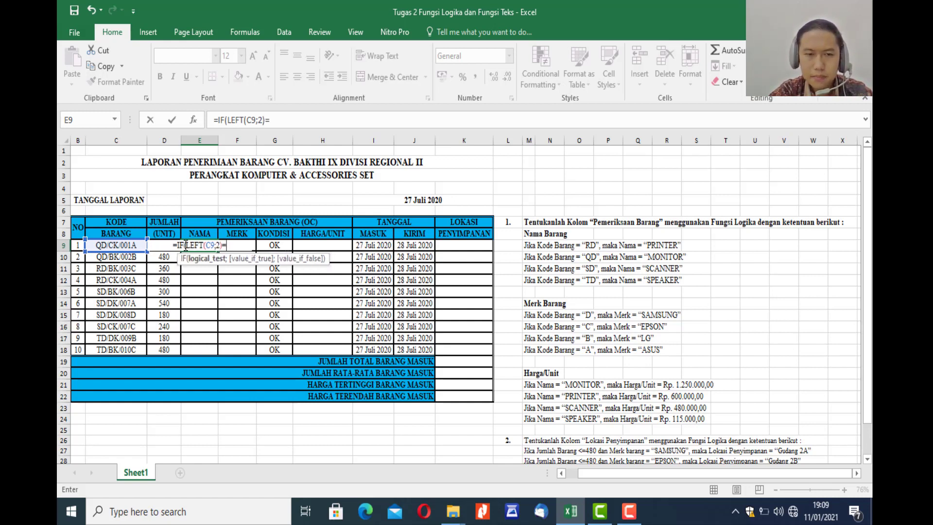
text(")
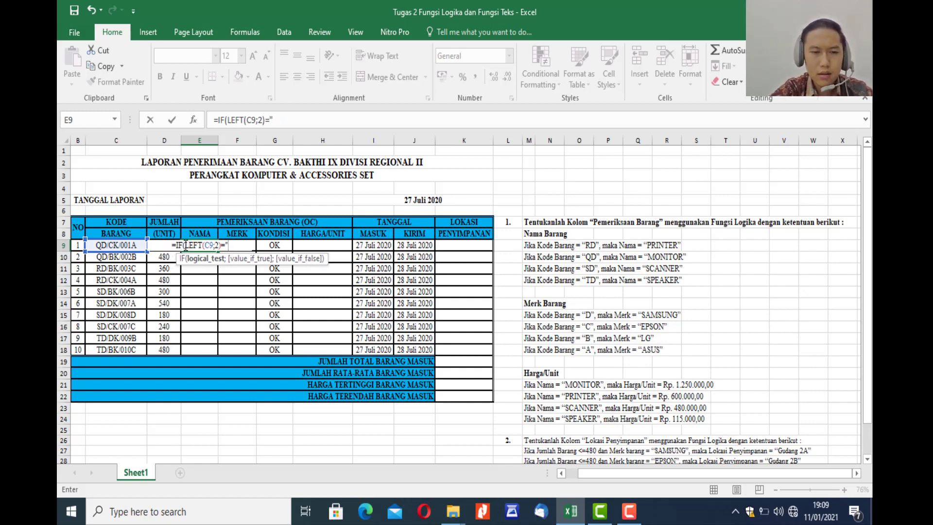
text(RD")
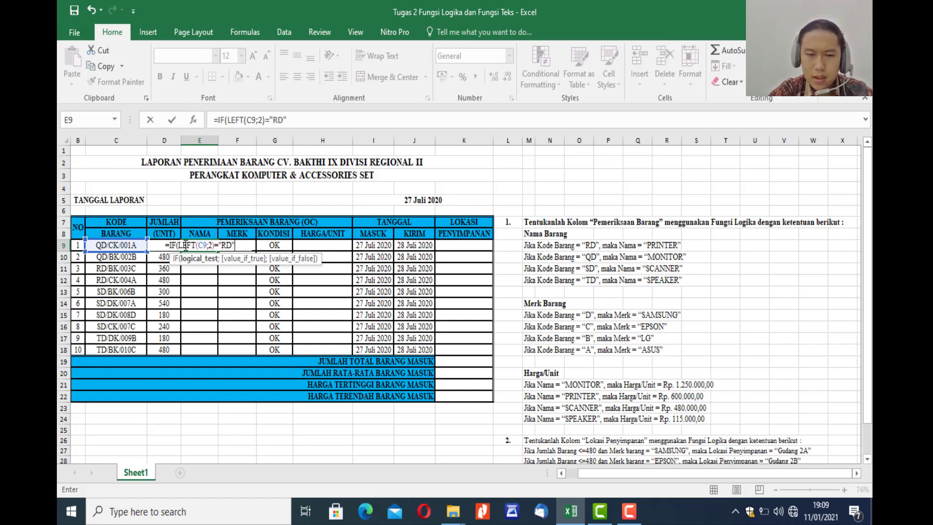
text(;)
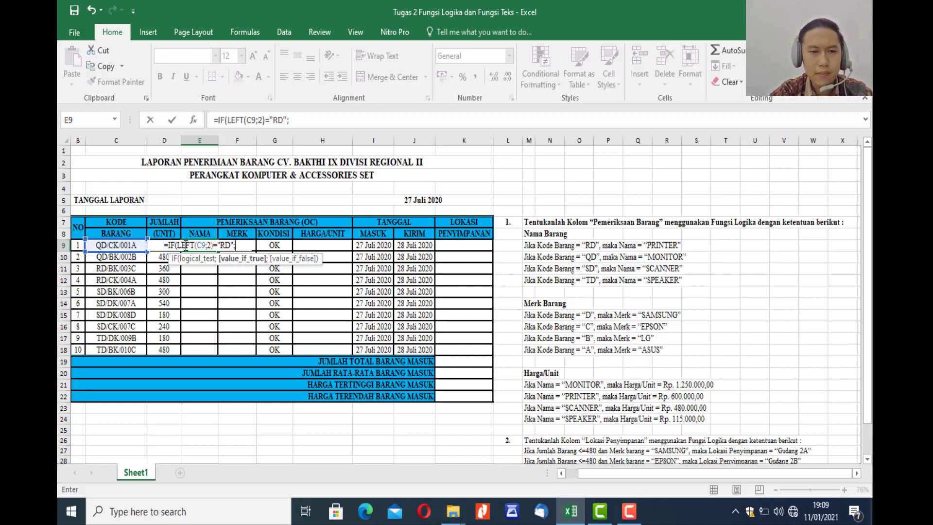
Compare the extracted code with "RD" in the E9 formula and return "PRINTER" when it matches.
text(")
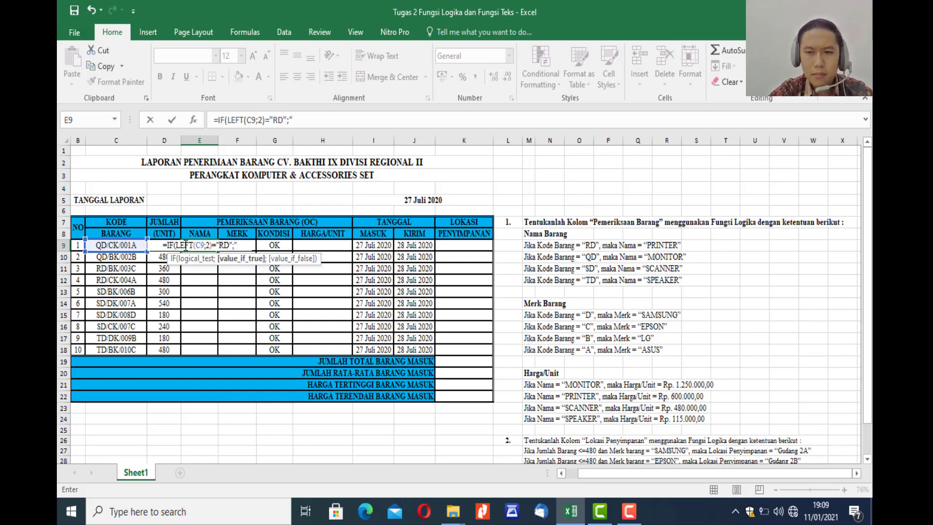
text(p)
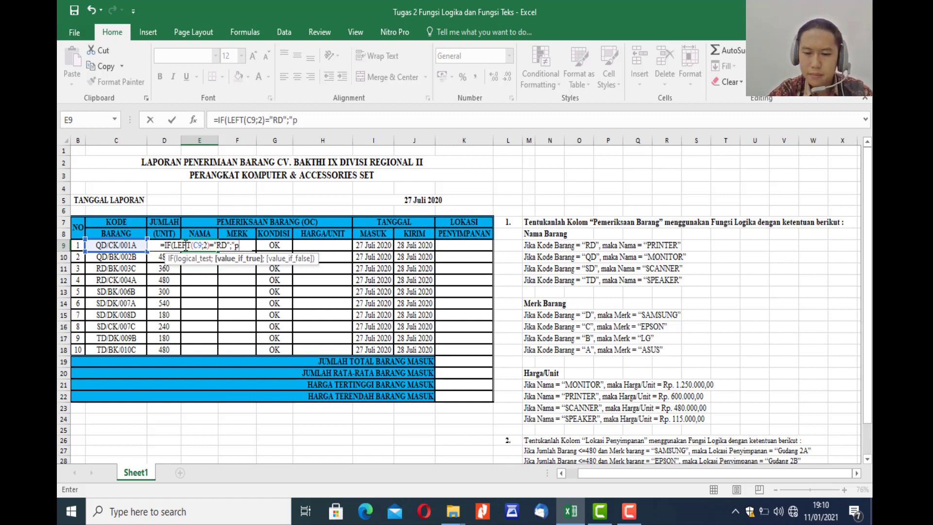
key(BackSpace)
text(PRINTER)
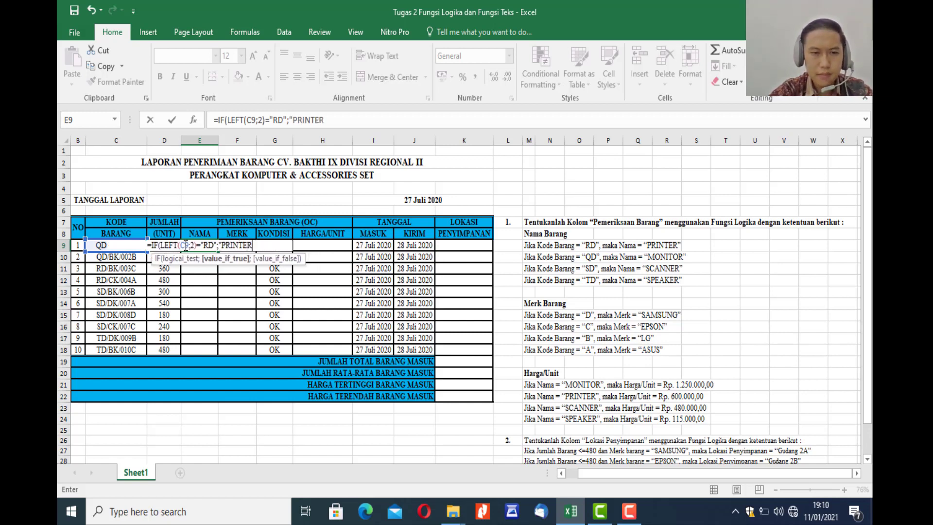
text(")
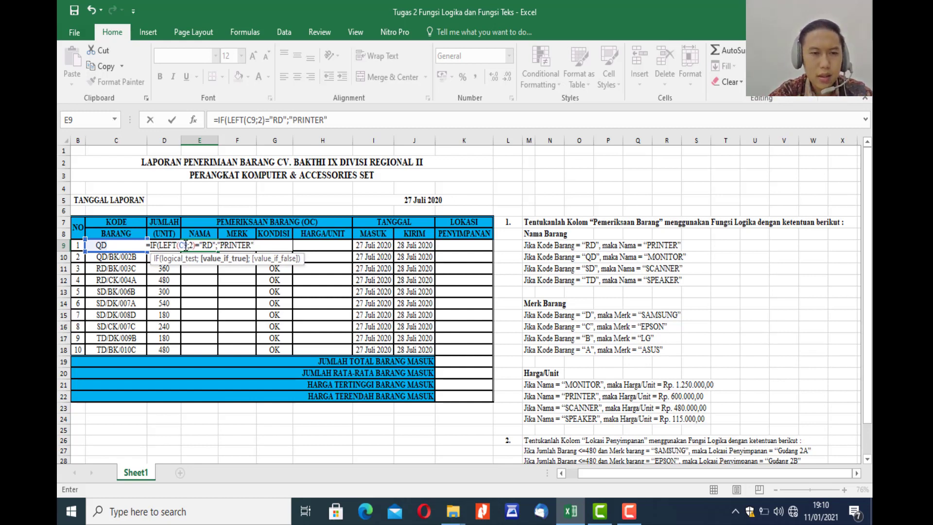
text(;)
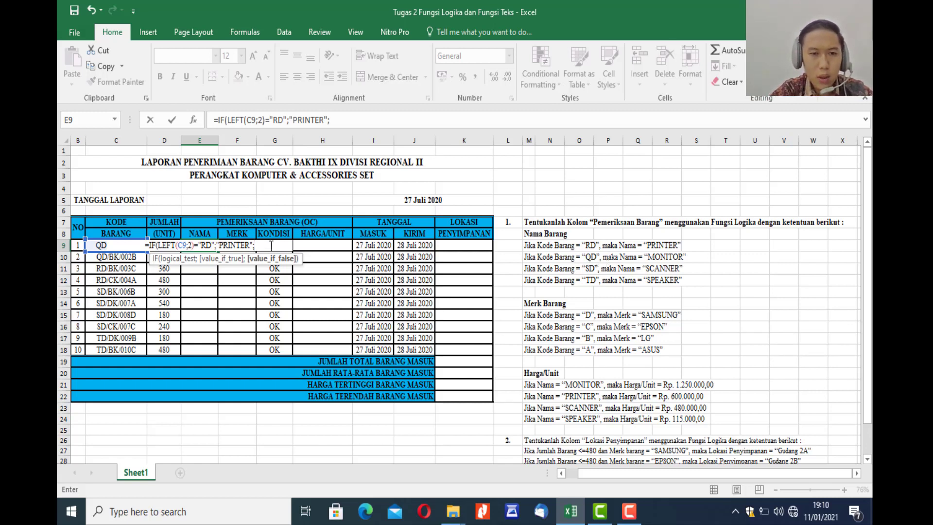
Nest a second IF in the E9 formula as the false value, testing LEFT(C9;2)="QD".
text(IF()
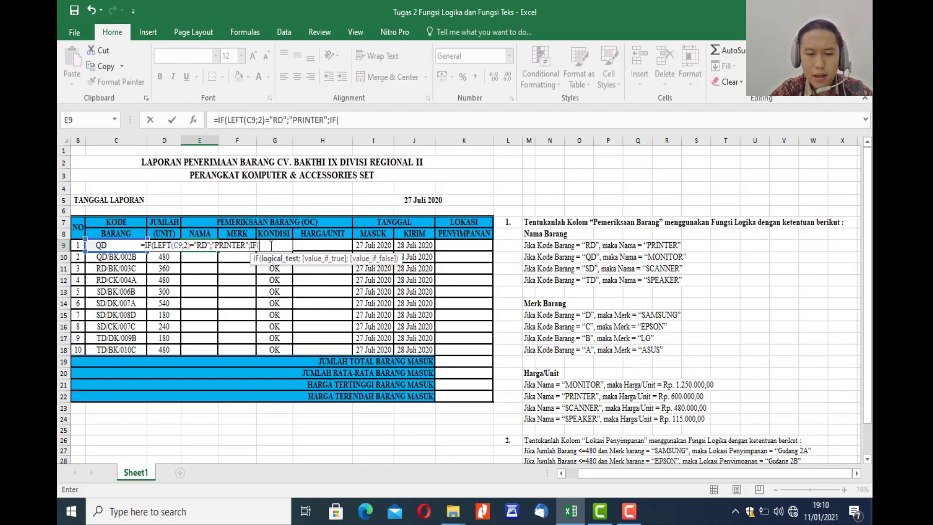
text(LEFT)
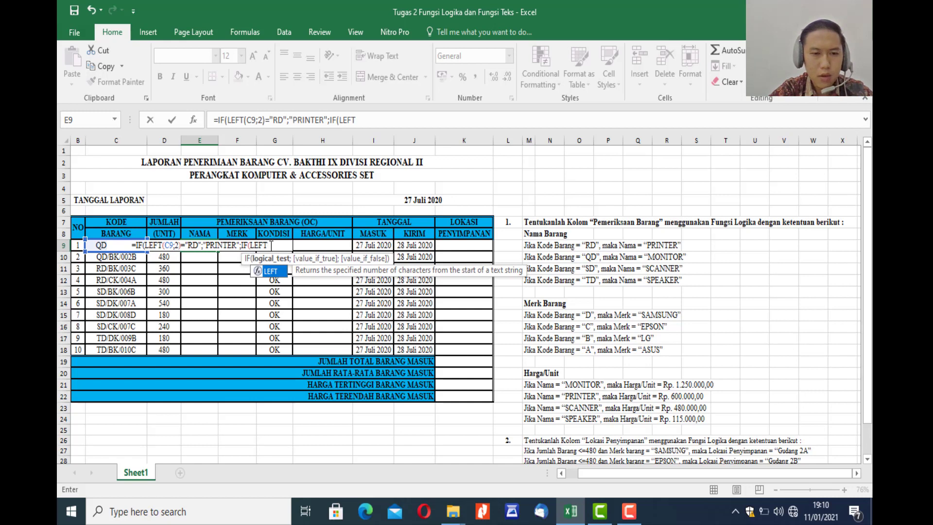
text((C)
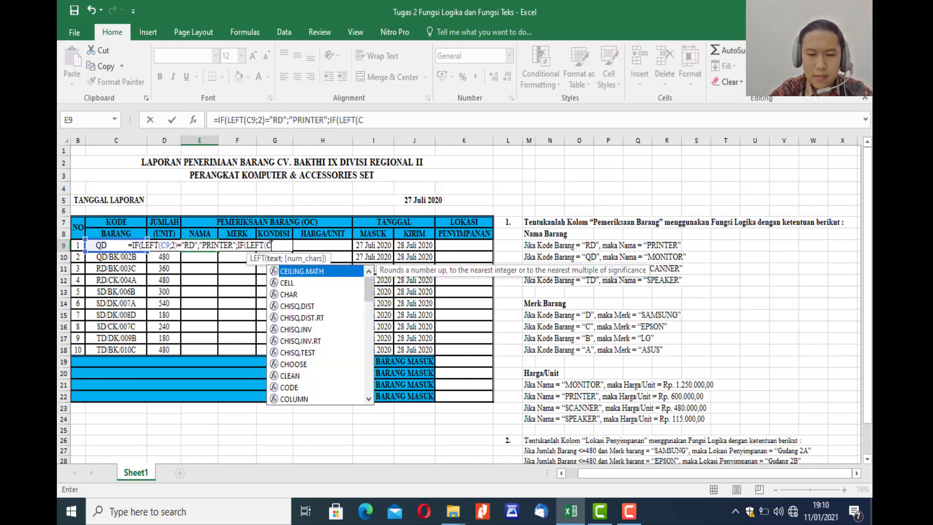
text(9)
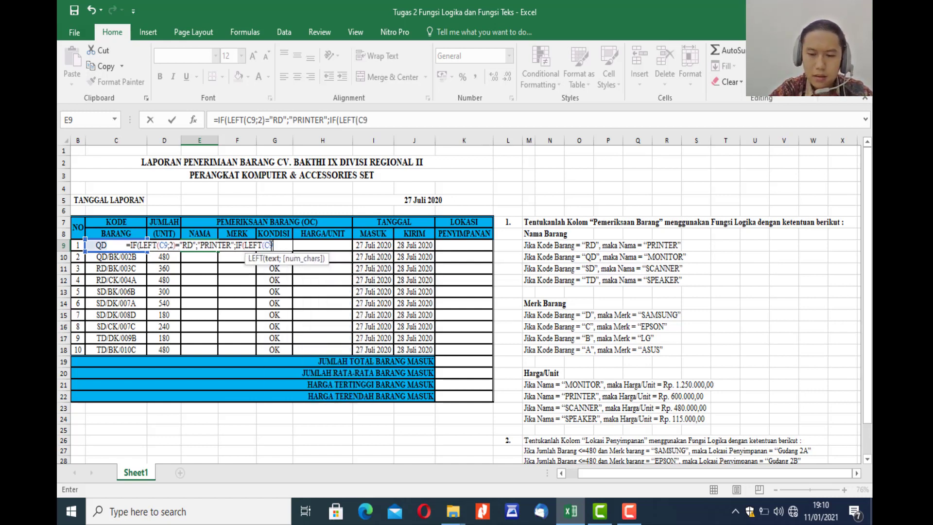
text(;2)
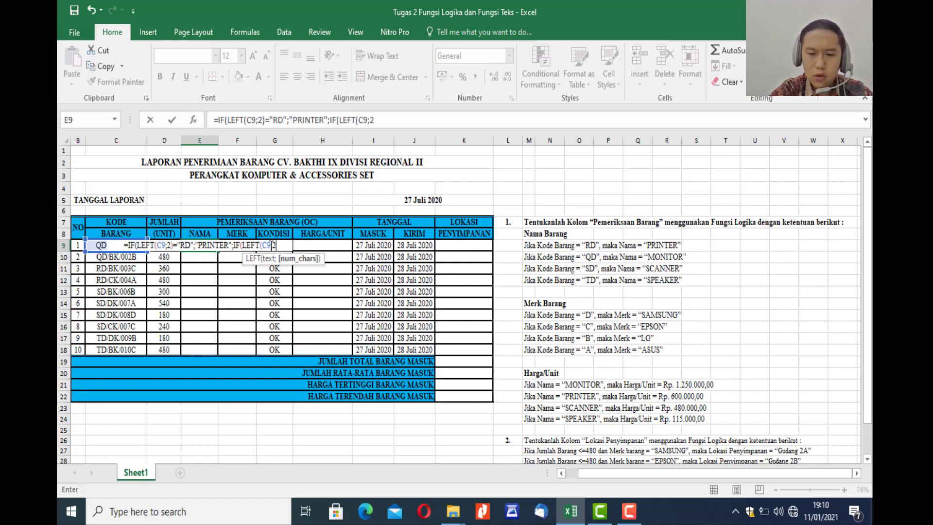
text()=)
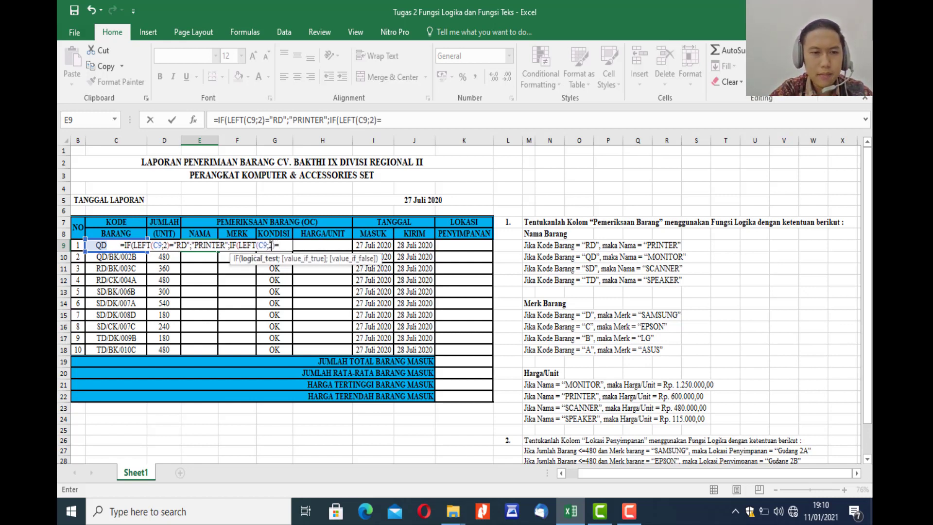
text(")
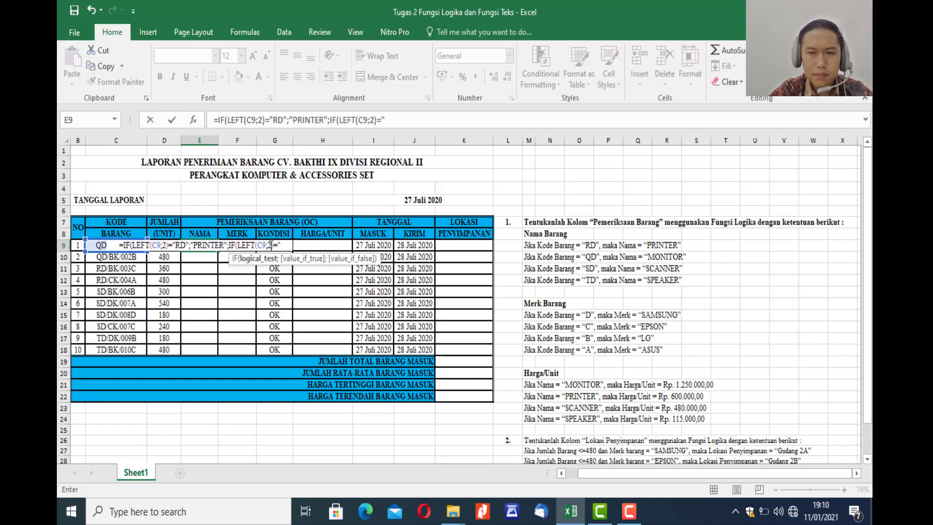
text(QD)
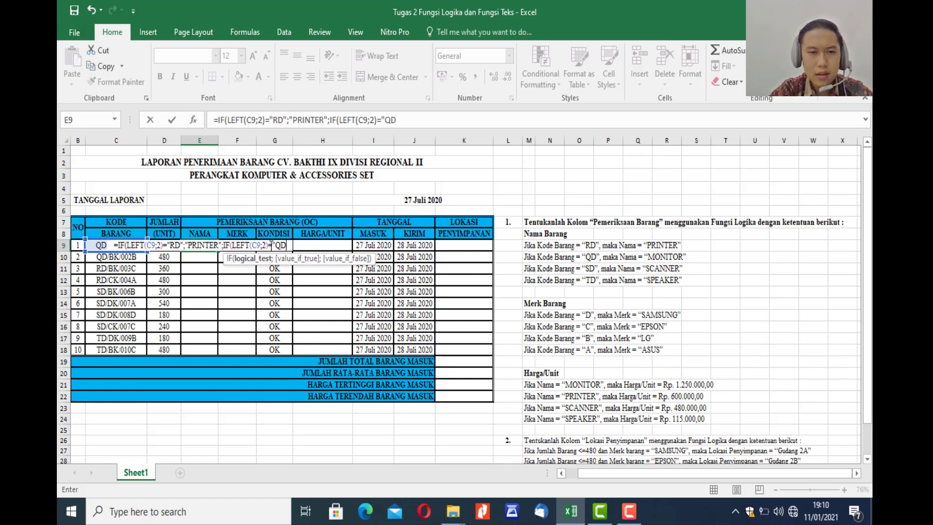
text(")
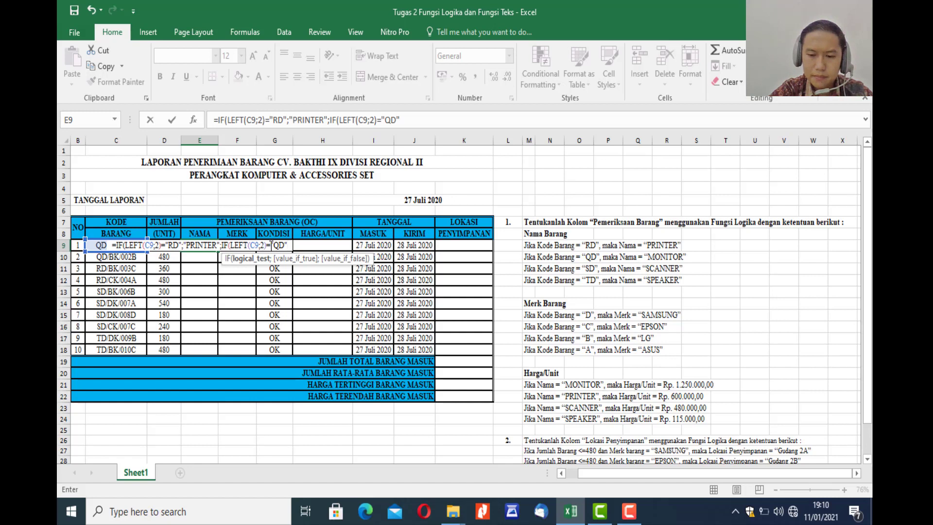
text(;)
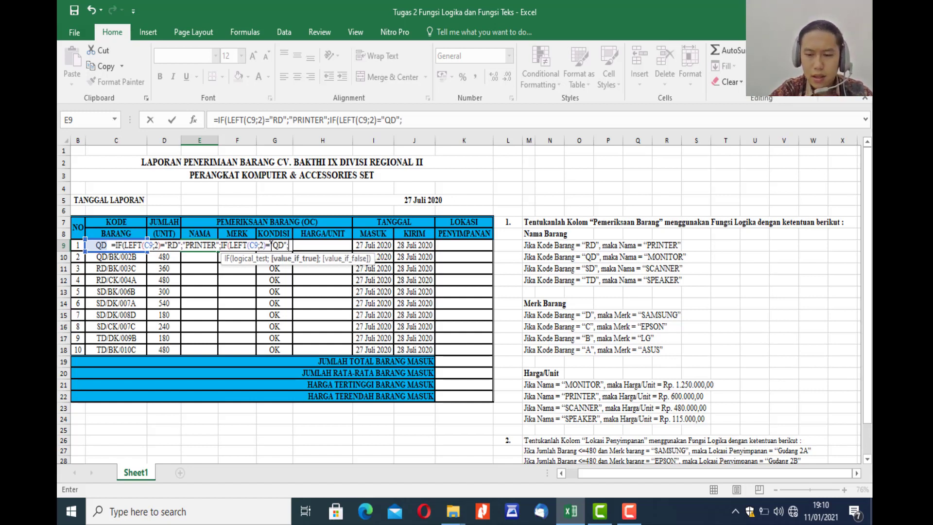
text(")
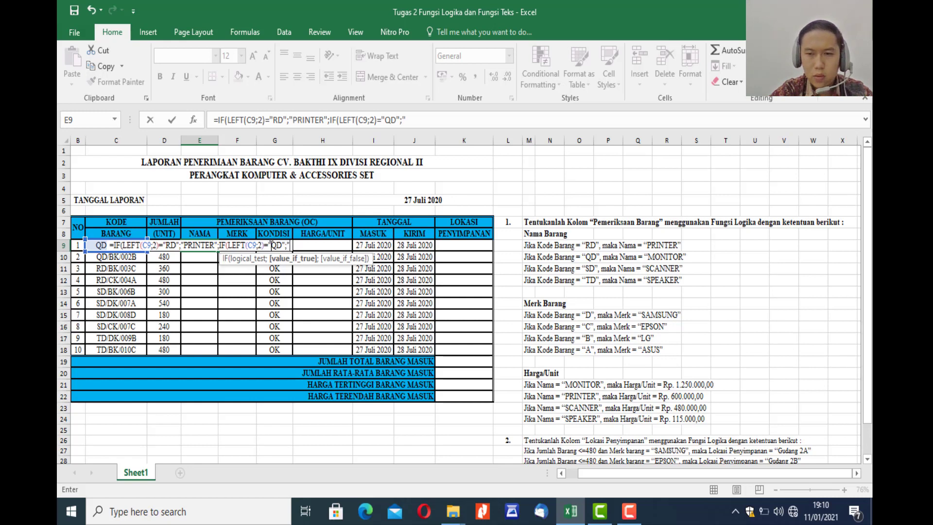
text(MO)
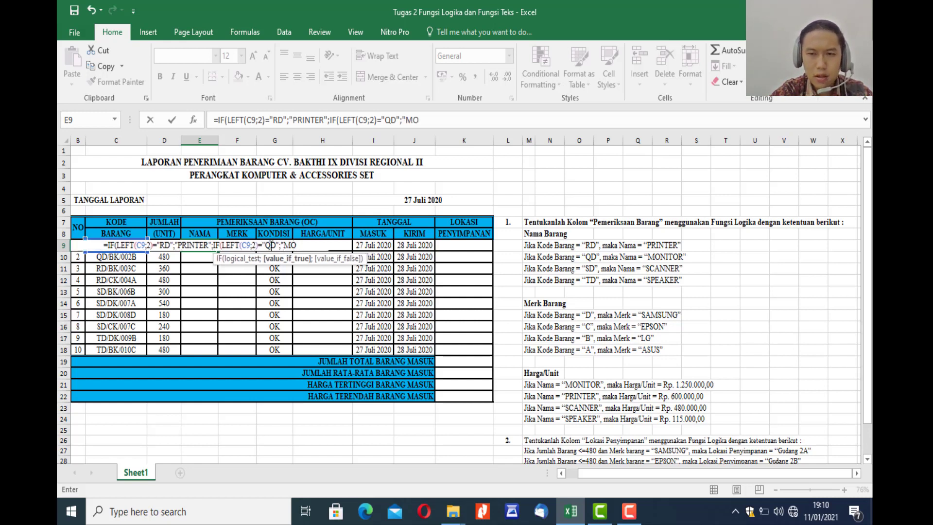
text(NITOR)
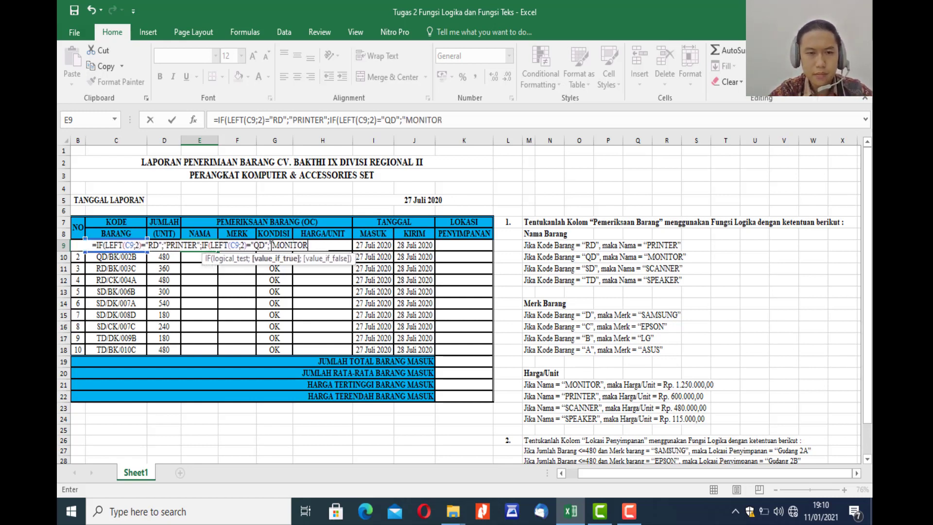
text(")
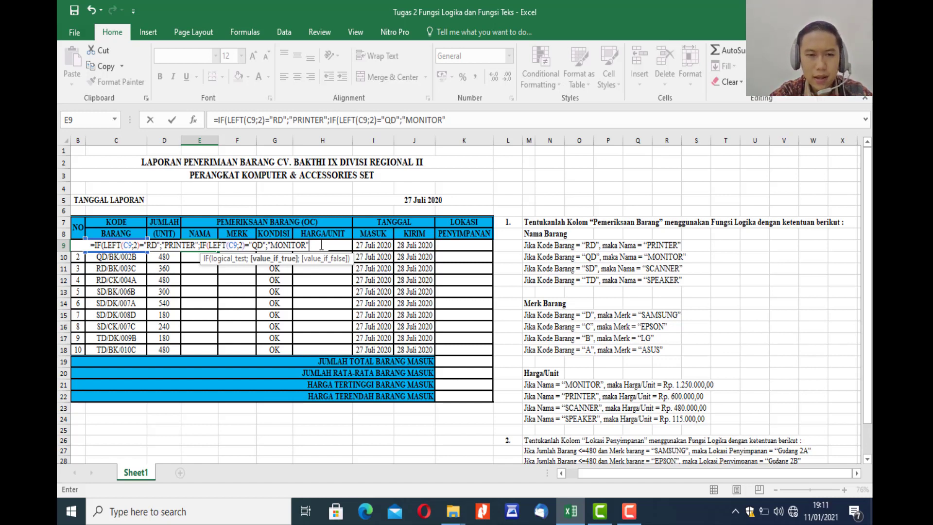
Set "MONITOR" as the value if true for the QD test in the E9 formula.
text(;)
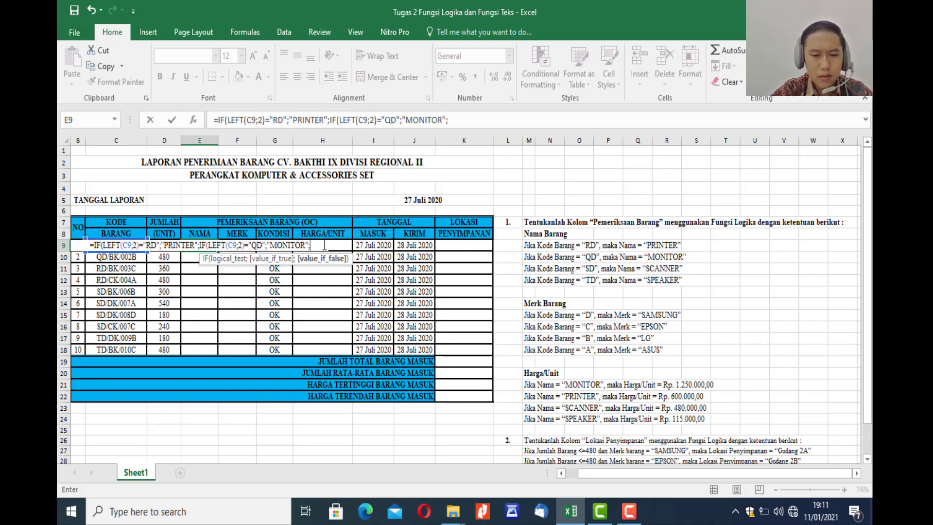
Nest a third IF in the E9 formula as the false value, testing LEFT(C9;2)="SD".
text(IF()
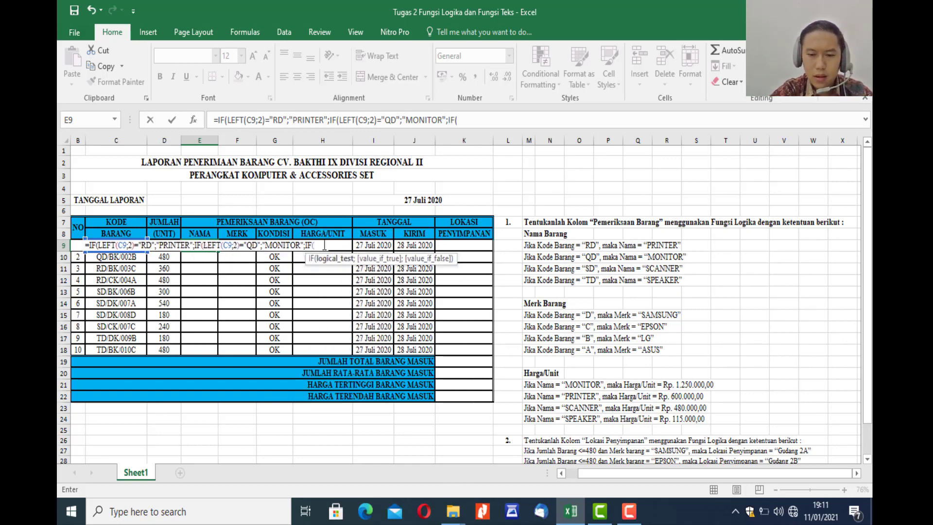
text(LEFT)
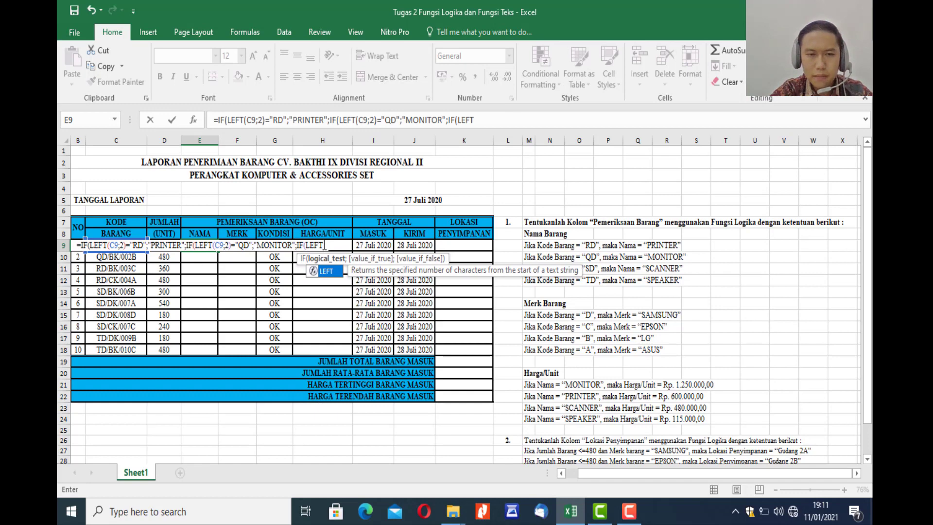
text(()
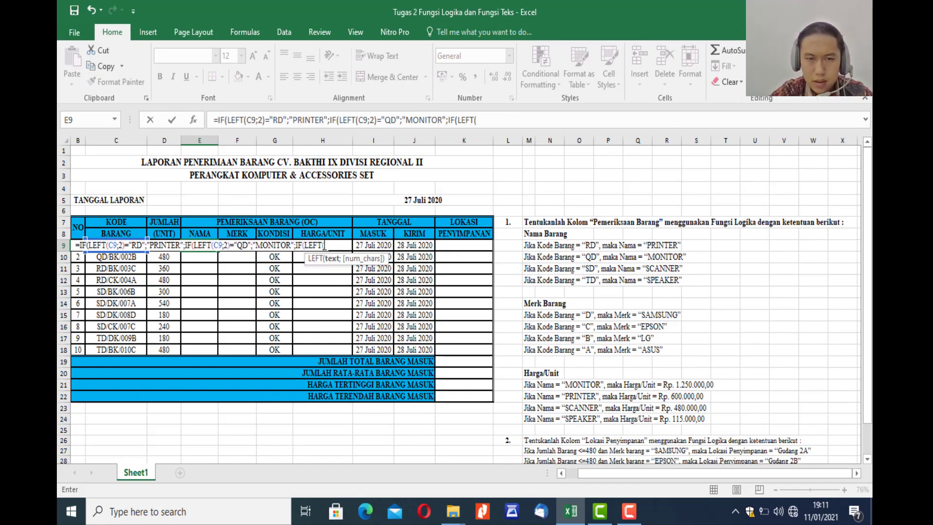
text(C9)
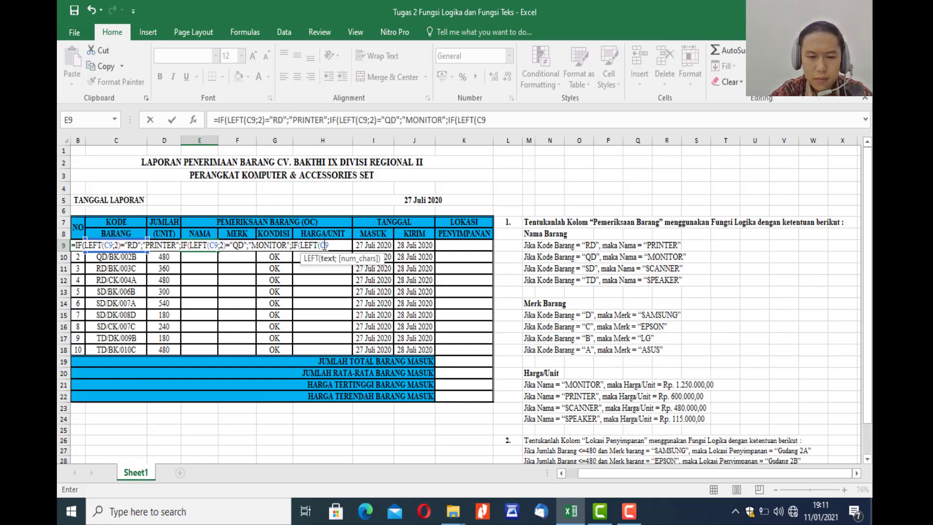
text(;2)
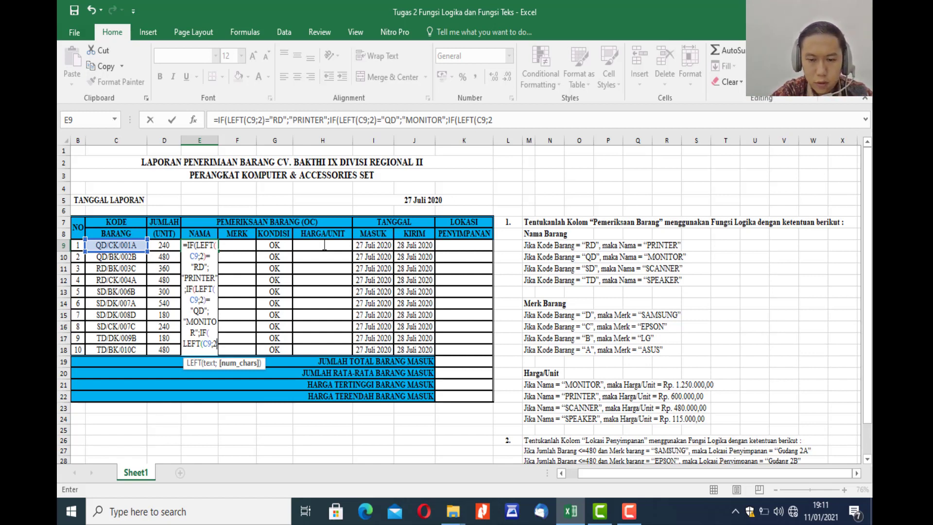
text())
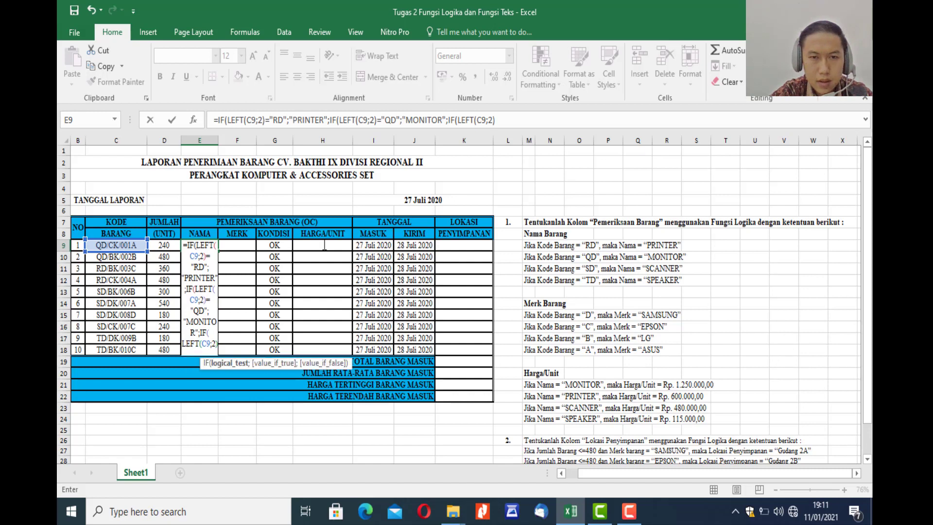
text(=)
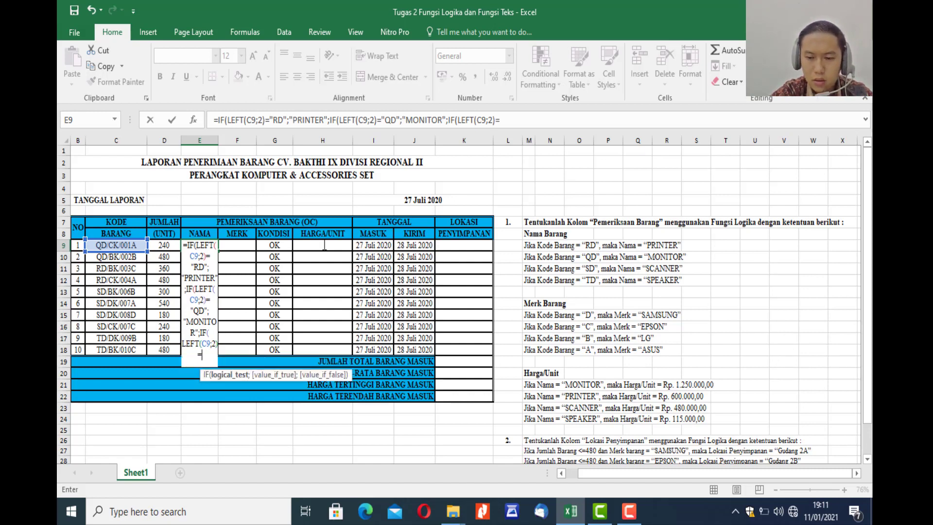
text(")
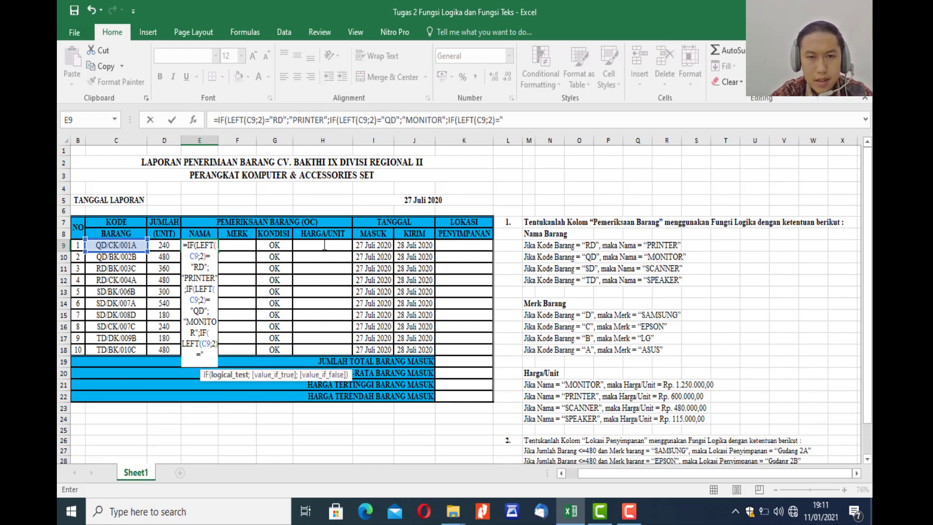
text(SD")
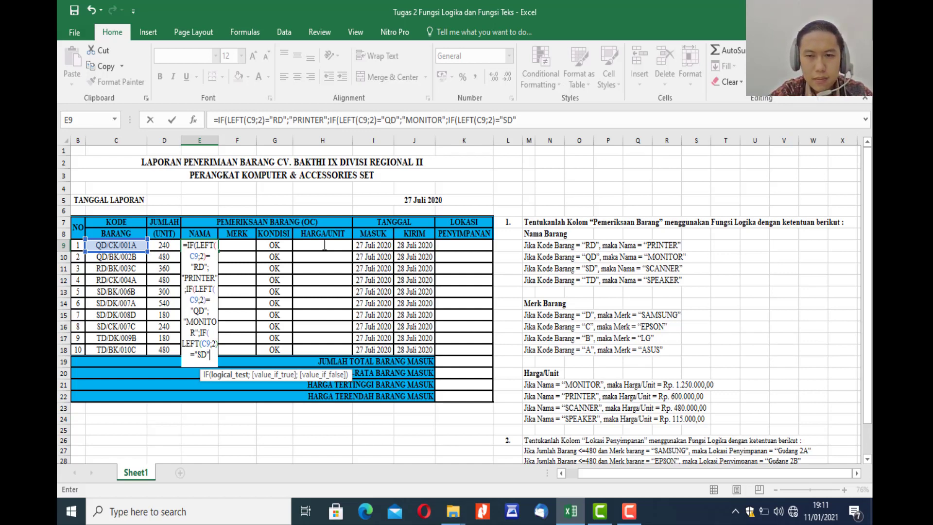
text(;)
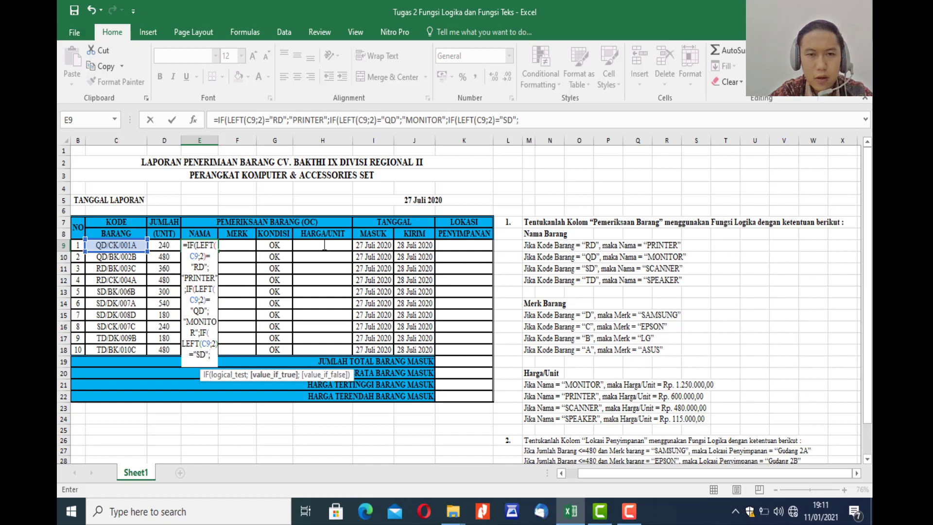
text(")
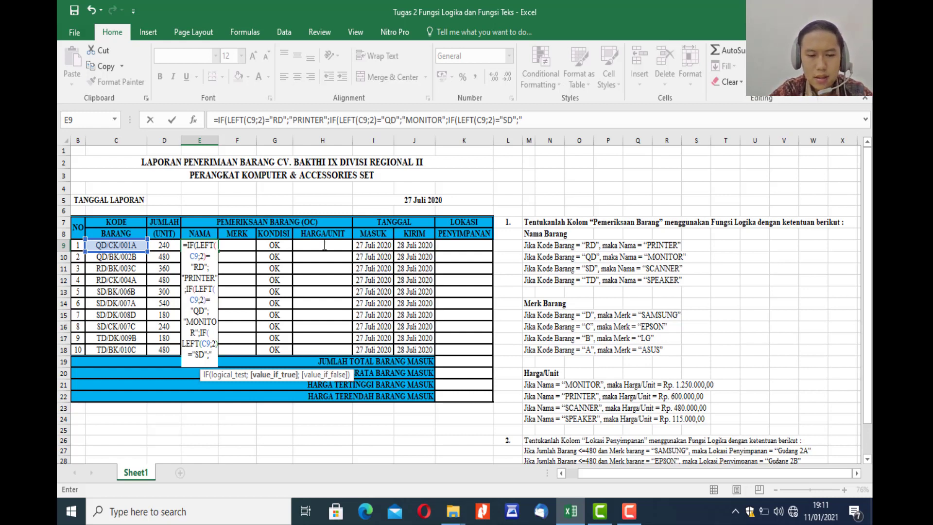
Set "SCANNER" as the value if true for the SD test in the E9 formula.
text(SCAN)
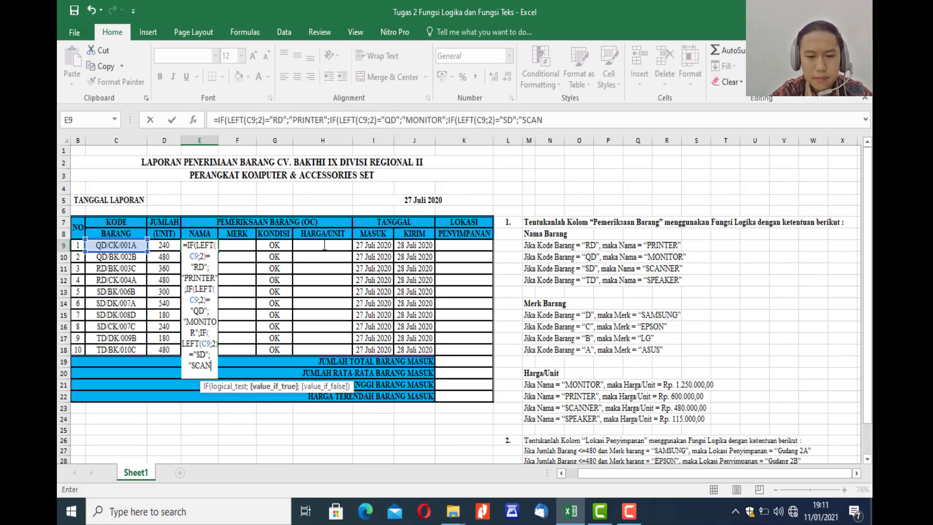
text(NER)
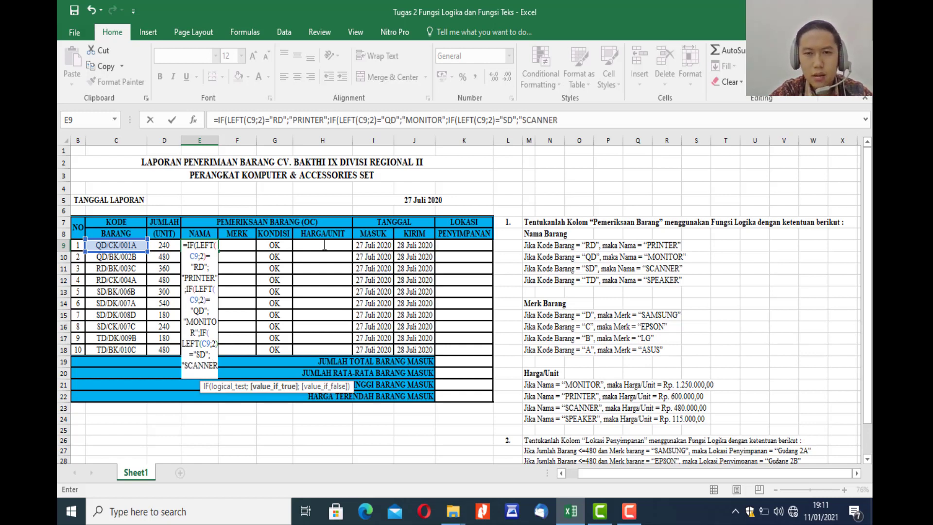
text(")
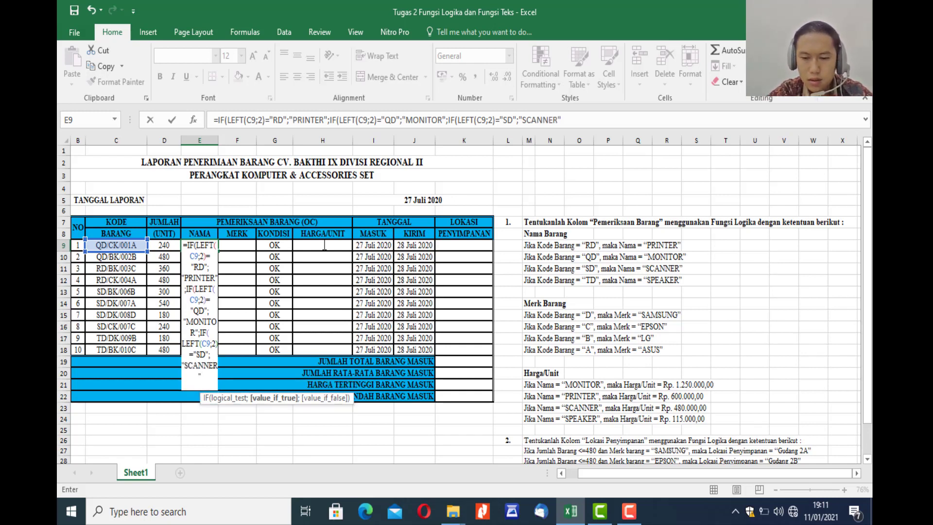
text(;)
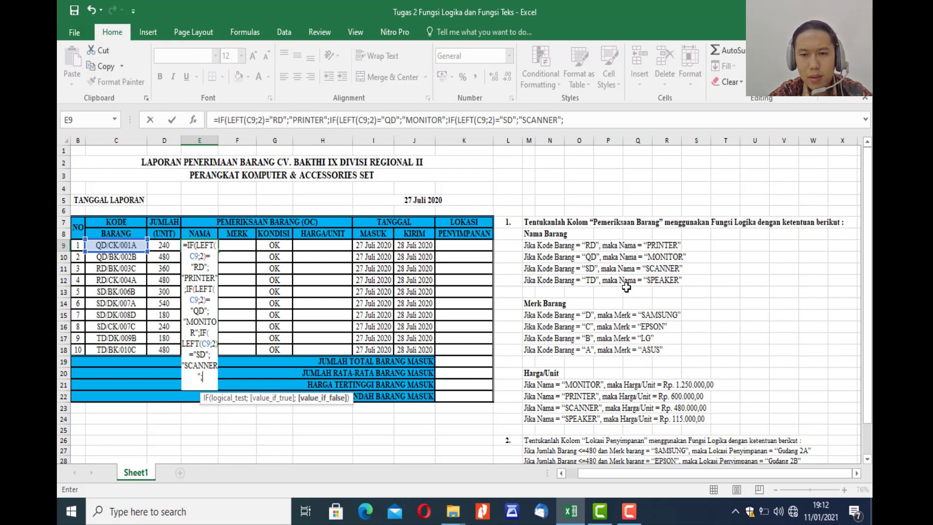
Set "SPEAKER" as the final value if false, close all three IF functions and enter the E9 formula.
click(597, 120)
text(")
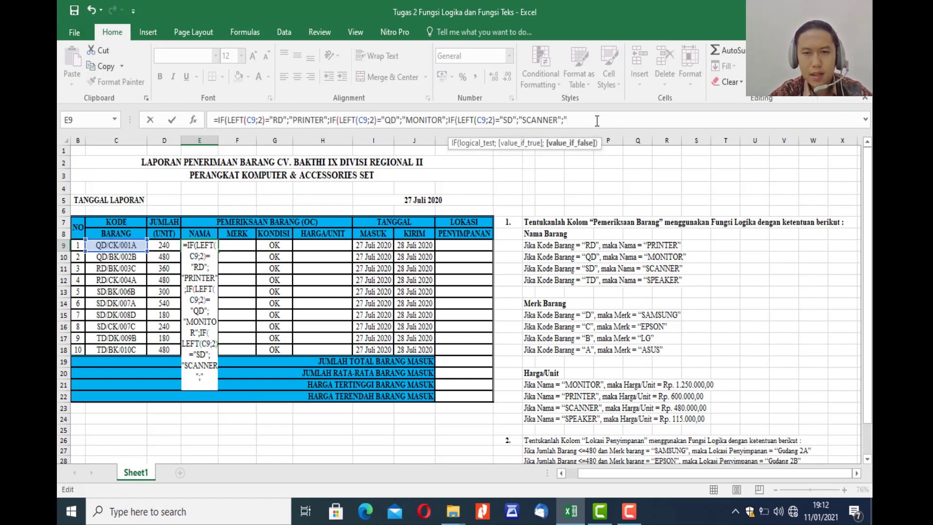
text(SPE)
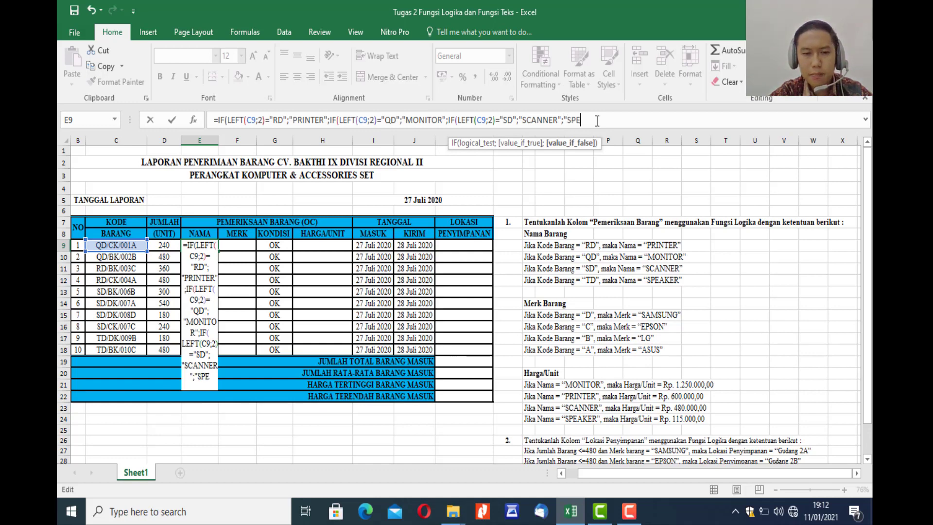
text(AKER")
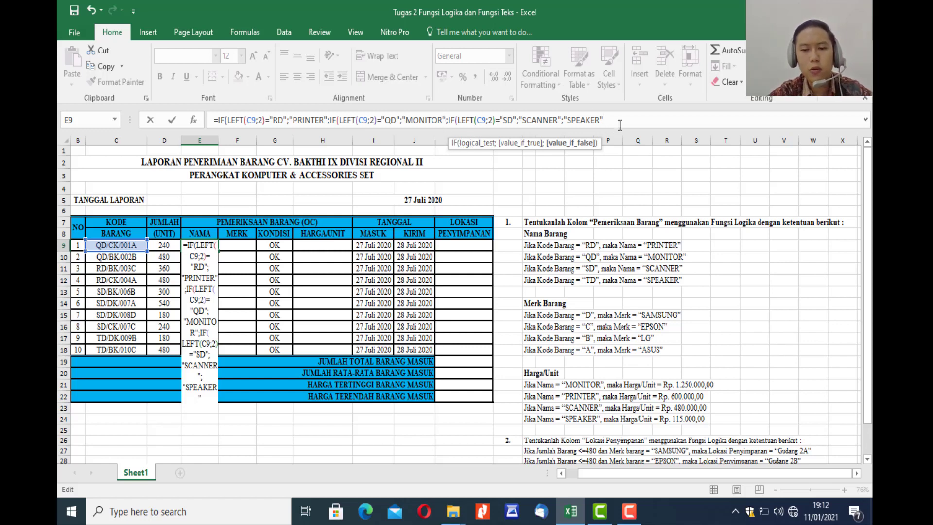
text())))
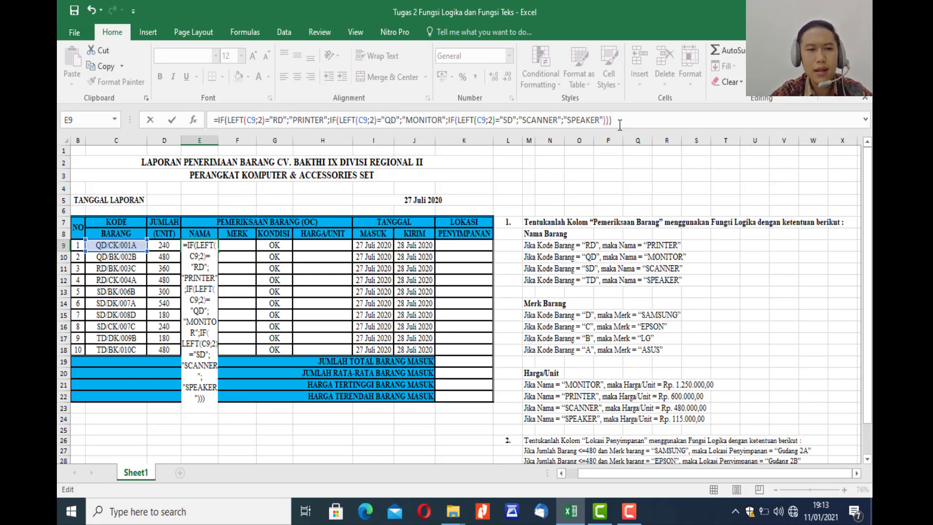
key(Return)
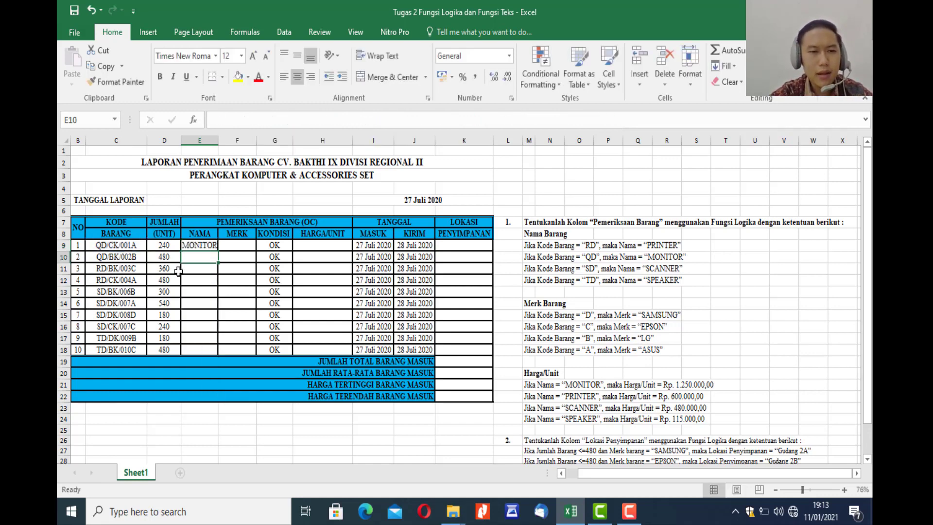
Check the E9 result against the QD naming rule, and fill the NAMA formula down through E18.
click(194, 244)
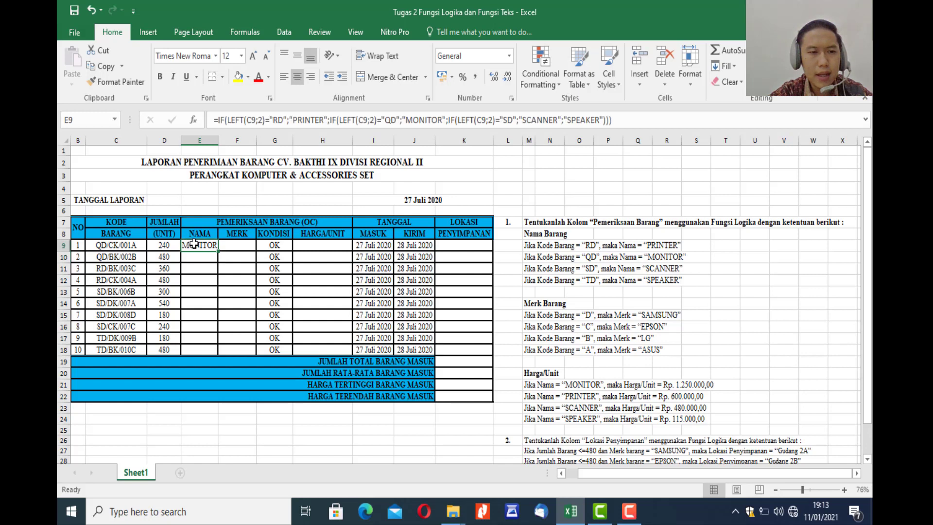
click(589, 256)
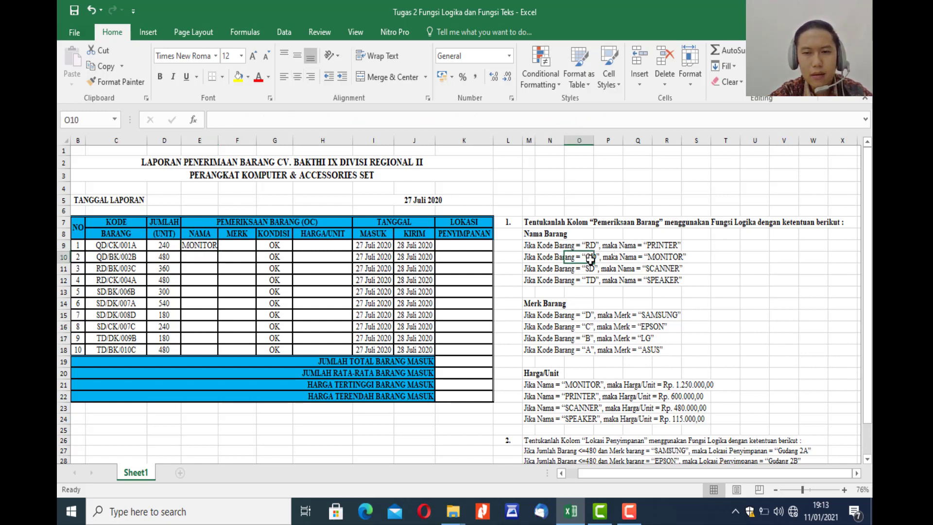
click(667, 258)
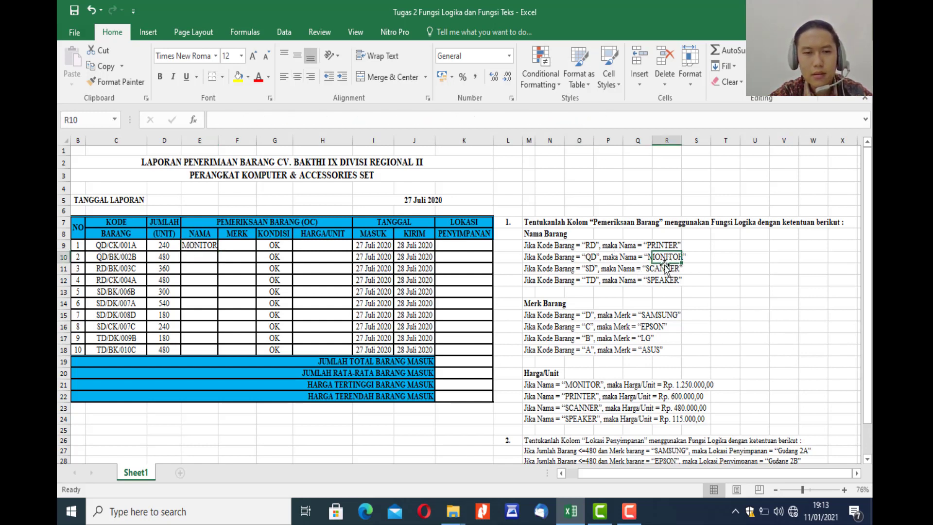
click(203, 243)
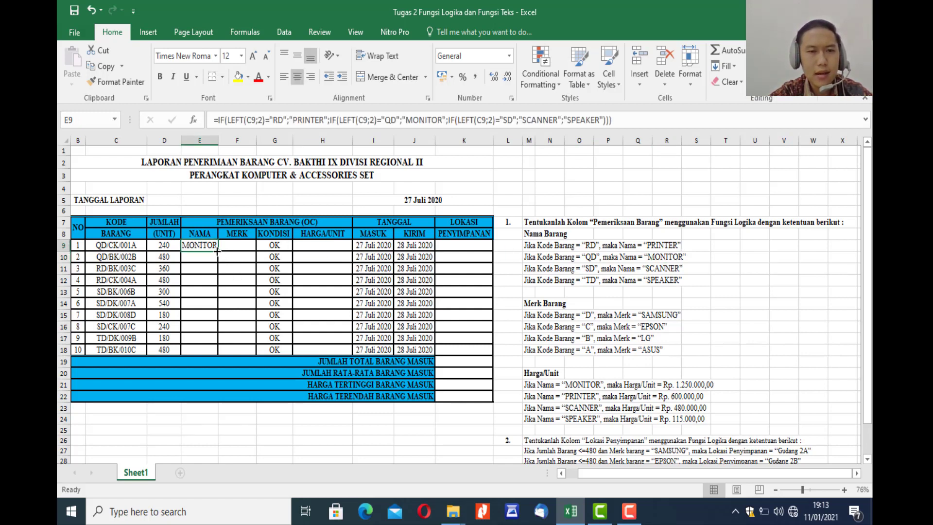
drag(217, 251, 216, 359)
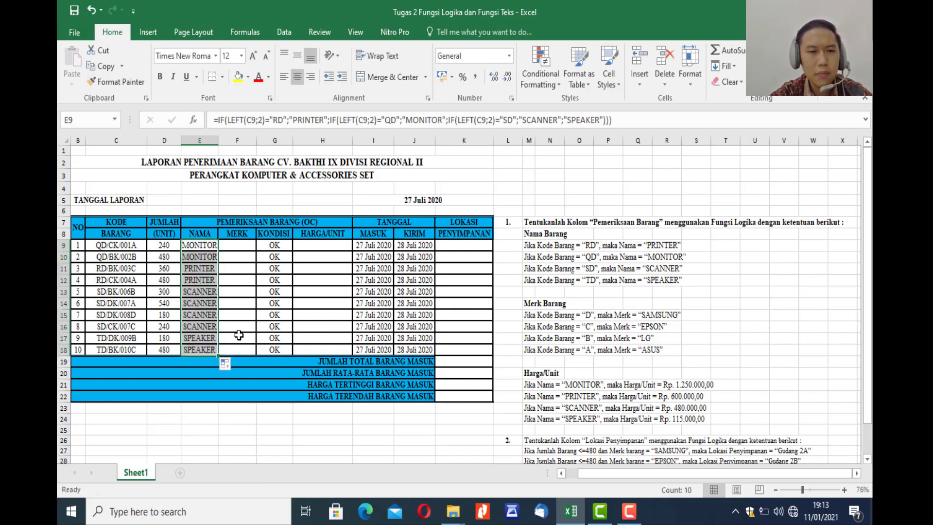
click(239, 339)
Consult the Merk Barang rule for code "D" and start an IF formula in F9, the first MERK cell.
click(201, 246)
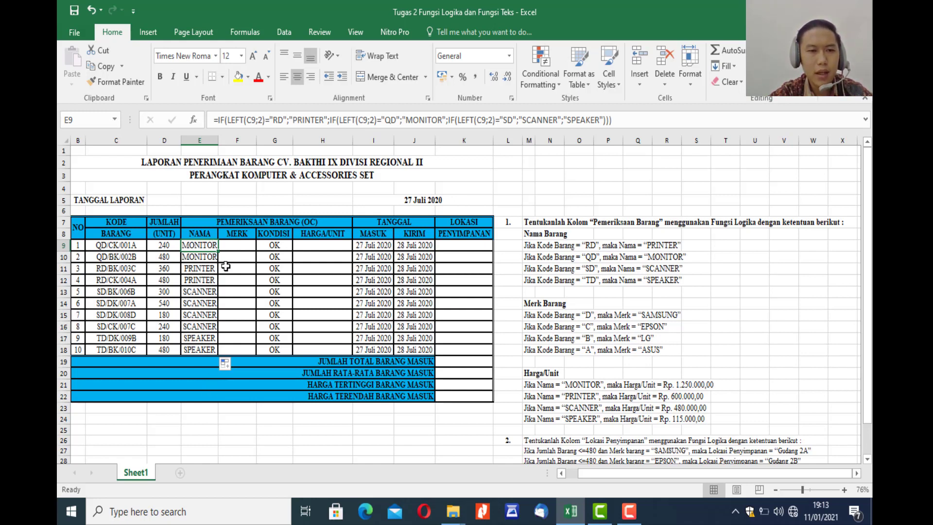
key(Right)
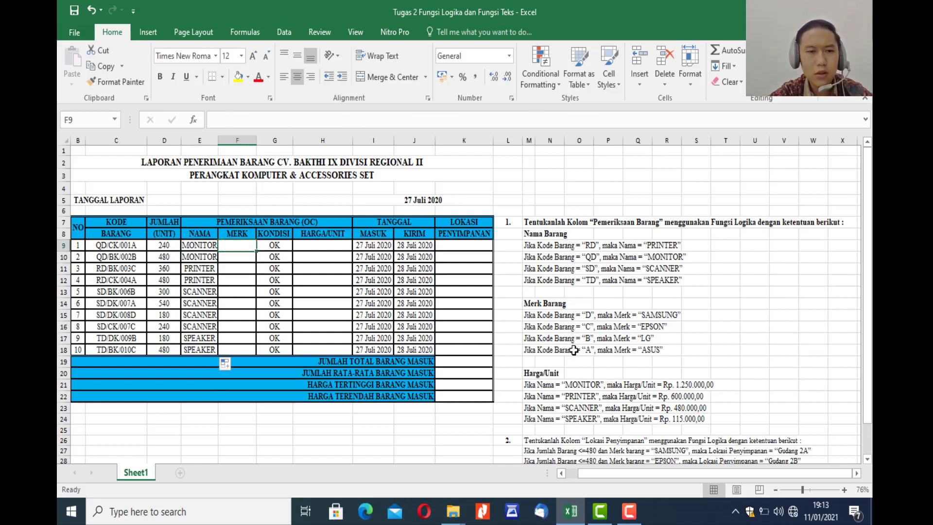
click(537, 317)
click(530, 317)
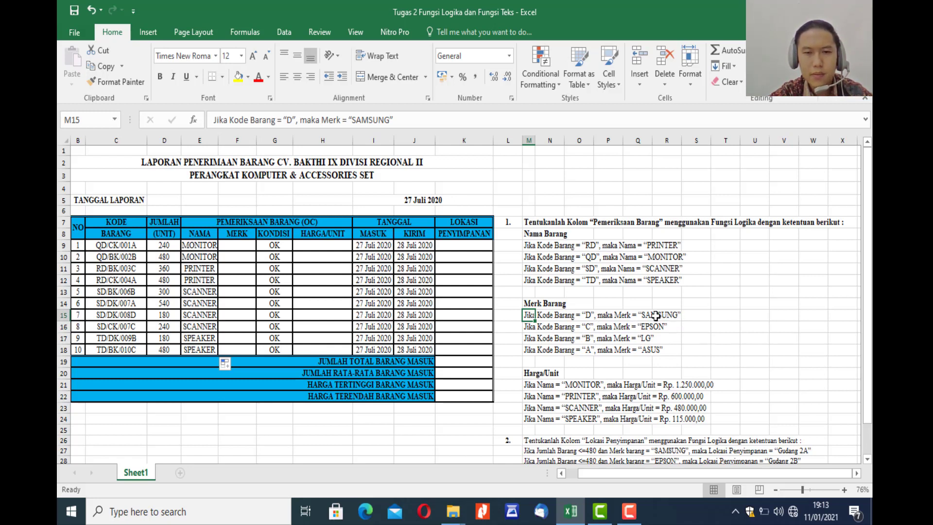
click(227, 245)
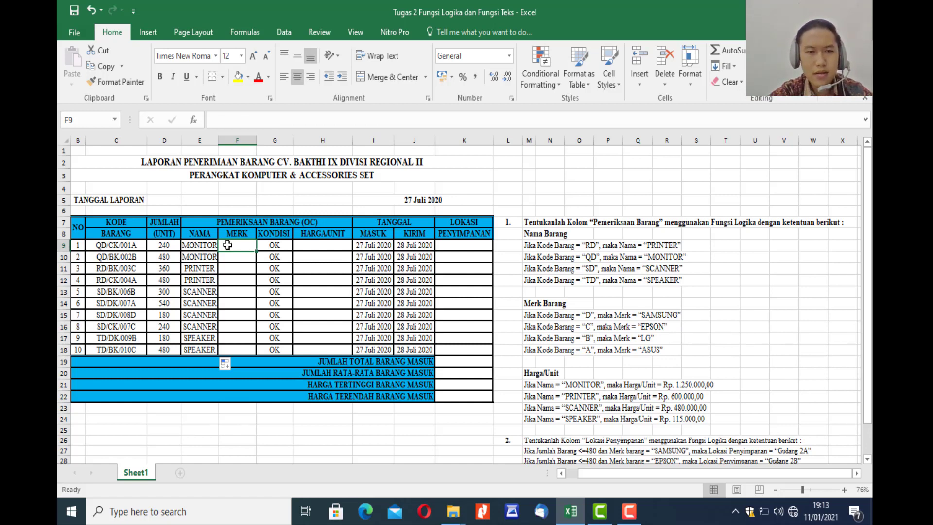
text(=)
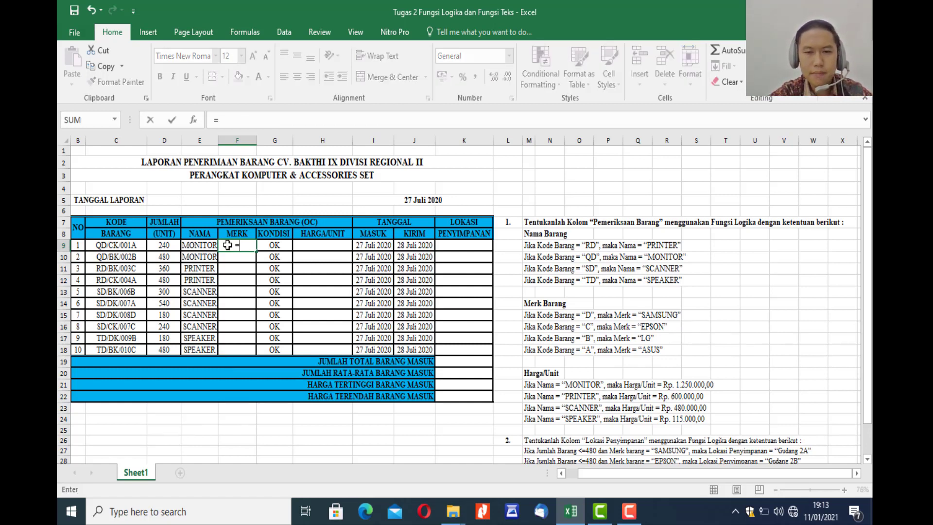
text(I)
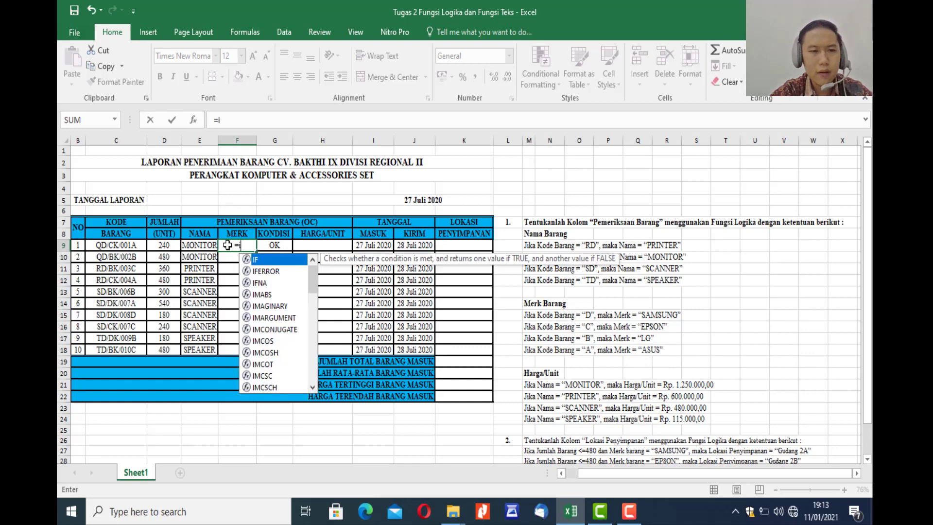
key(BackSpace)
text(IF)
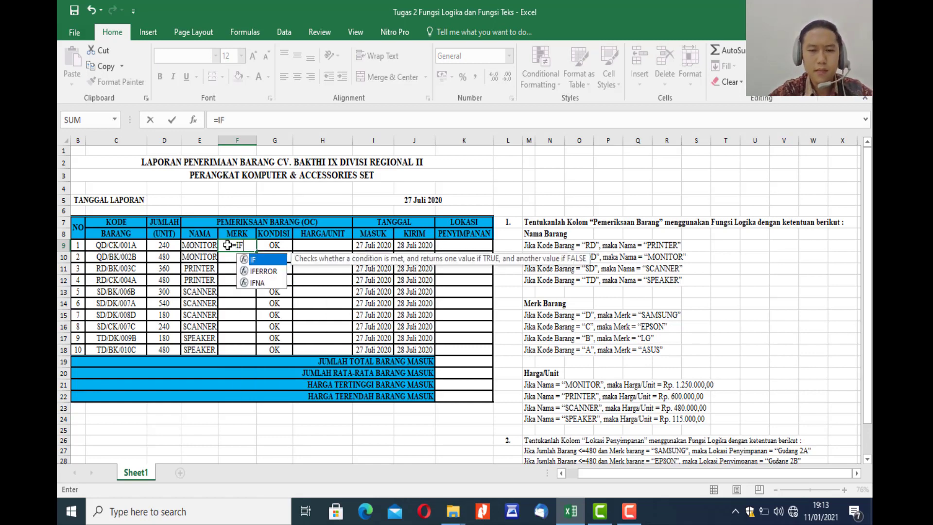
text(()
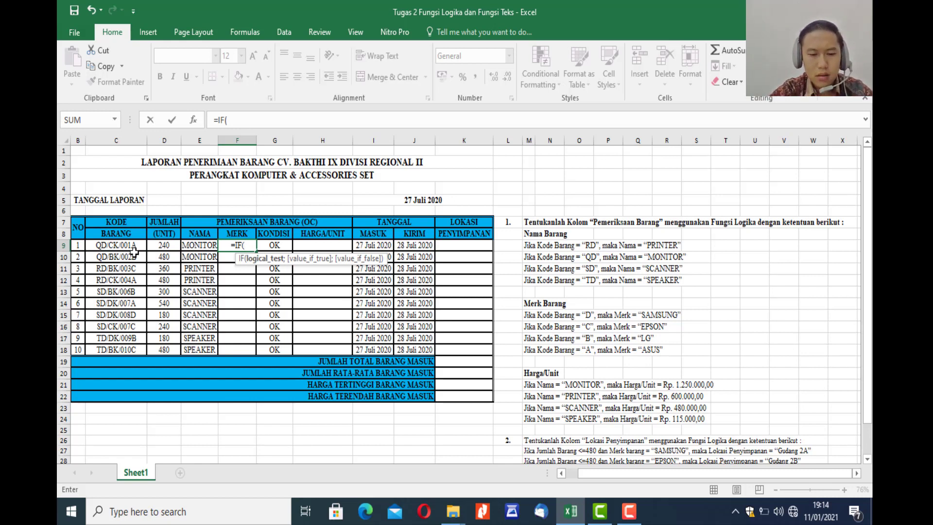
Enter RIGHT(C9;1)="D" as the logical test of the IF formula in F9.
text(RIGH)
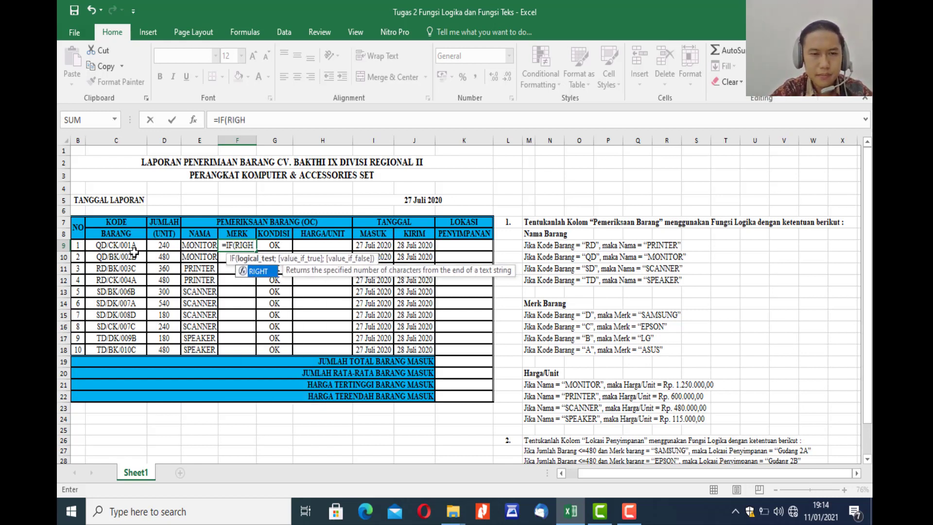
text(T)
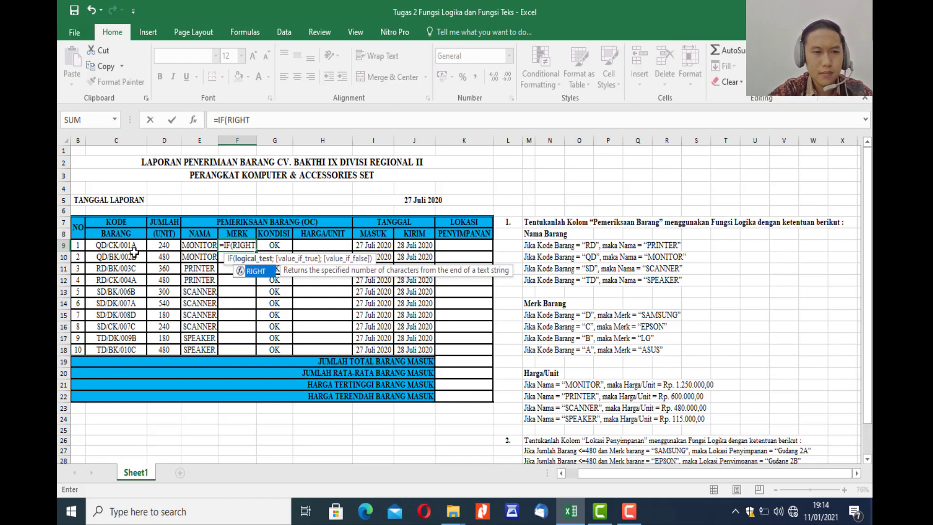
text(()
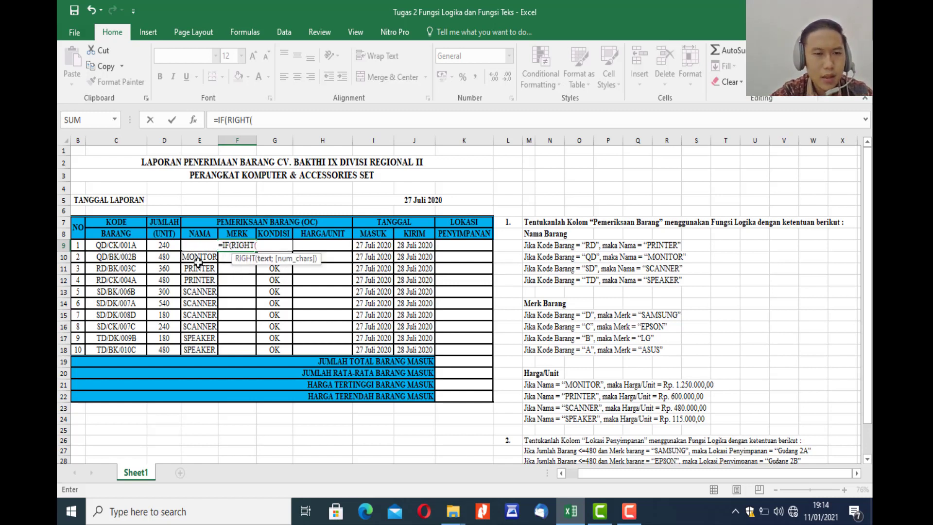
click(129, 245)
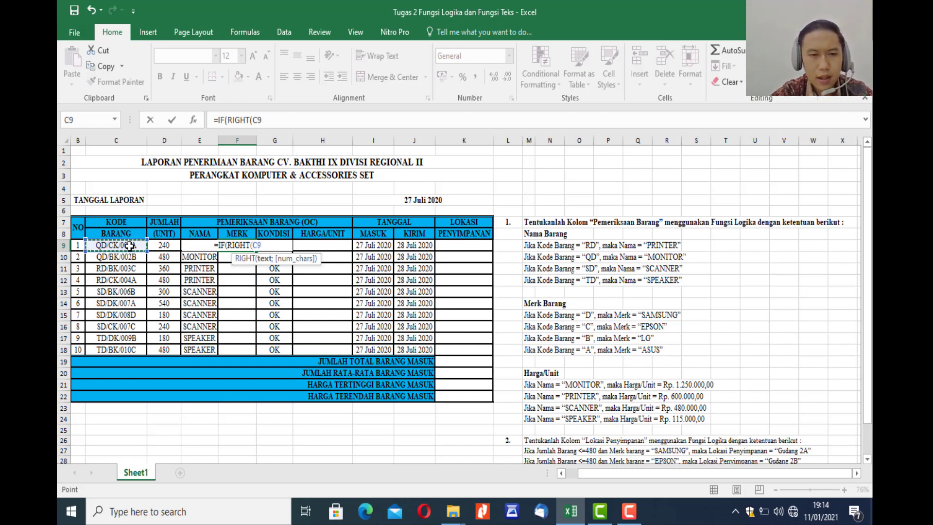
text(;)
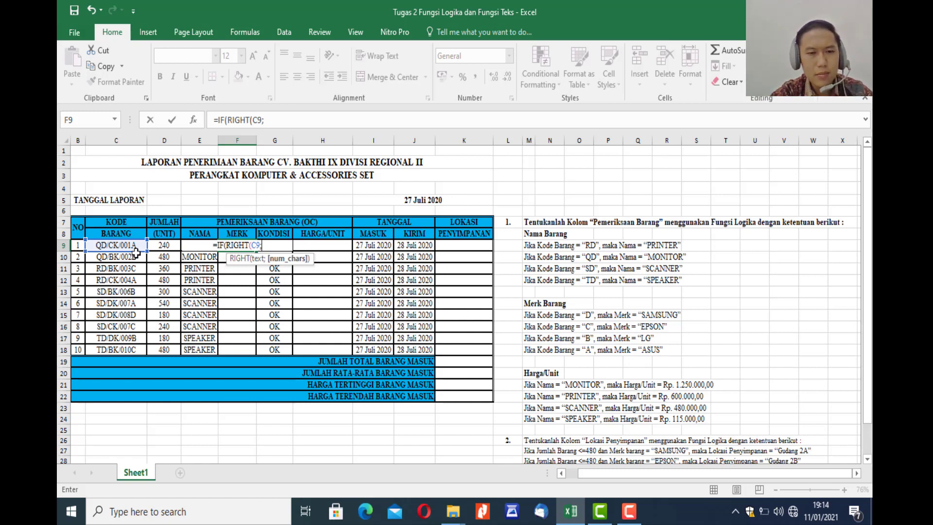
text(1))
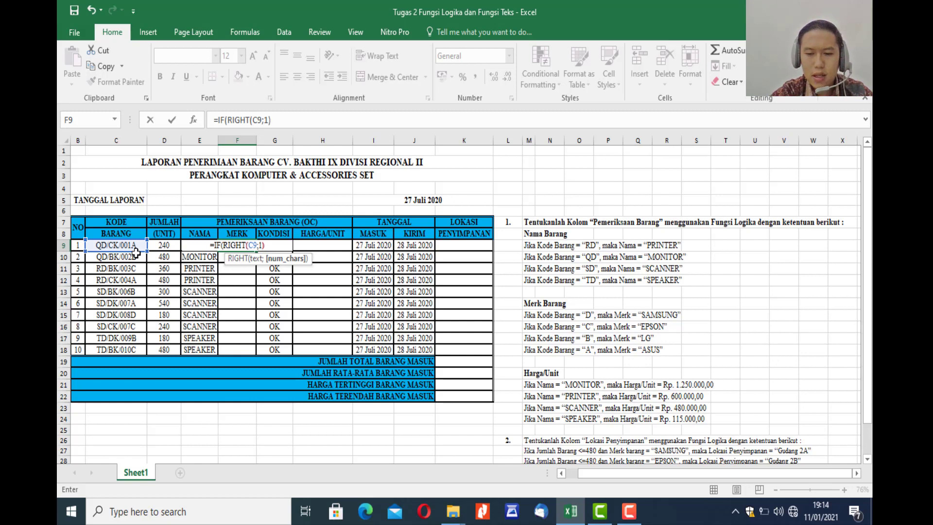
text(=)
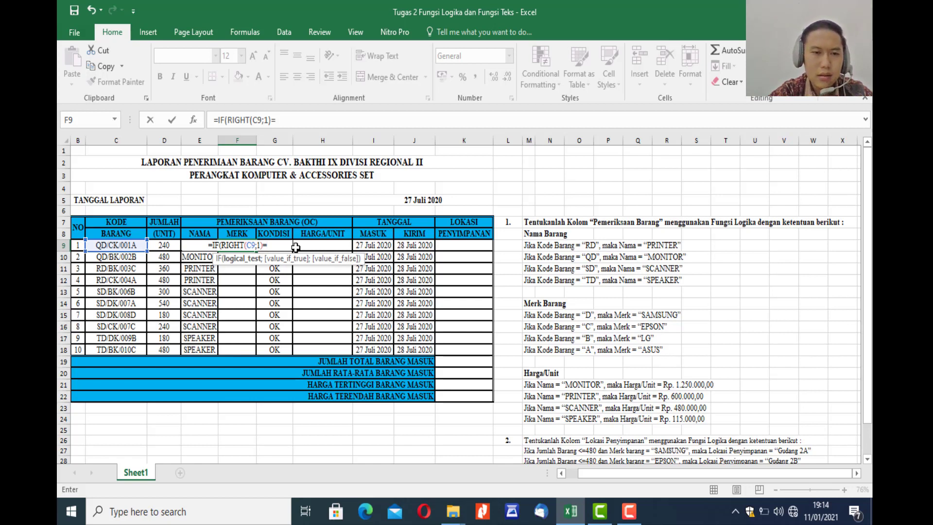
text("D)
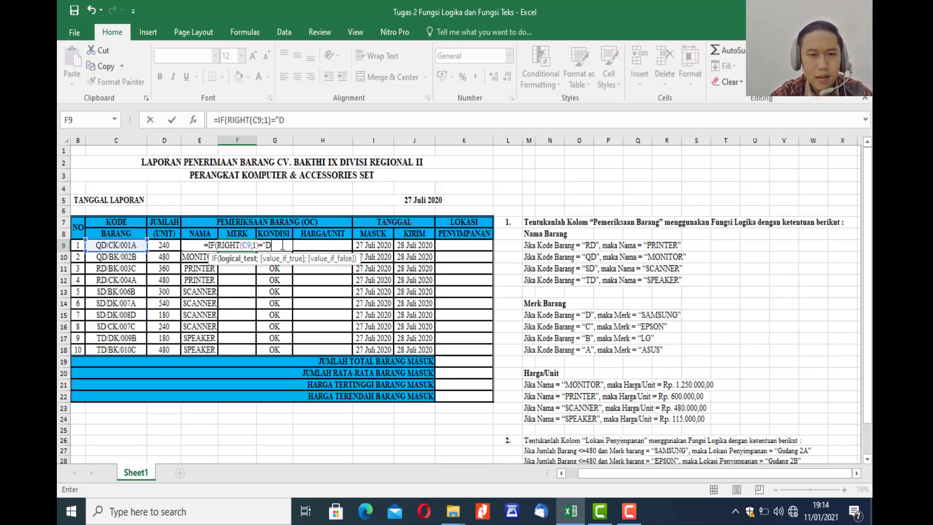
text(")
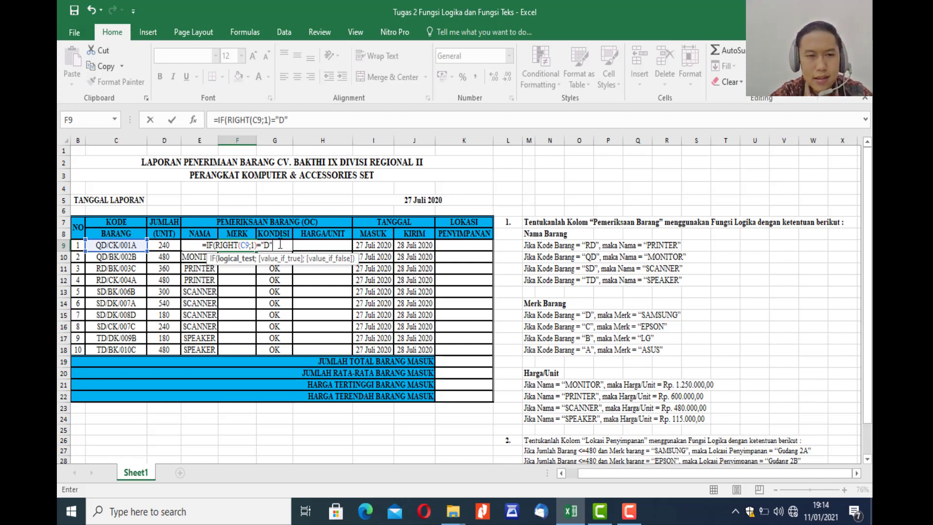
text(;)
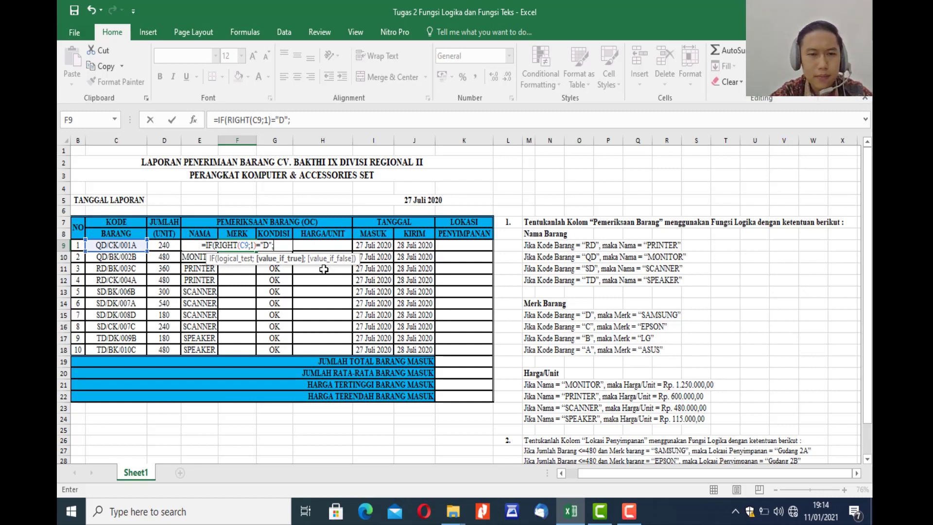
text(")
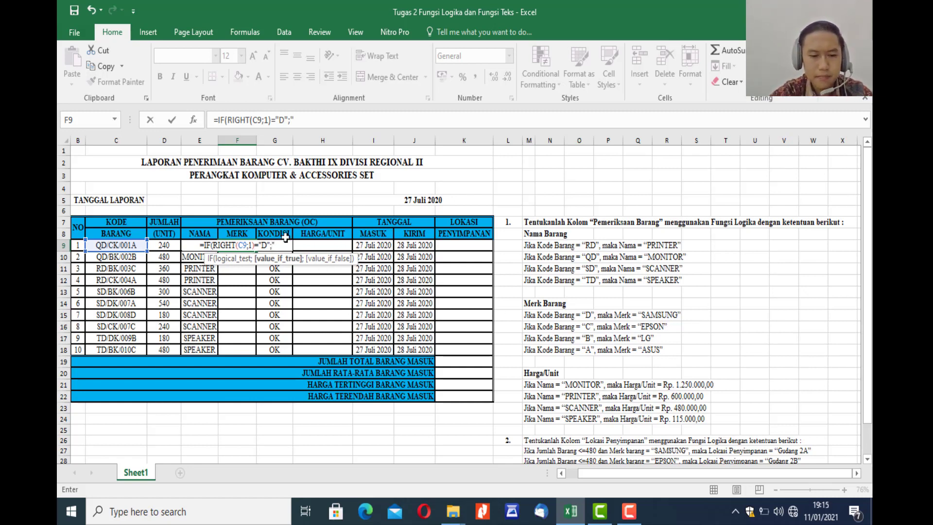
text(SAMSUN)
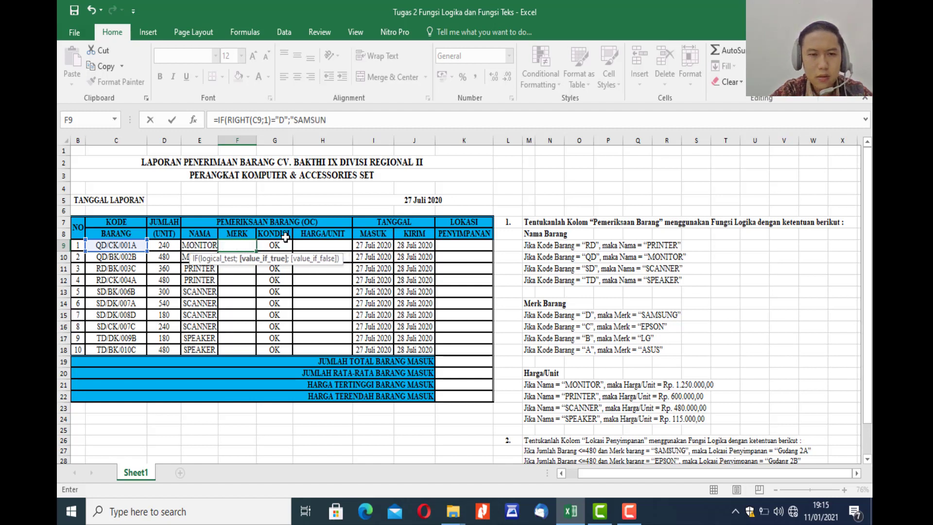
text(G")
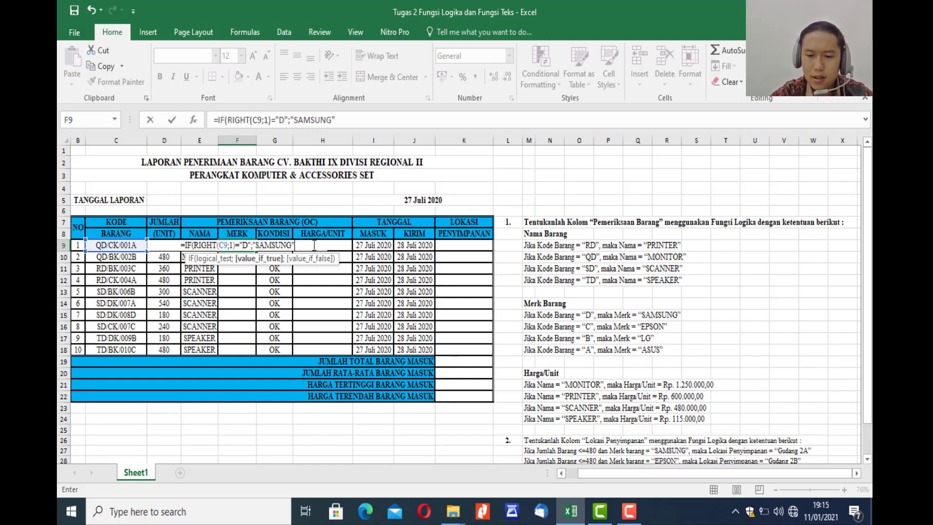
Nest a second IF in the F9 formula as the false value, testing RIGHT(C9;1)="C".
text(;IF()
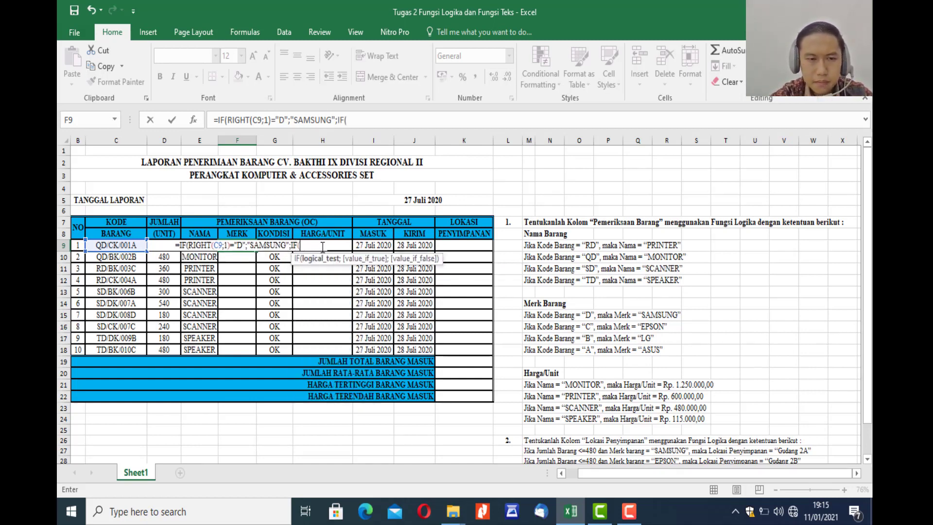
text(RIGHT)
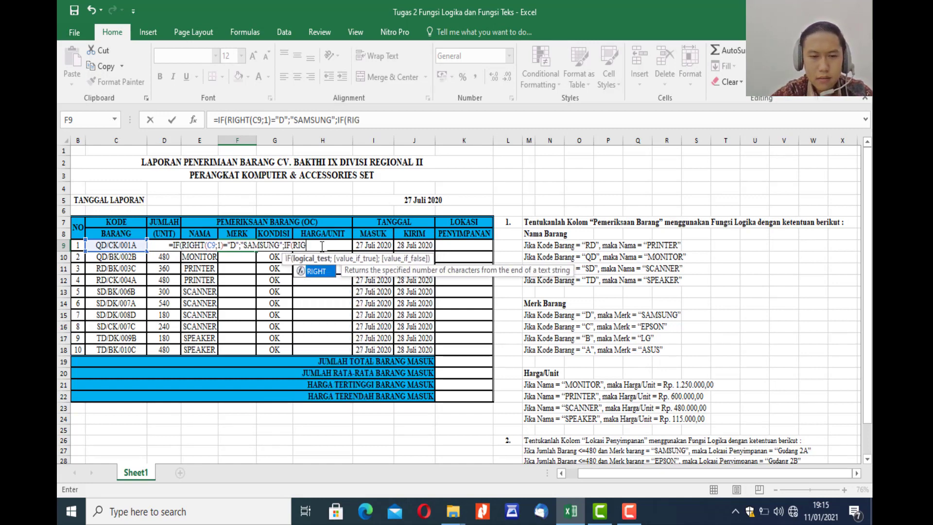
text(()
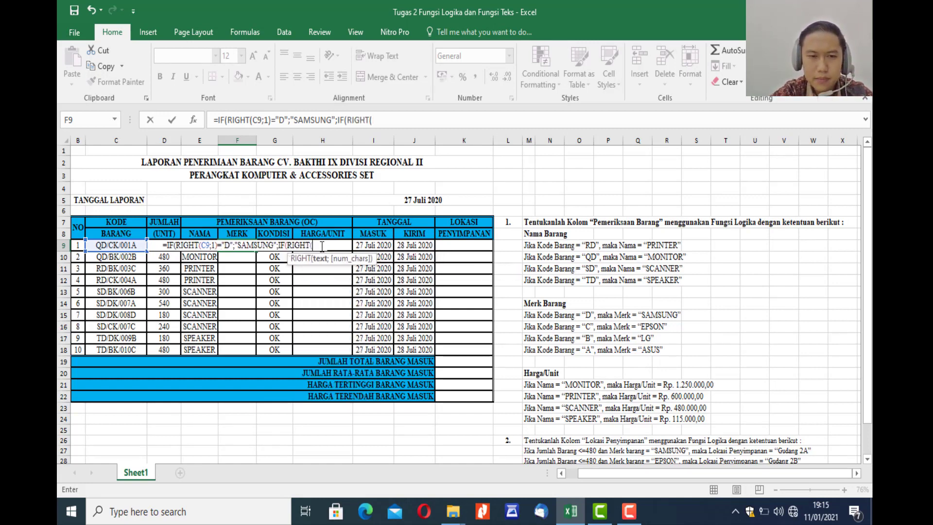
text(C9)
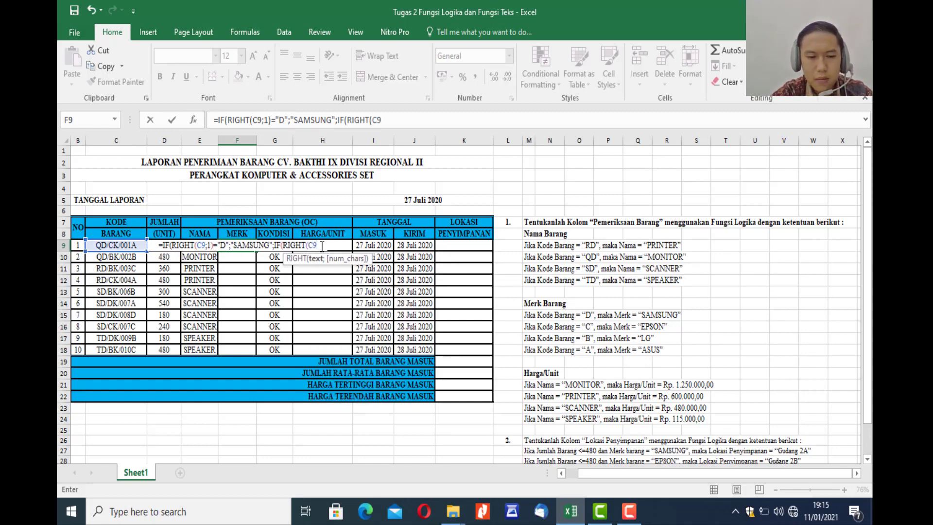
text(;1)
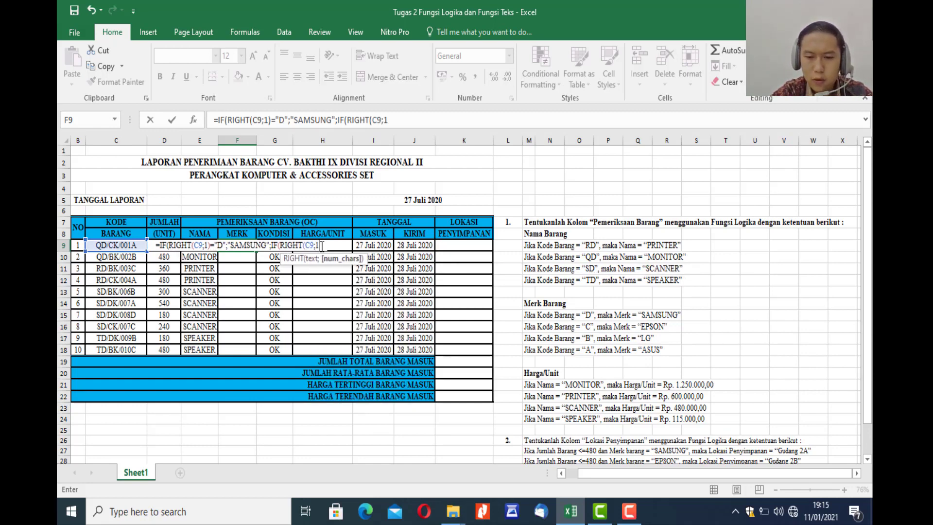
text()=)
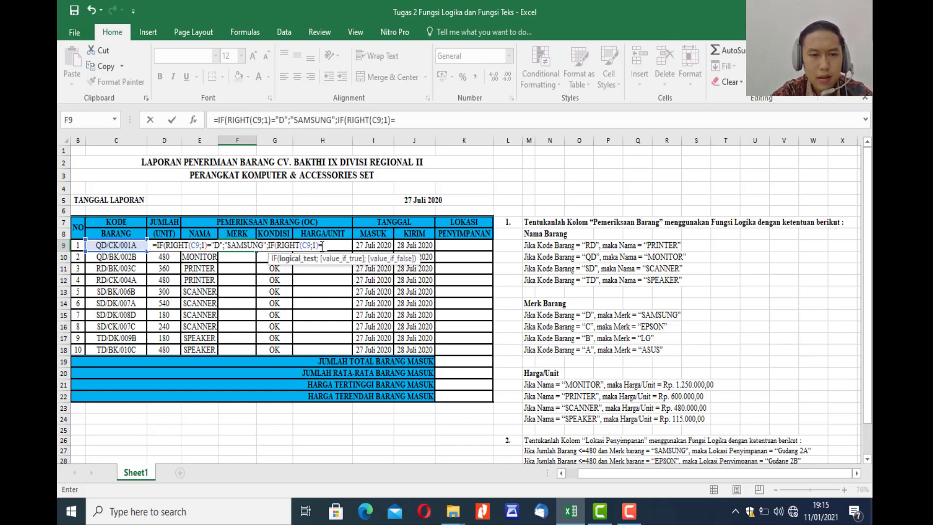
text(")
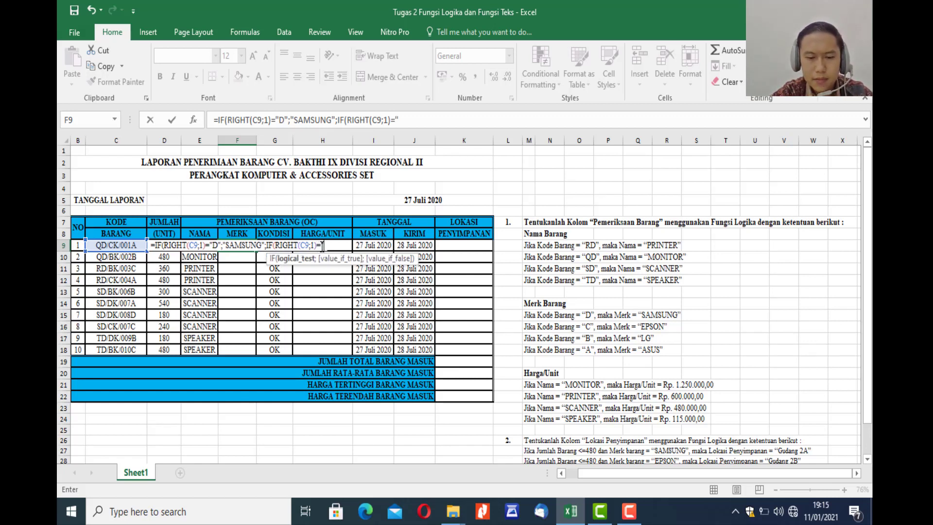
text(C)
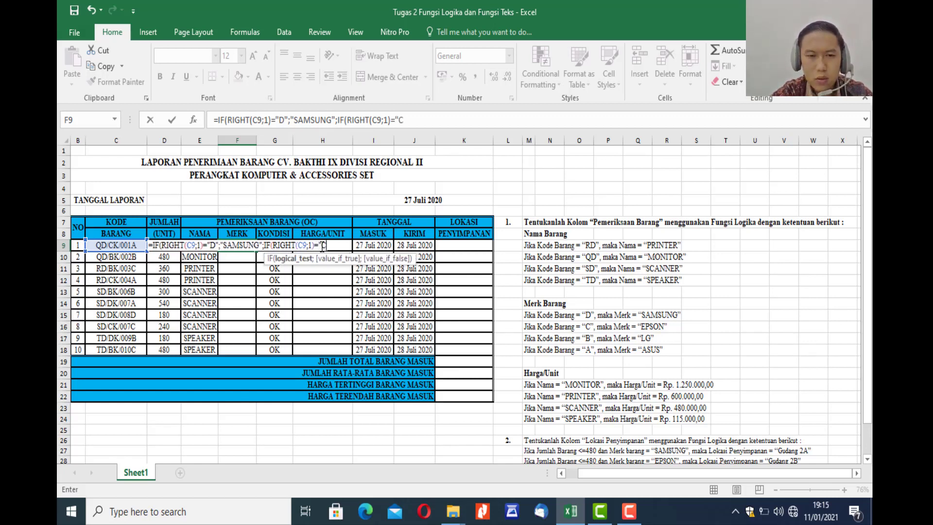
text(";)
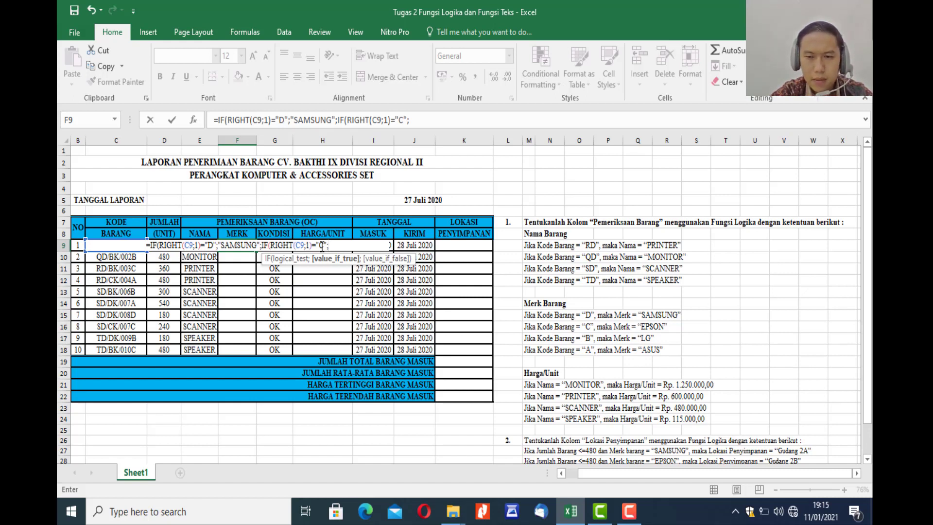
Set "EPSON" as the value if true for the C test in F9, ending with the separator for the false value.
text(")
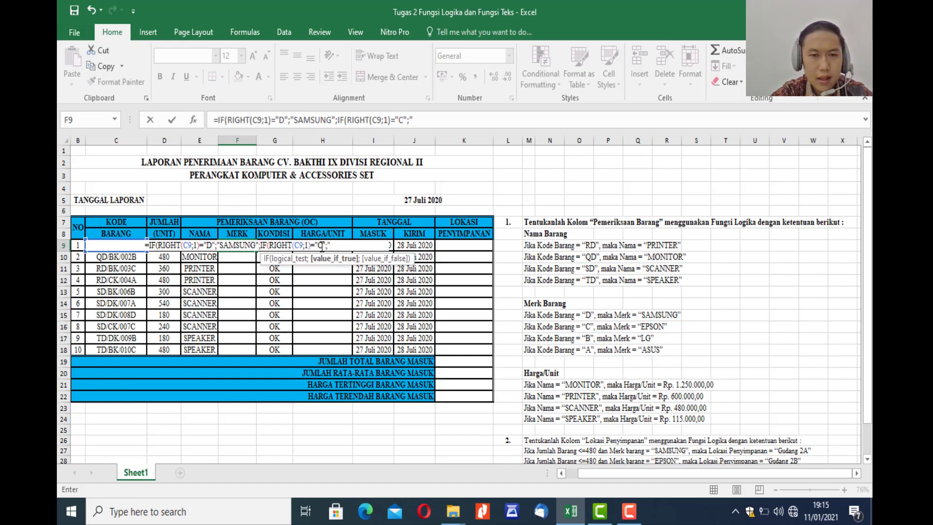
text(;")
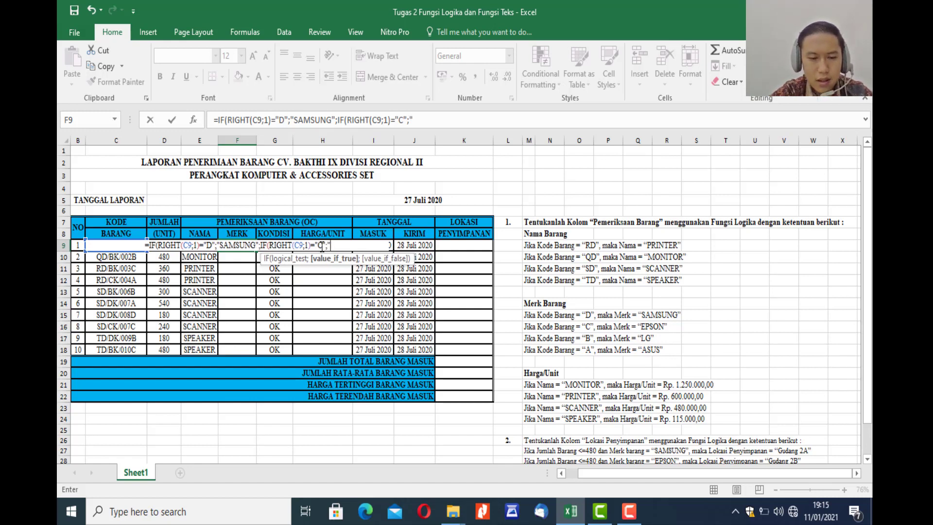
text(EPSON)
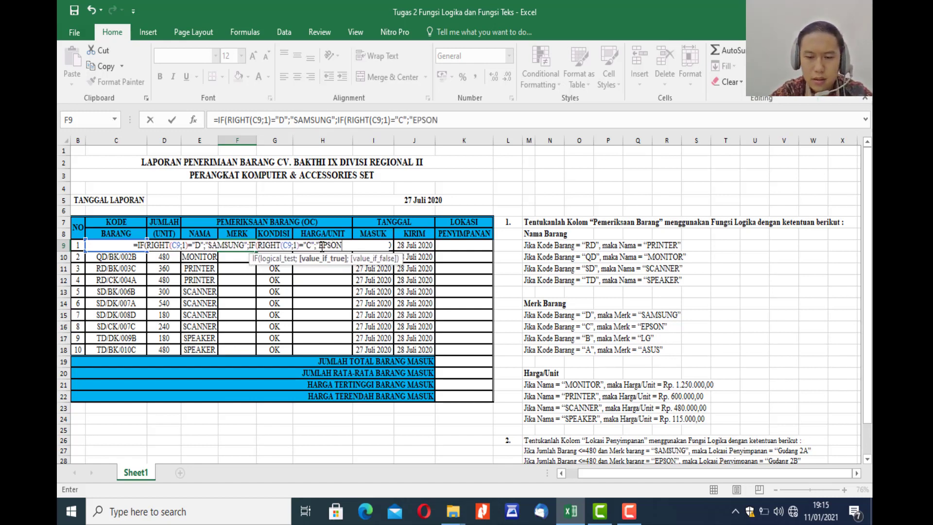
text(")
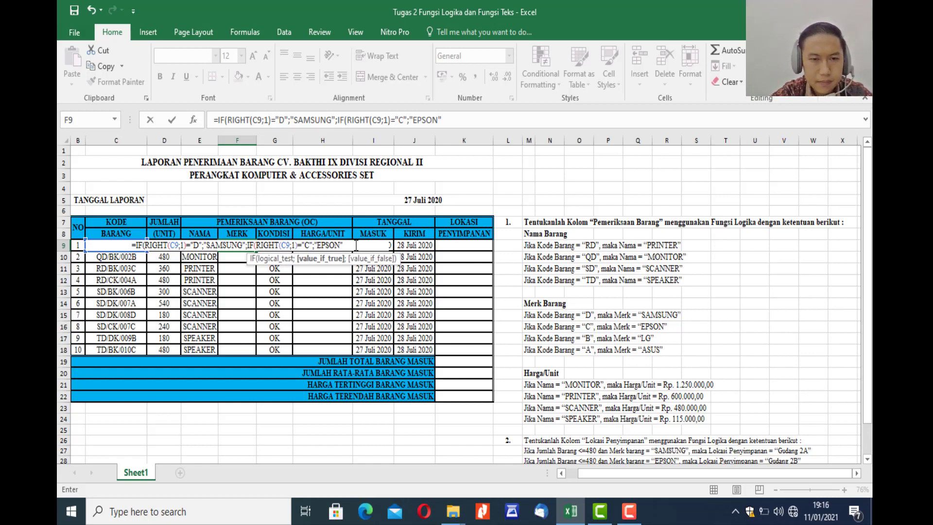
text(;)
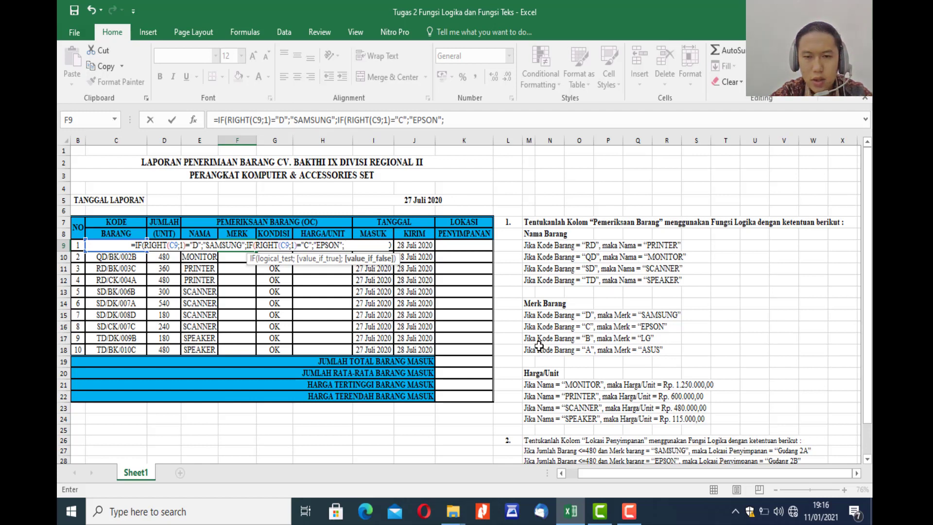
Nest a third IF in the F9 formula as the false value, testing RIGHT(C9;1)="B".
click(351, 245)
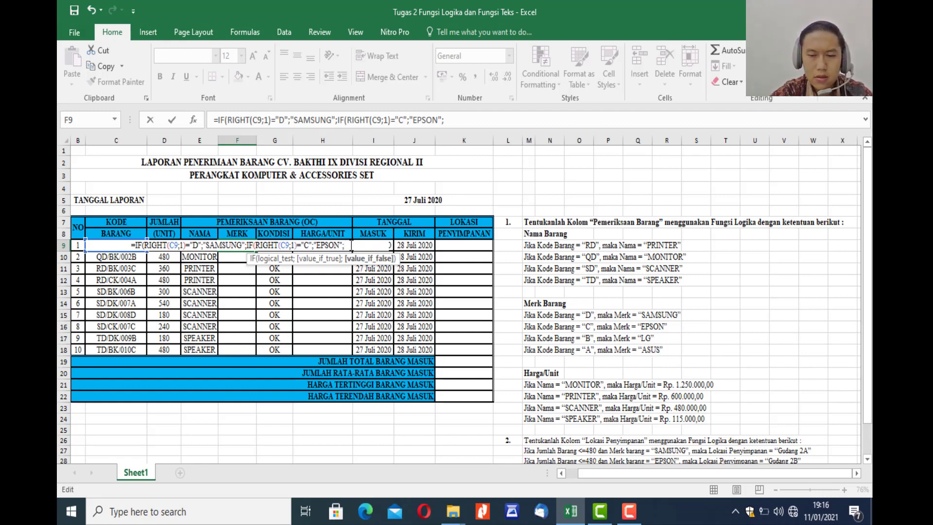
text(IF)
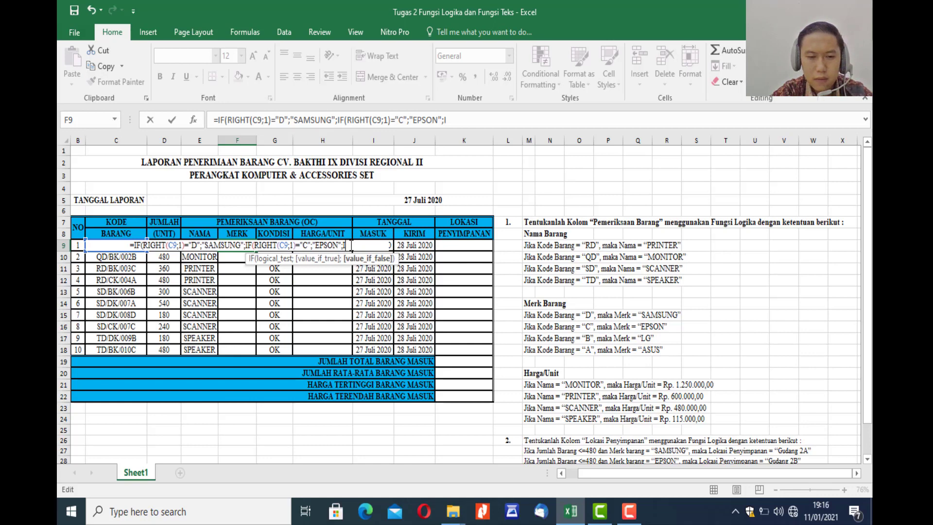
text(()
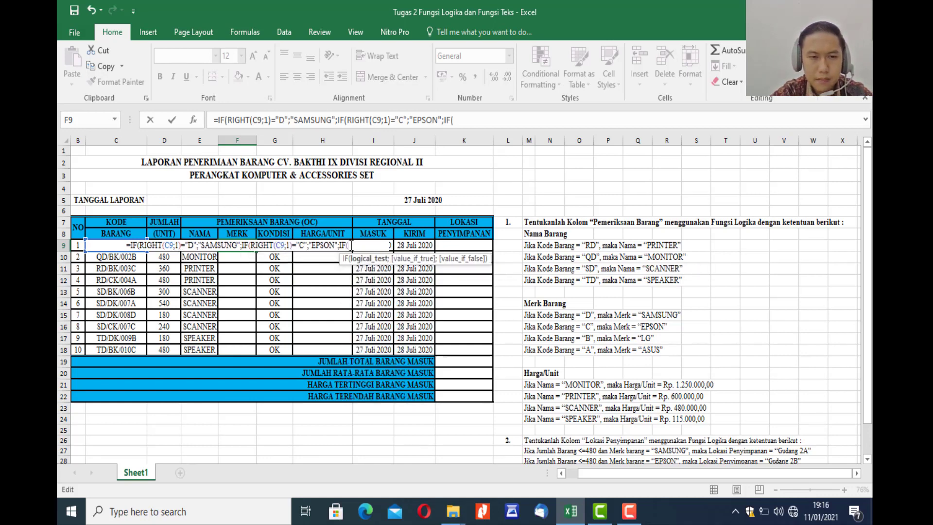
text(RIGHT)
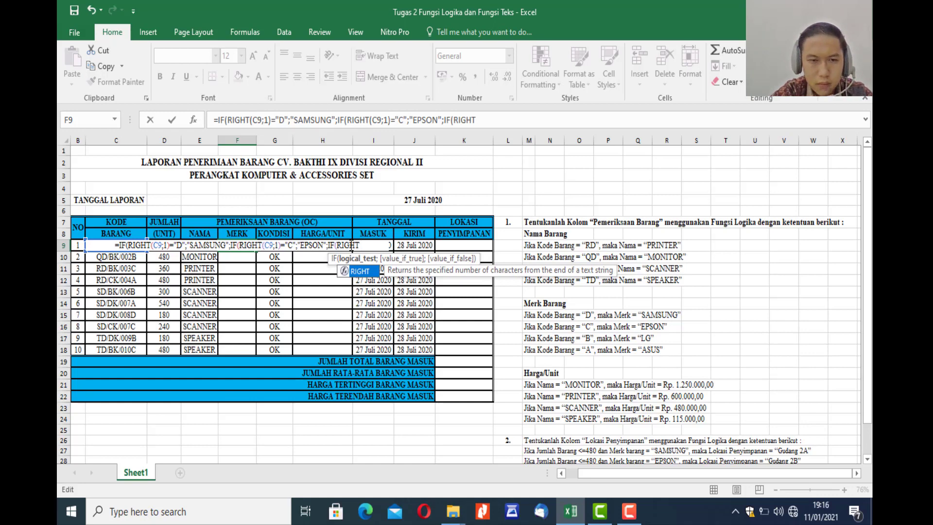
text((C9)
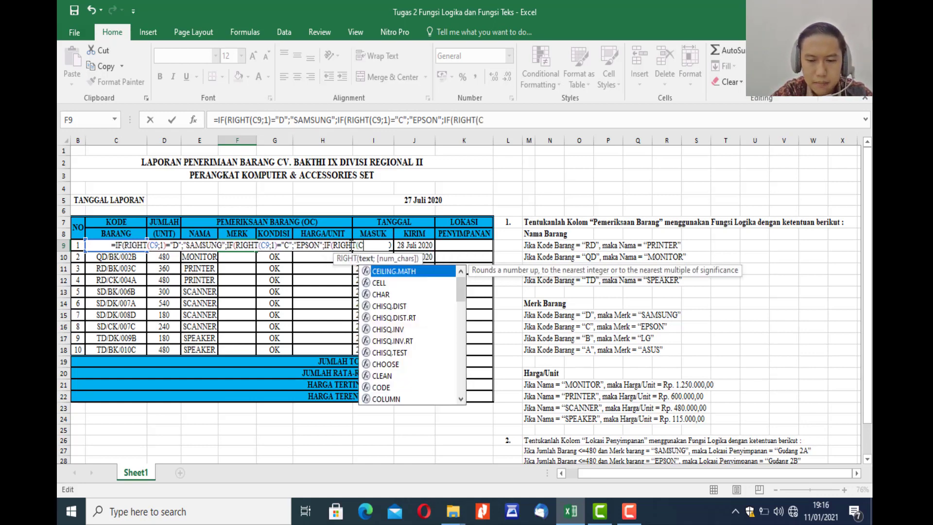
text(;1)
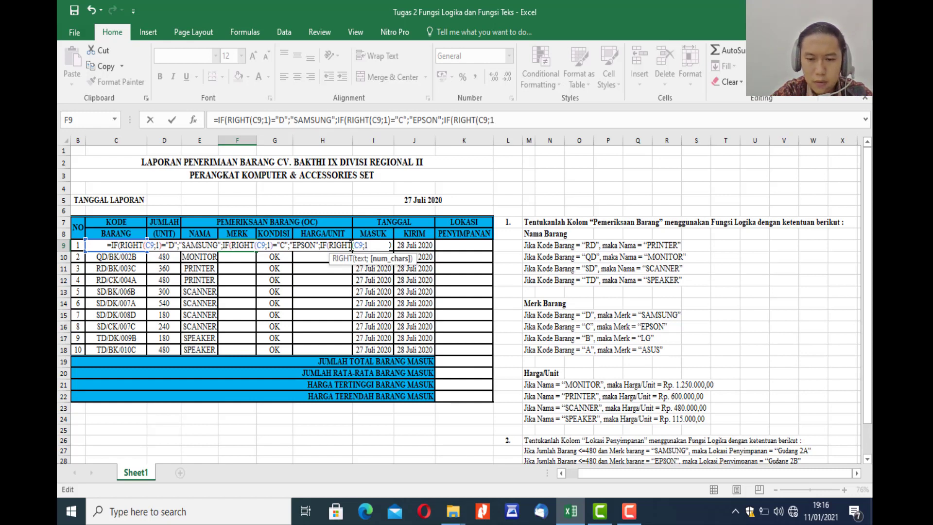
text()=)
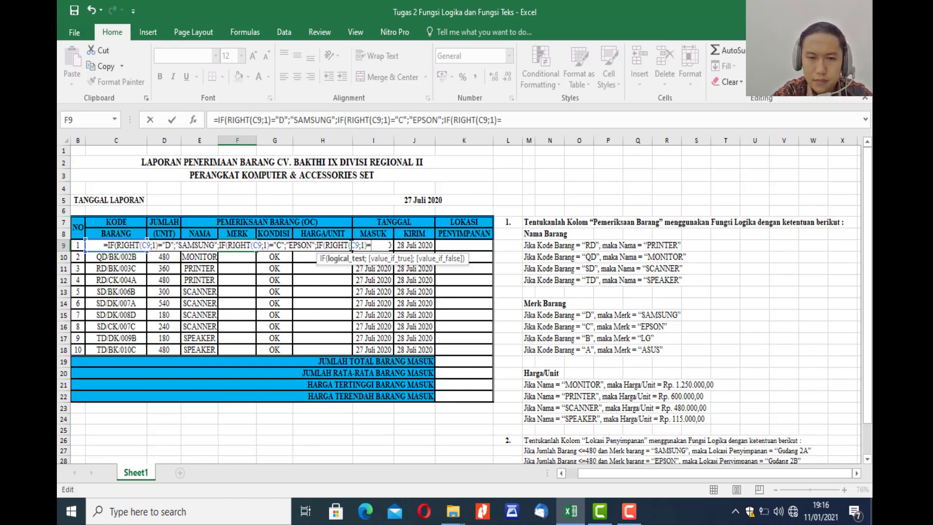
text("B)
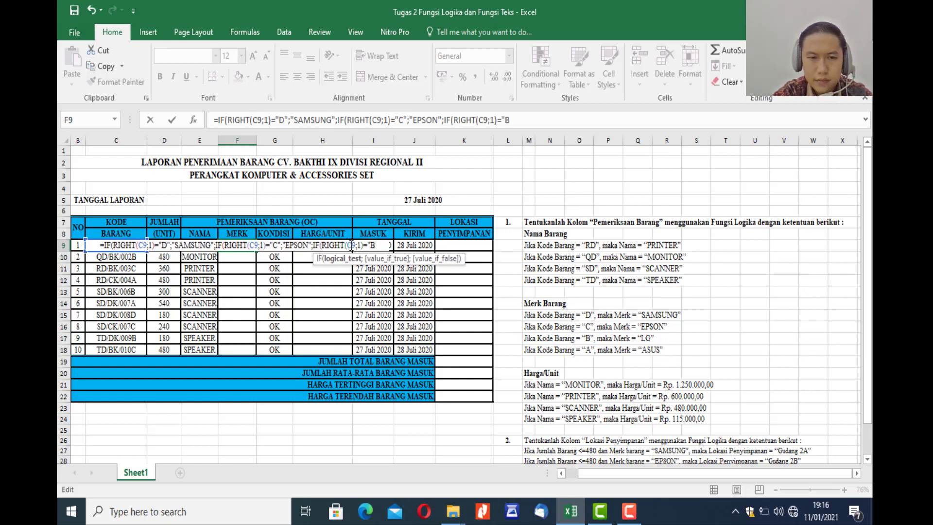
text(")
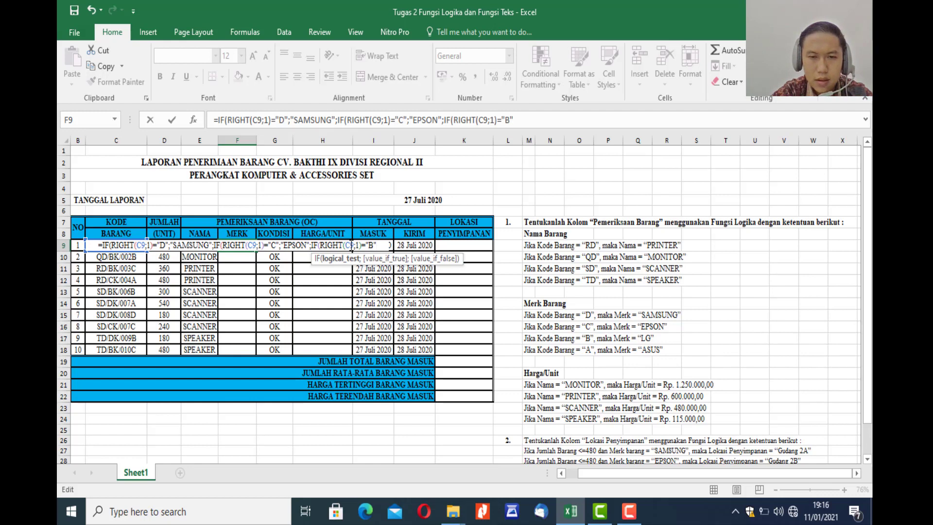
text(;)
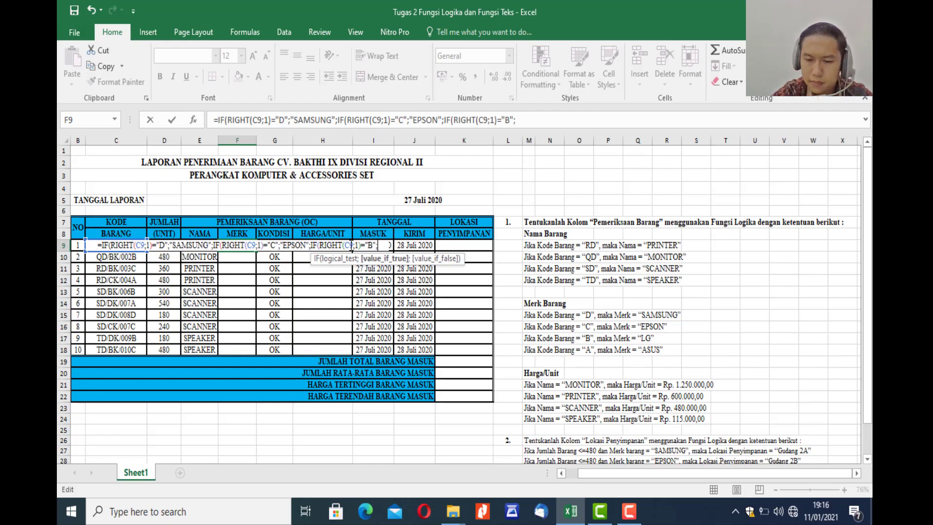
text(")
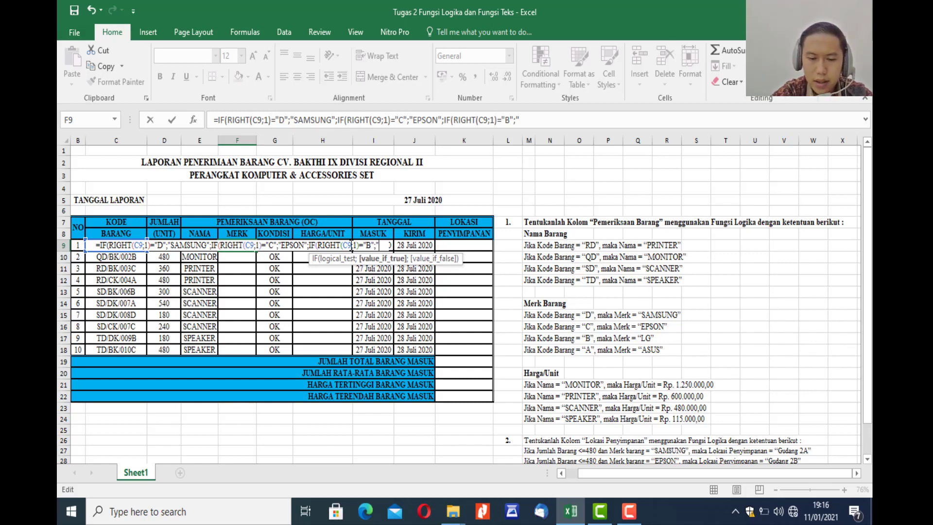
Set "LG" as the value if true for the B test in F9, ending with the separator for the false value.
text(LG")
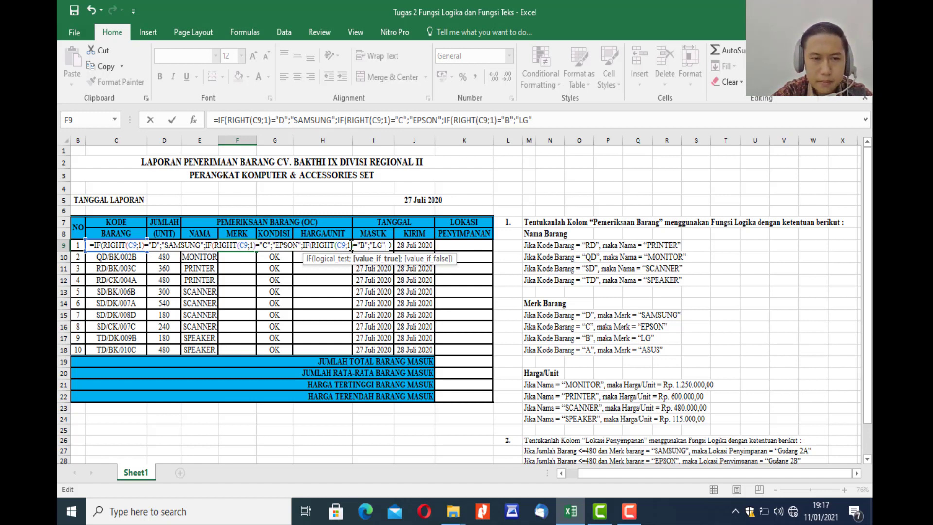
text(;)
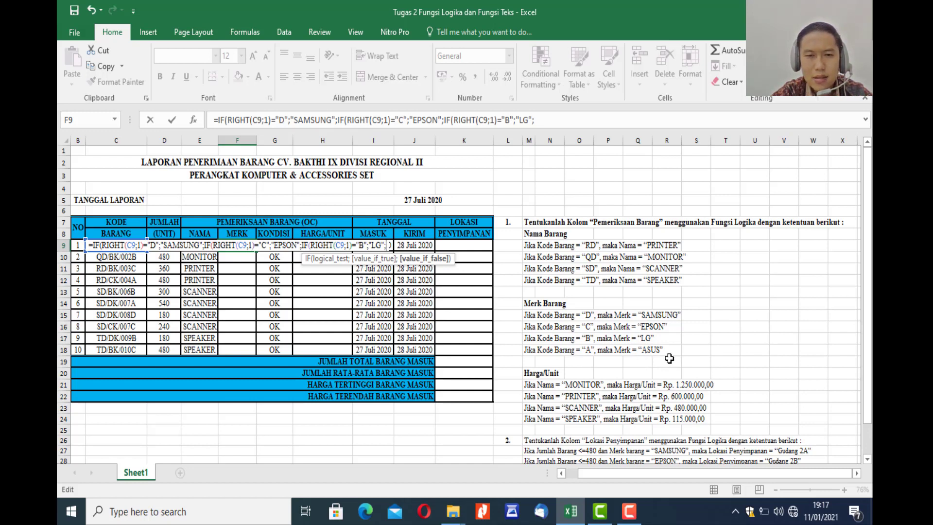
Set "ASUS" as the final false value in the F9 formula, close all three IF functions and commit the formula.
text(")
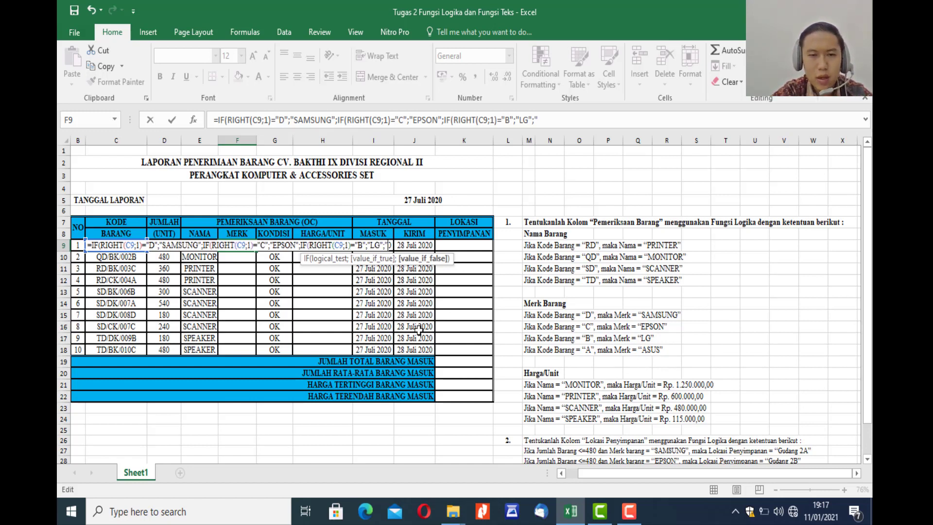
text(ASUS)
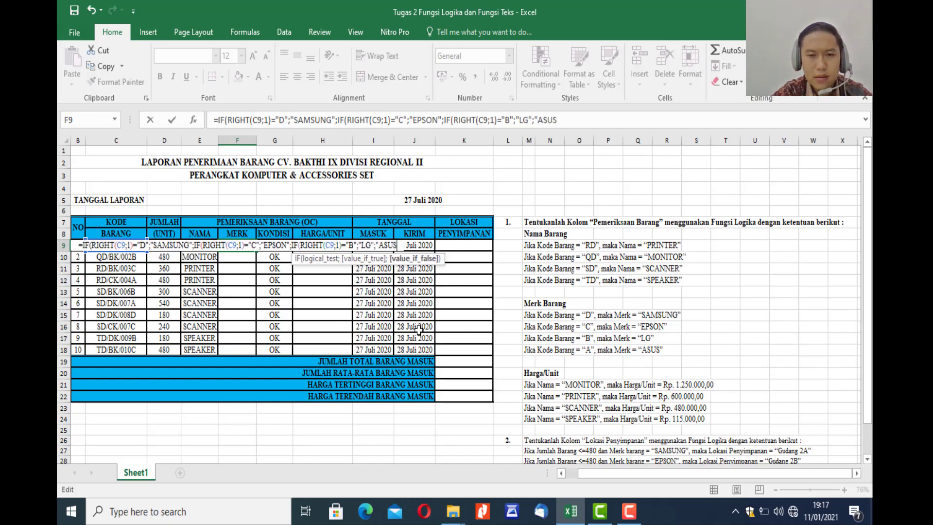
text(")
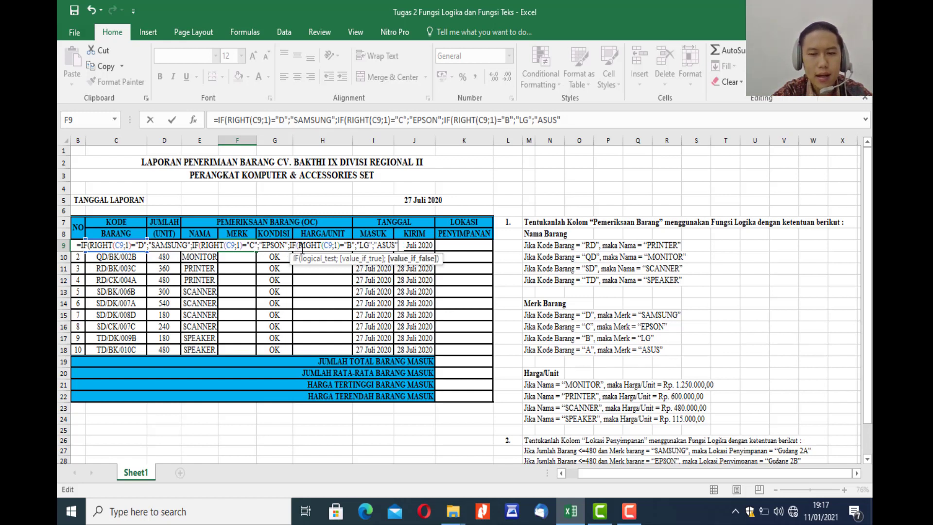
text()))
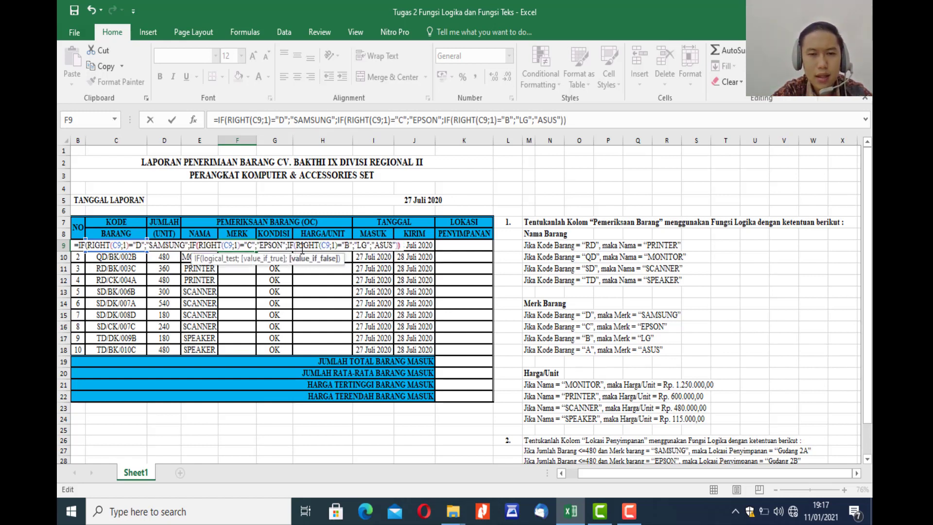
text())
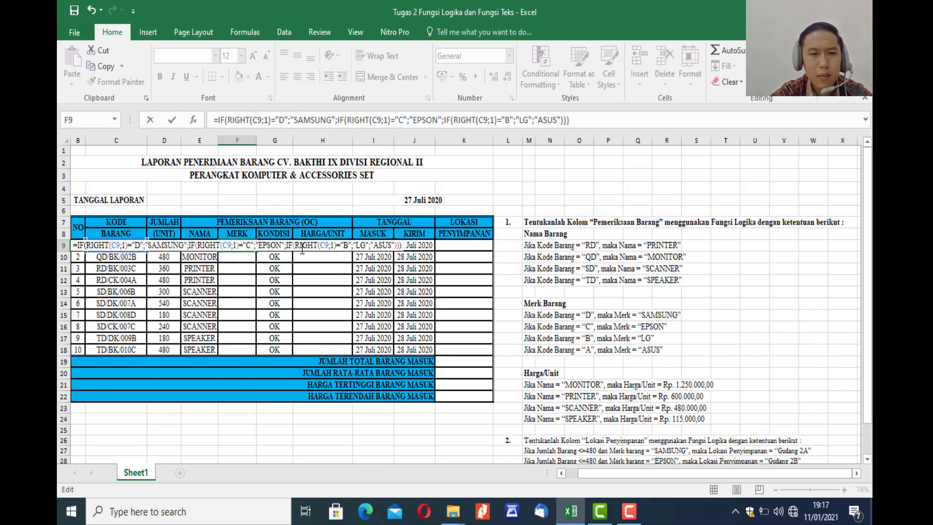
key(Return)
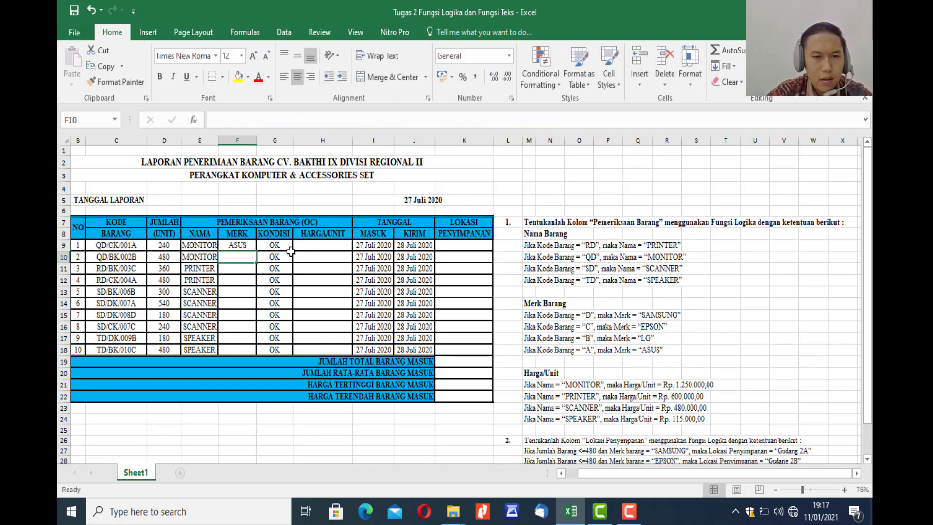
Fill the MERK formula from F9 down to F18.
click(236, 246)
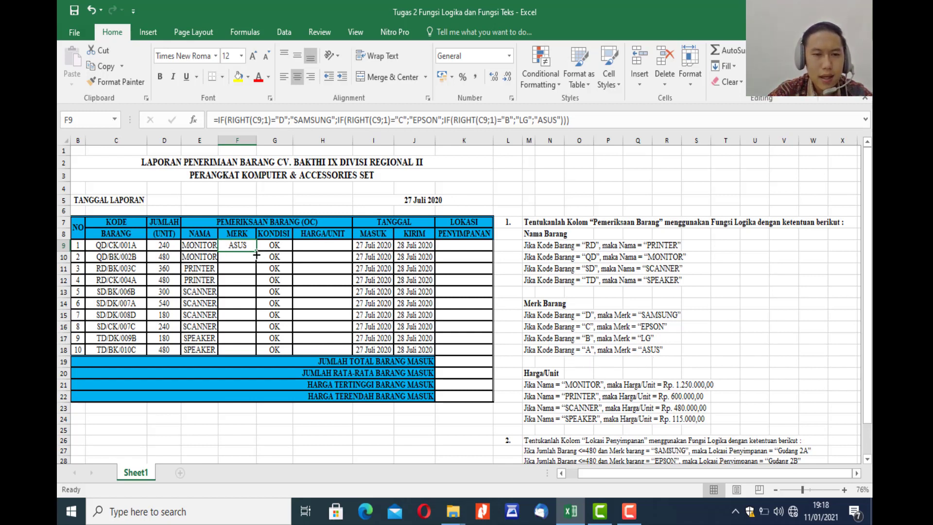
drag(257, 253, 257, 350)
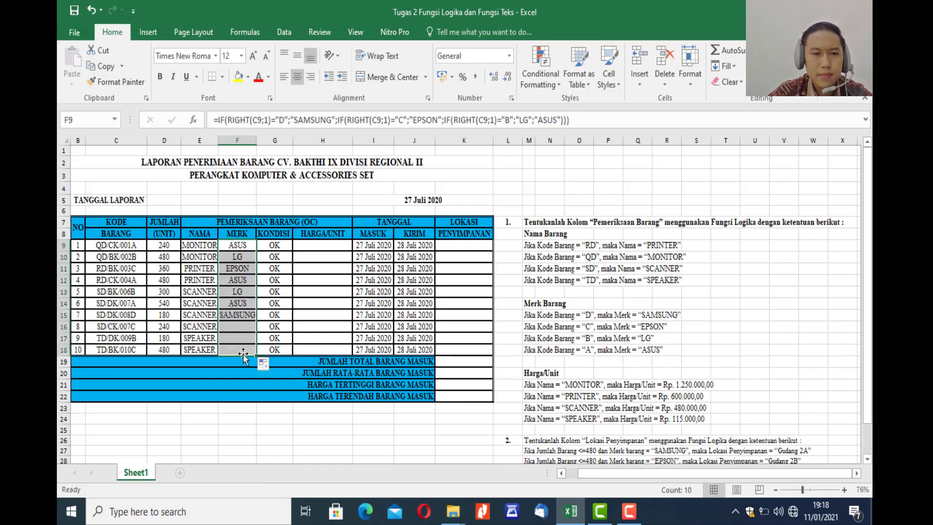
click(303, 325)
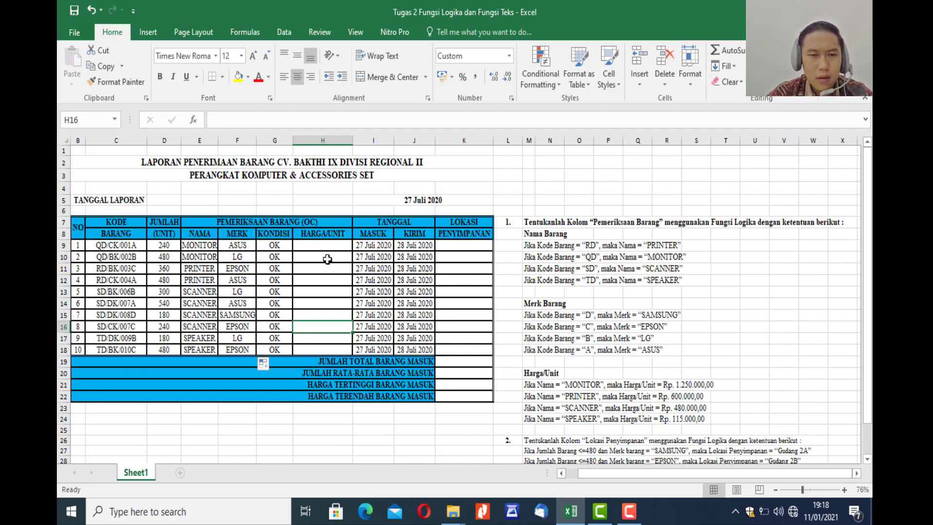
Start an IF formula in H9 of the HARGA/UNIT column with the logical test E9="MONITOR".
click(320, 246)
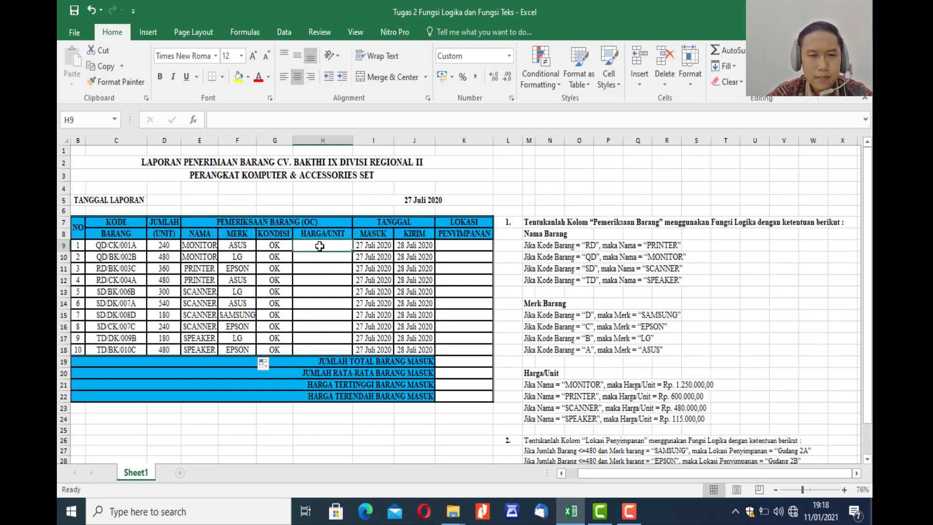
text(=)
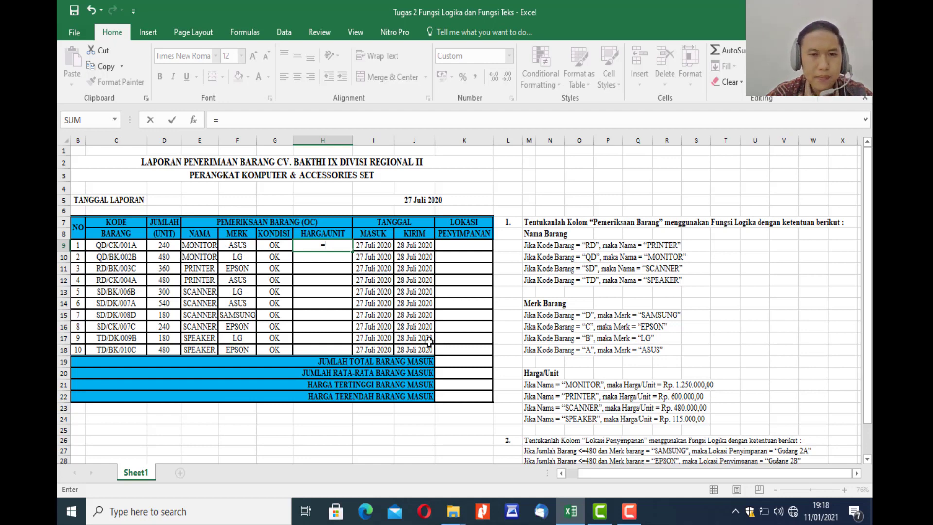
click(337, 247)
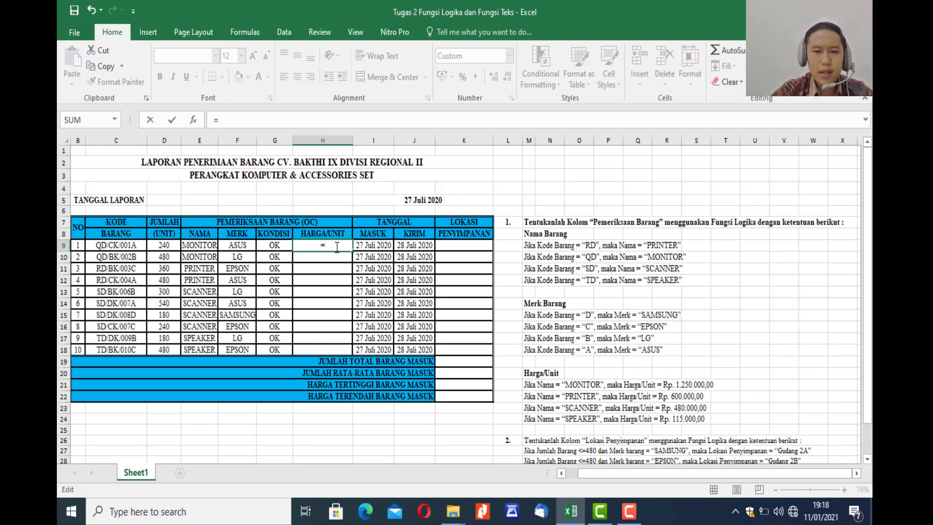
text(I)
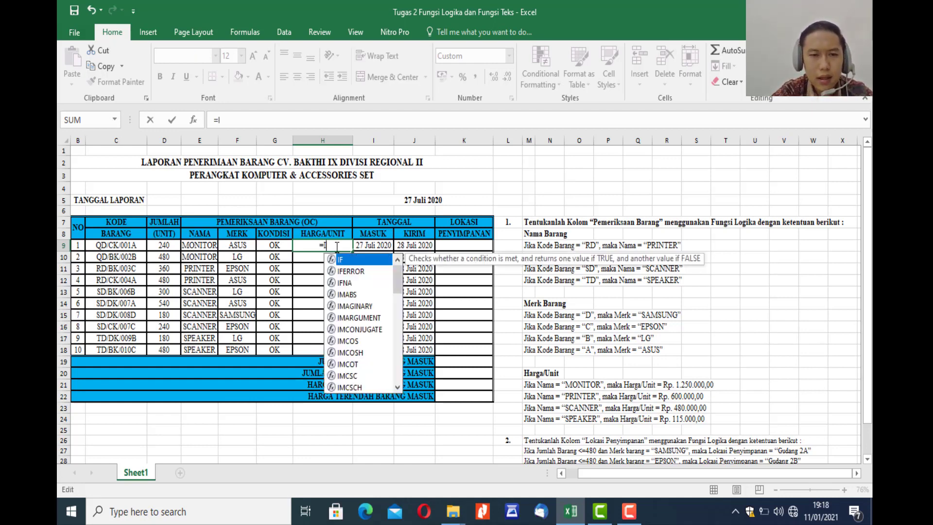
text(F()
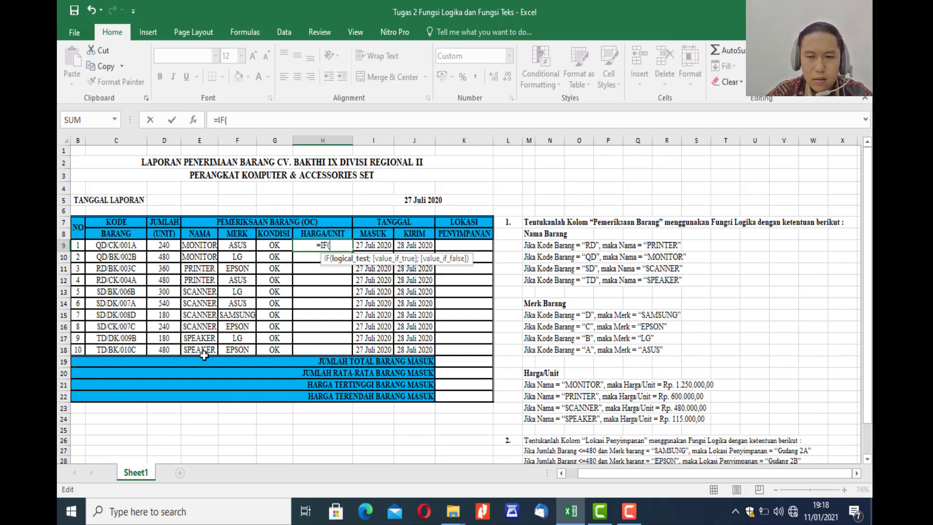
click(194, 248)
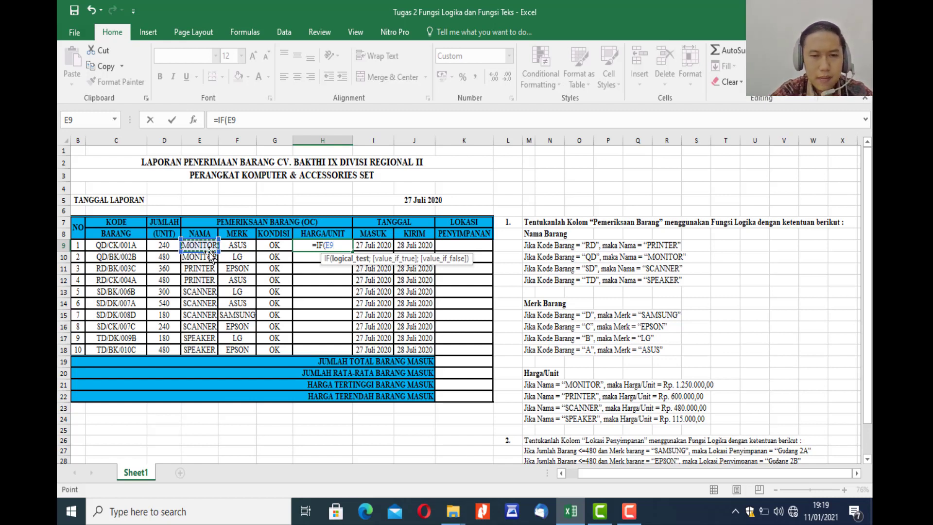
text(=)
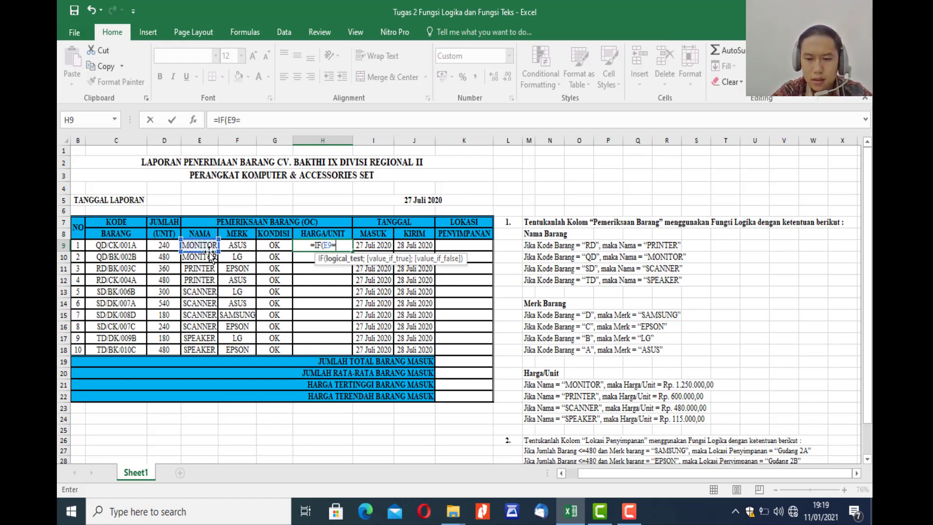
text(")
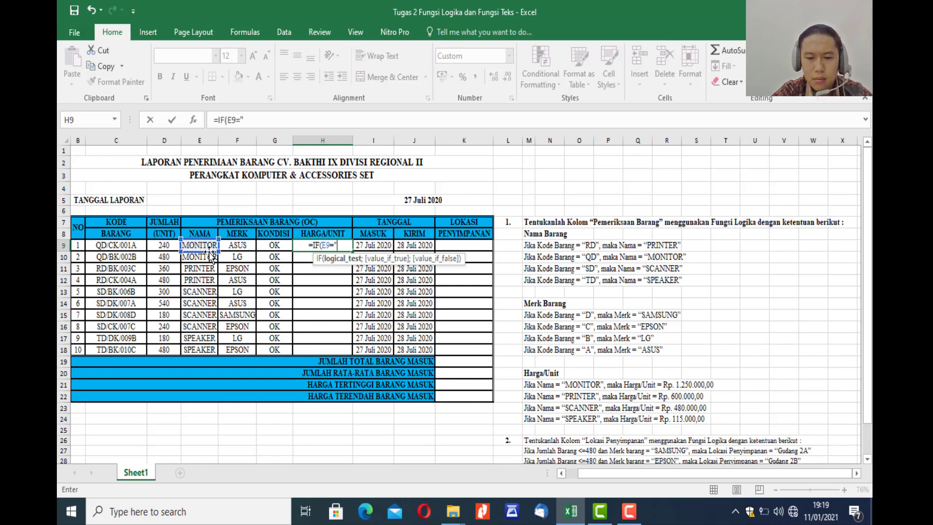
text(MONIT)
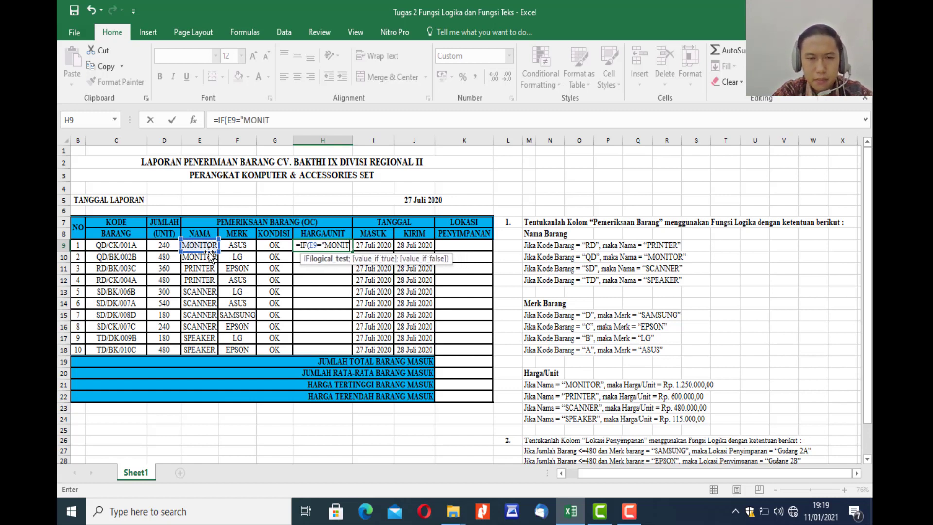
text(OR")
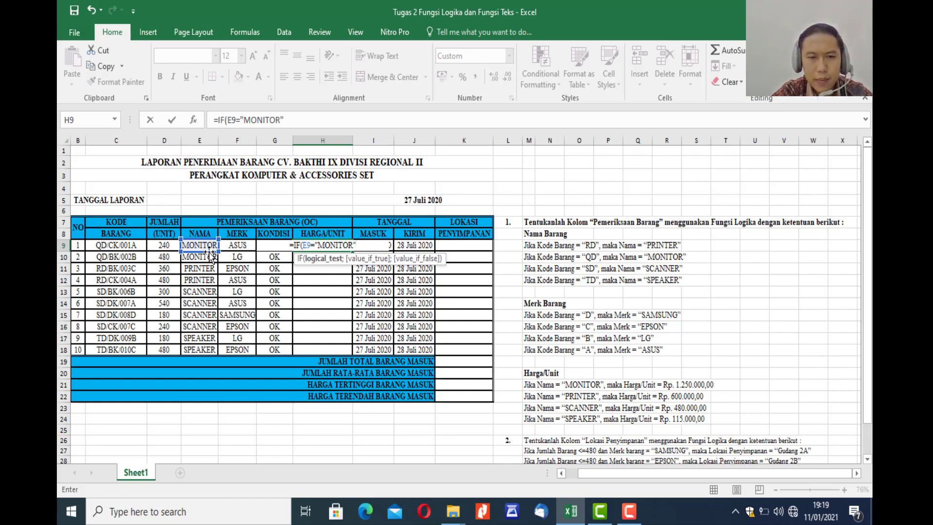
Set 1250000 as the value if true for the MONITOR test in H9, ending with the separator for the false value.
text(;)
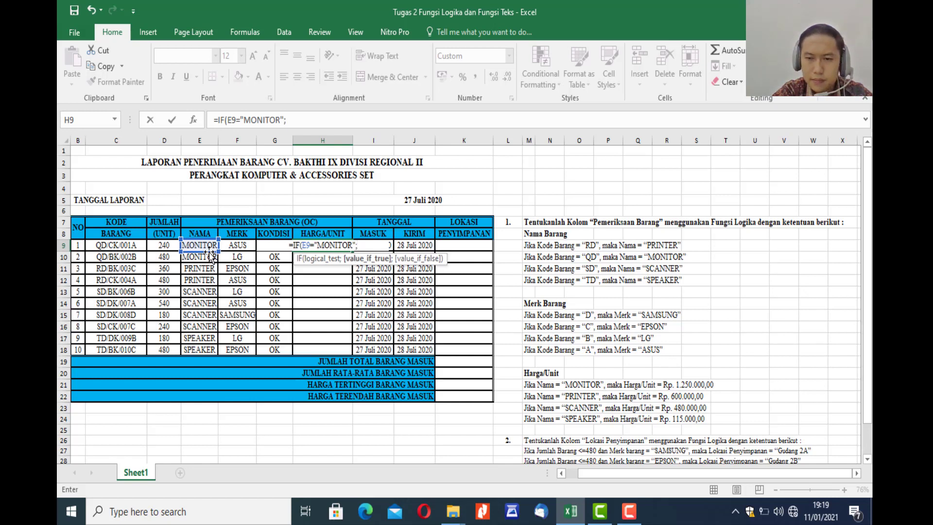
text(12)
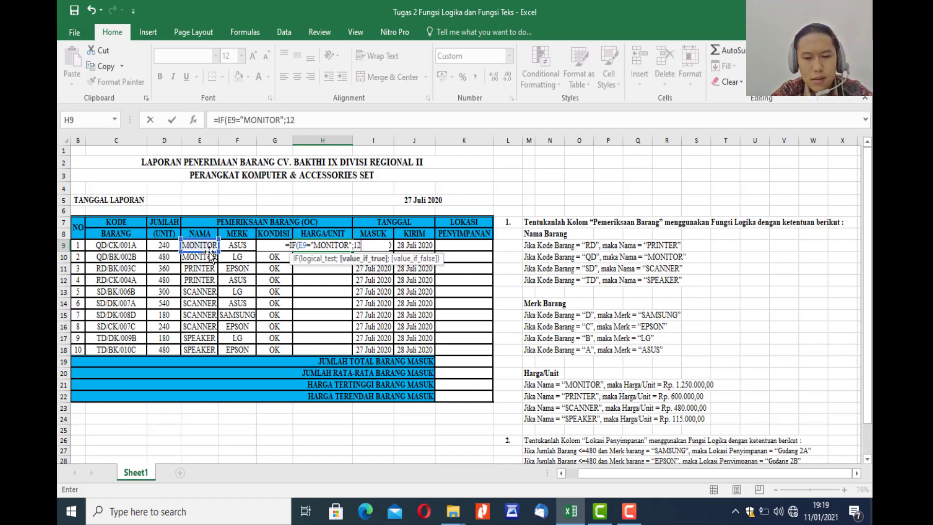
text(500)
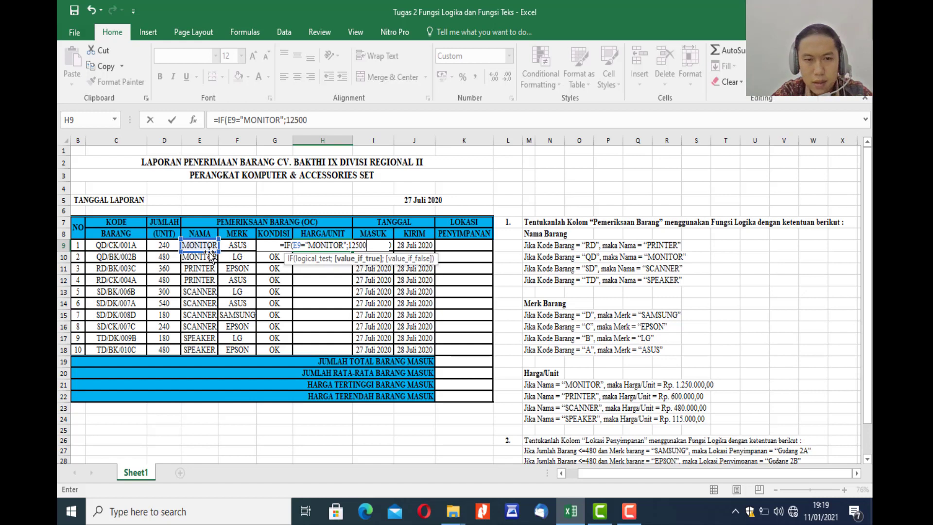
text(00)
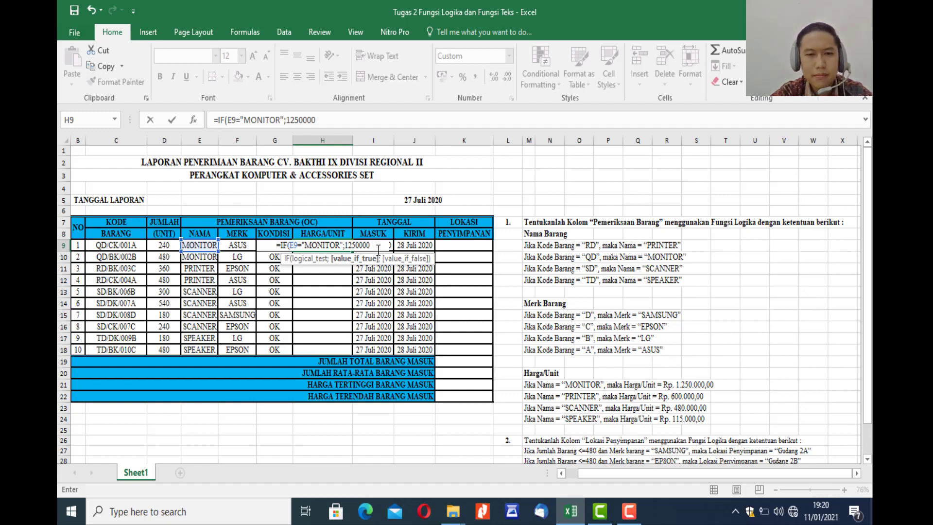
text(;)
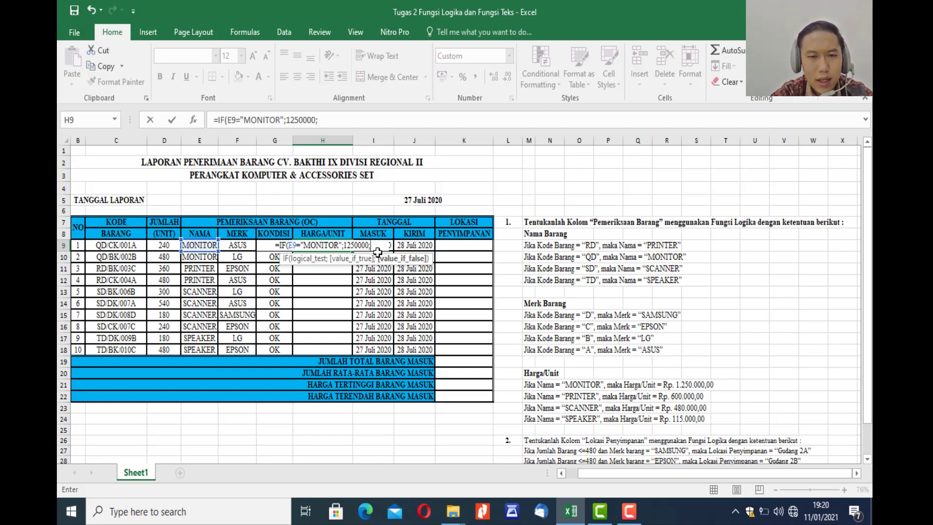
Nest a second IF in the H9 formula with the logical test E9="PRINTER".
text(IF()
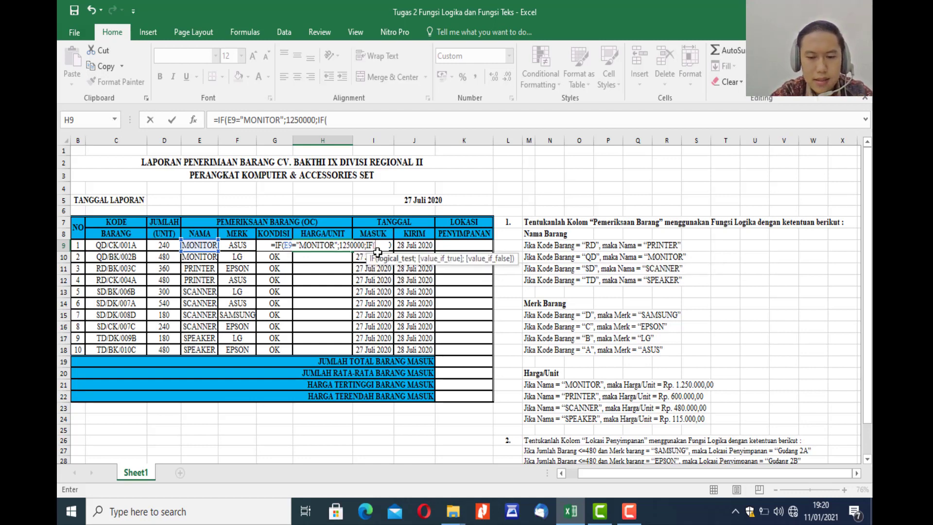
text(E9)
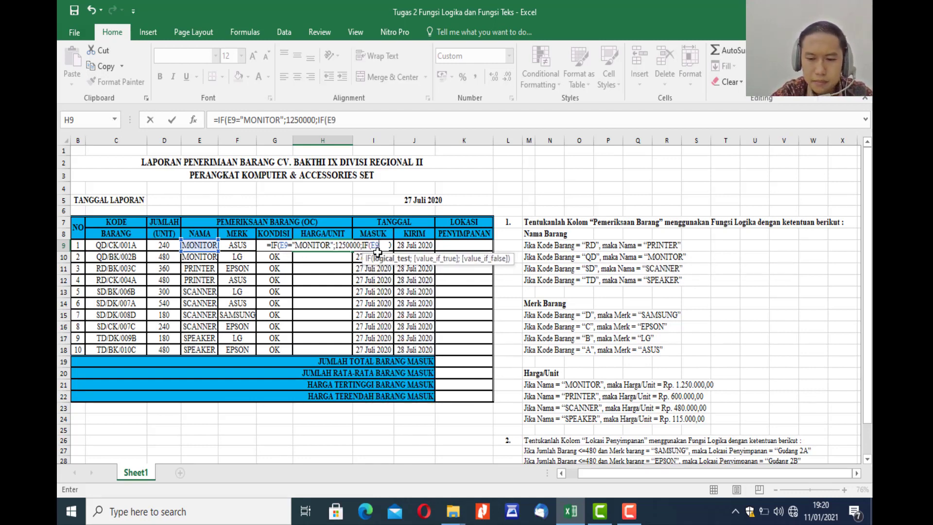
text(=")
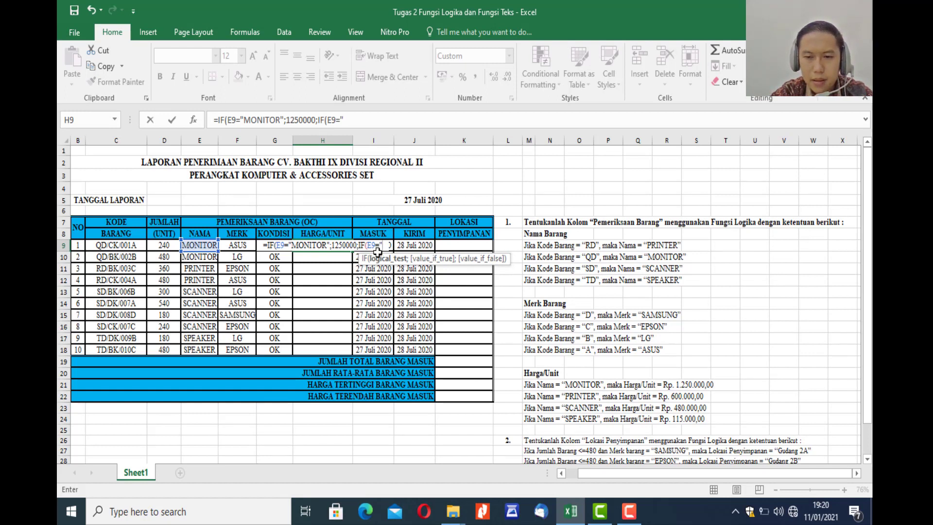
text(PRINTE)
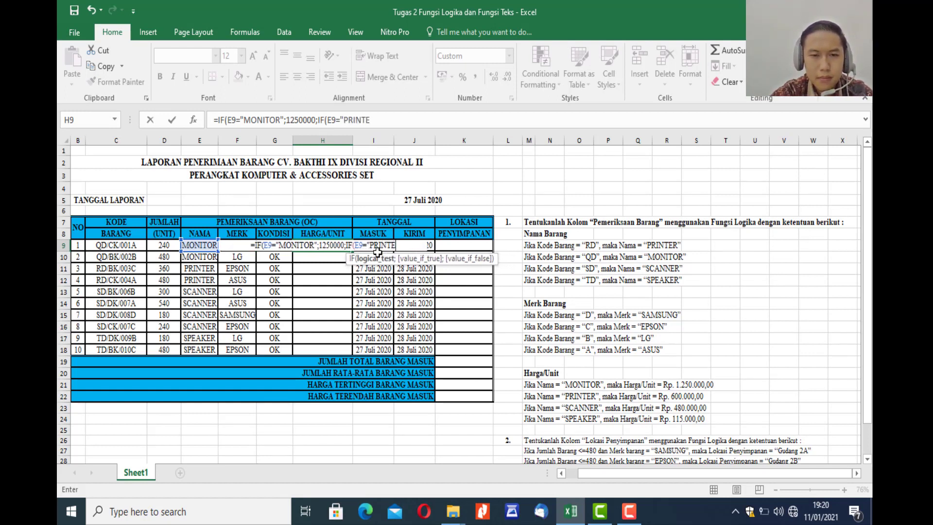
text(R")
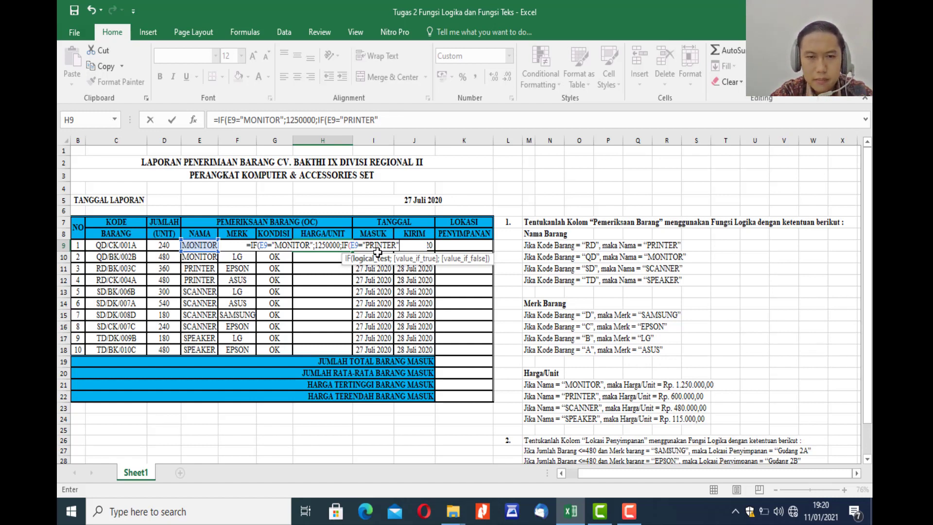
Set 600000 as the value if true for the PRINTER test in H9, ending with the separator for the false value.
text(;)
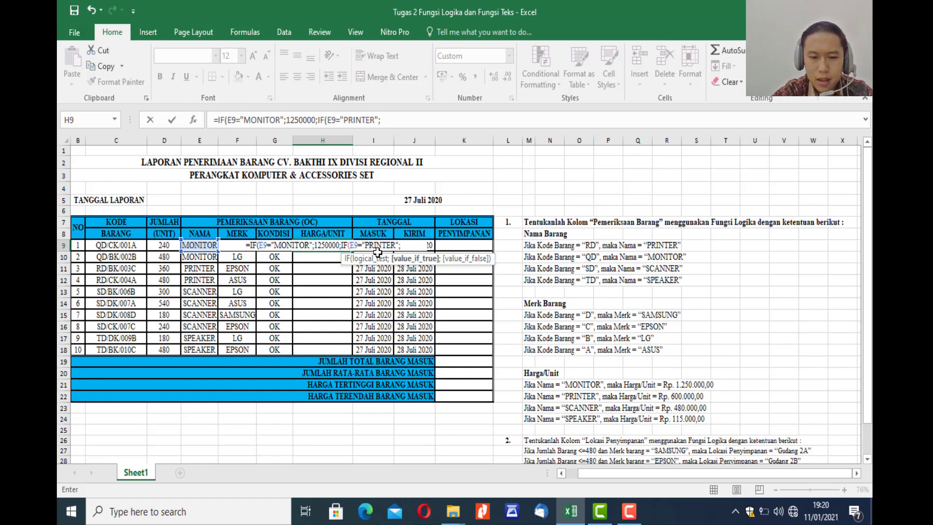
text(600000)
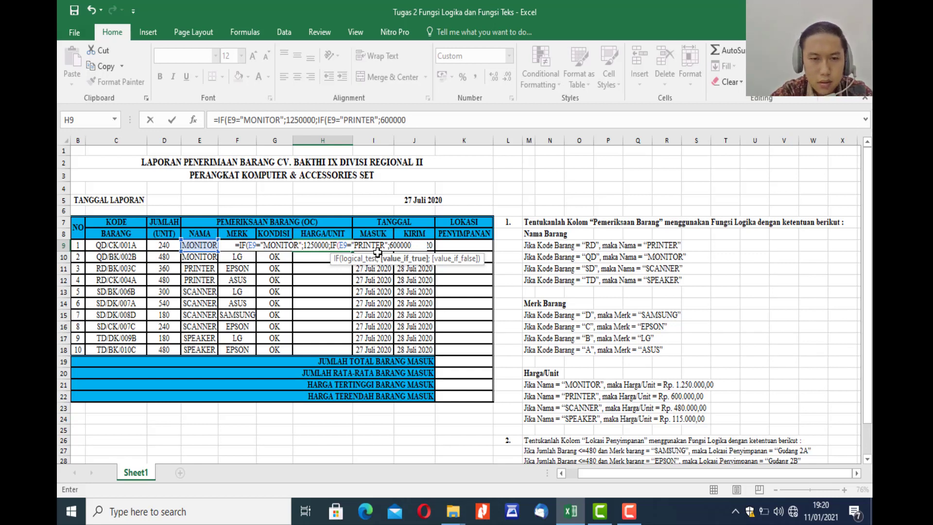
text(;)
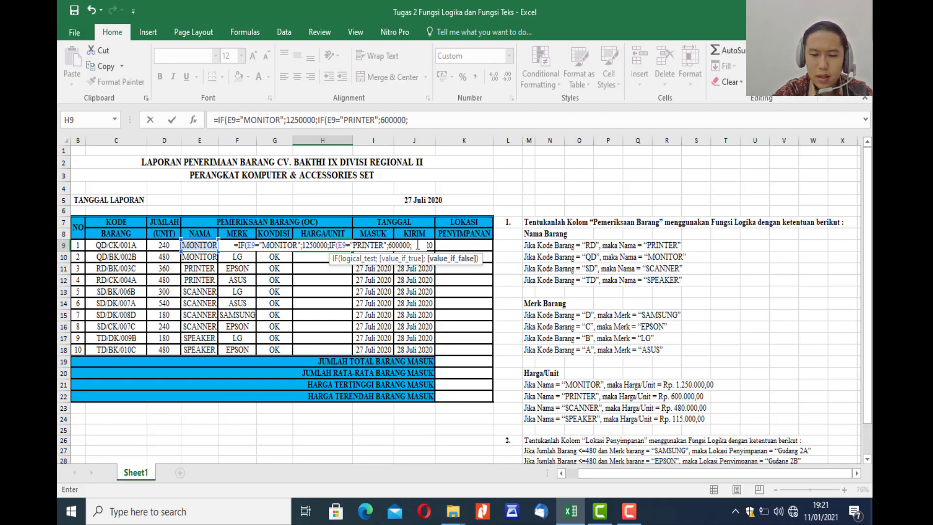
Nest a third IF in the H9 formula with the logical test E9="SCANNER".
text(IF()
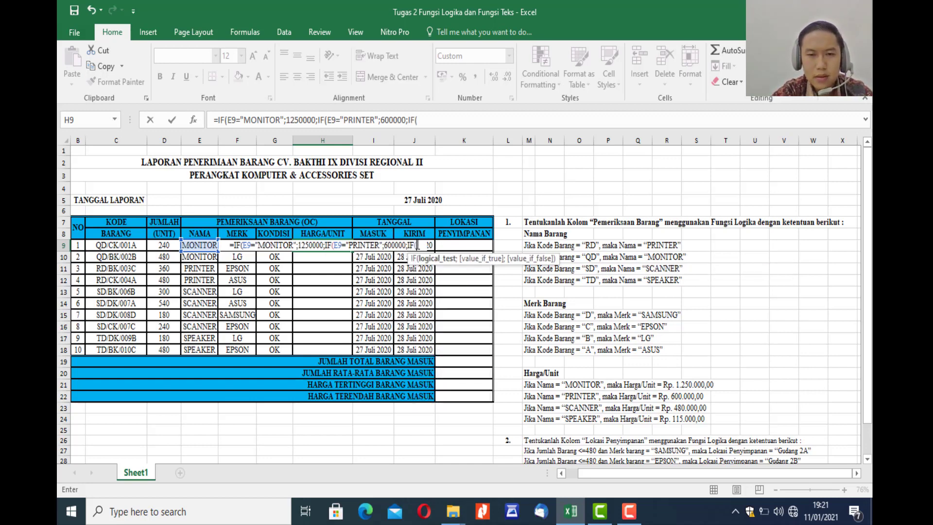
text(E9)
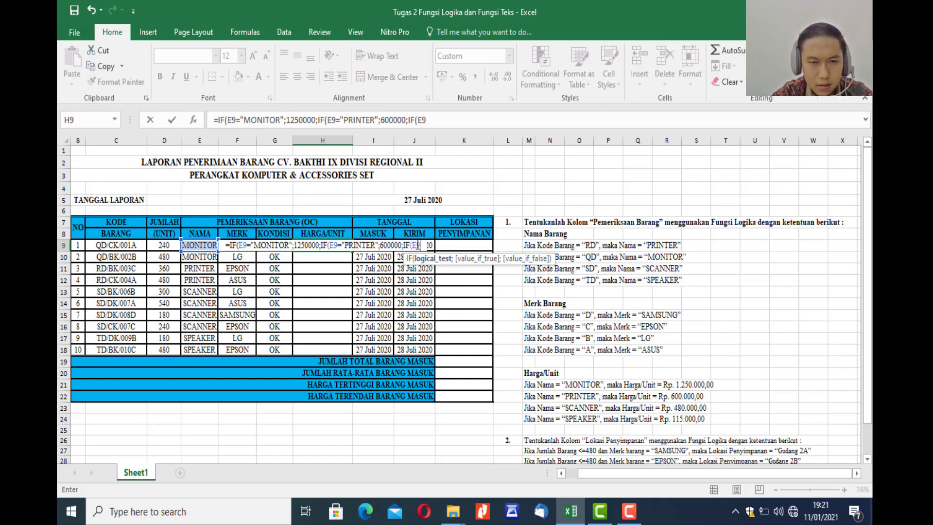
text(=")
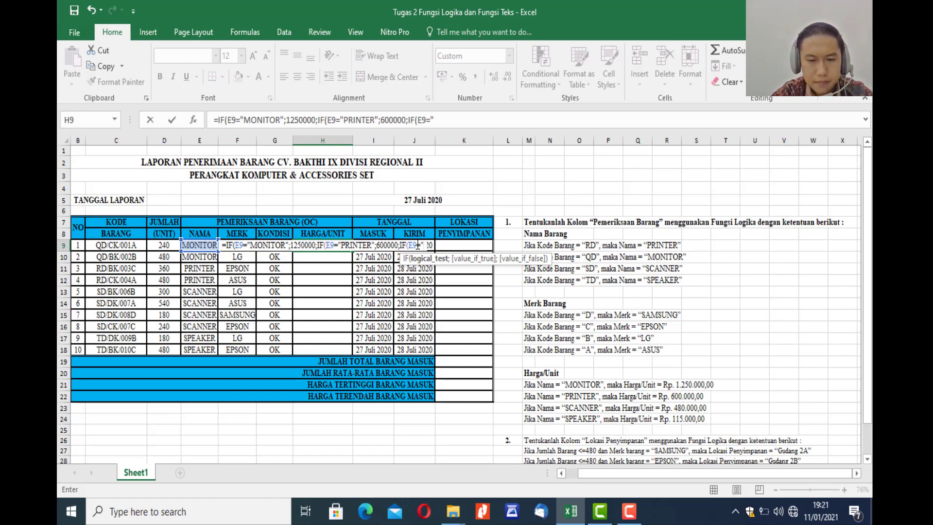
text(SA)
key(BackSpace)
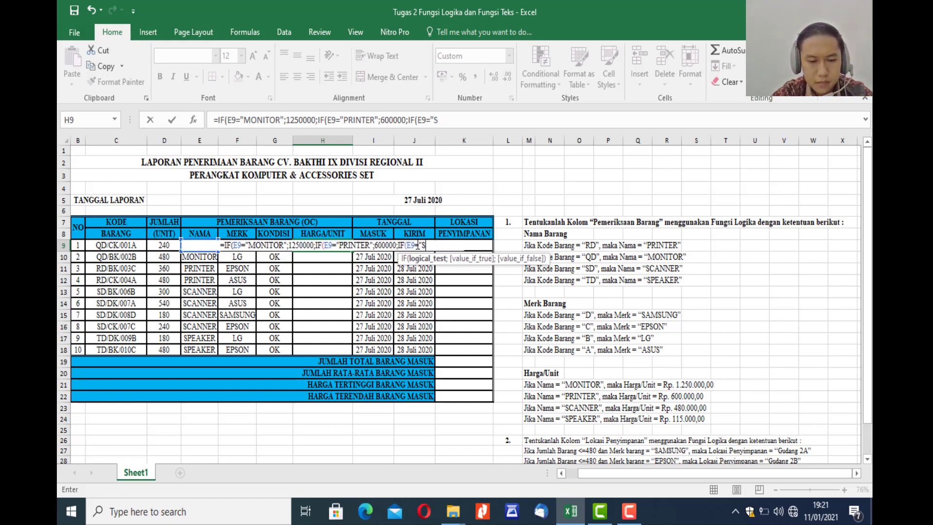
text(CANNER)
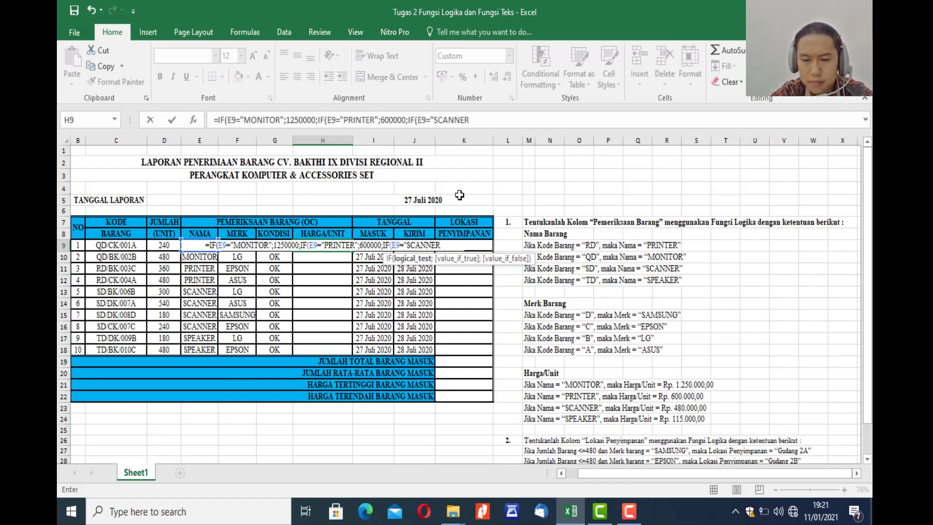
text(")
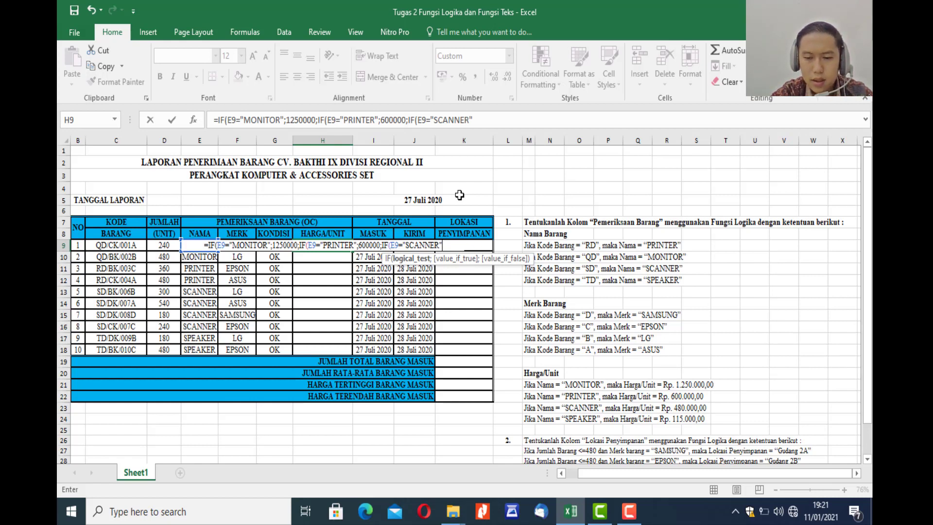
Set 480000 as the value if true for the SCANNER test in H9, ending with the separator for the false value.
text(;48)
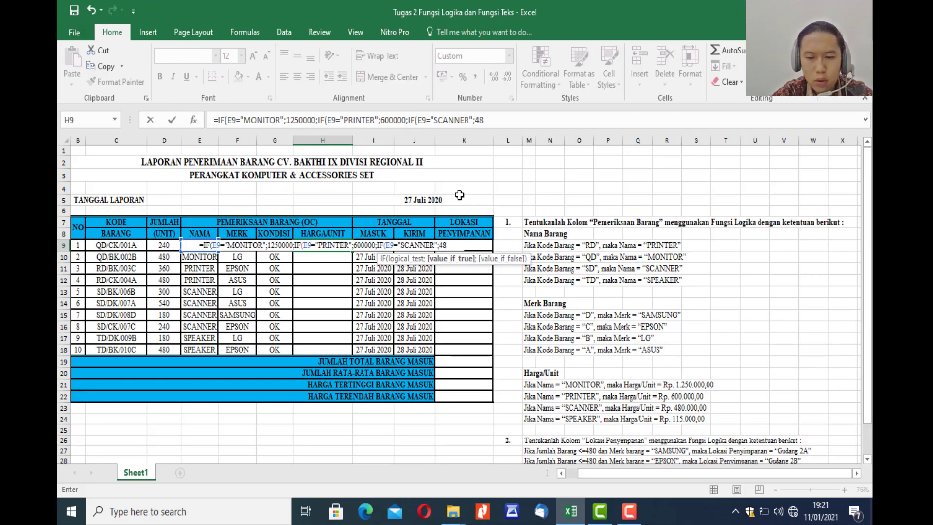
text(0000)
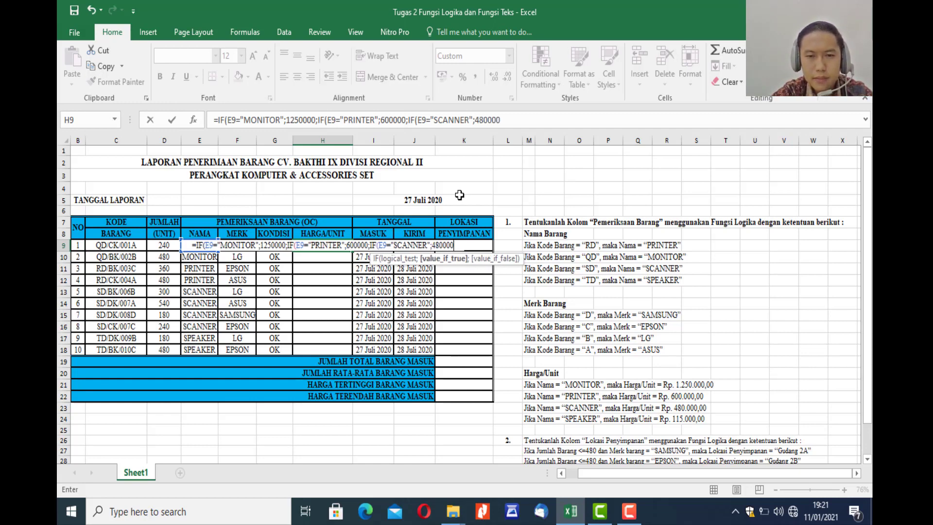
text(;)
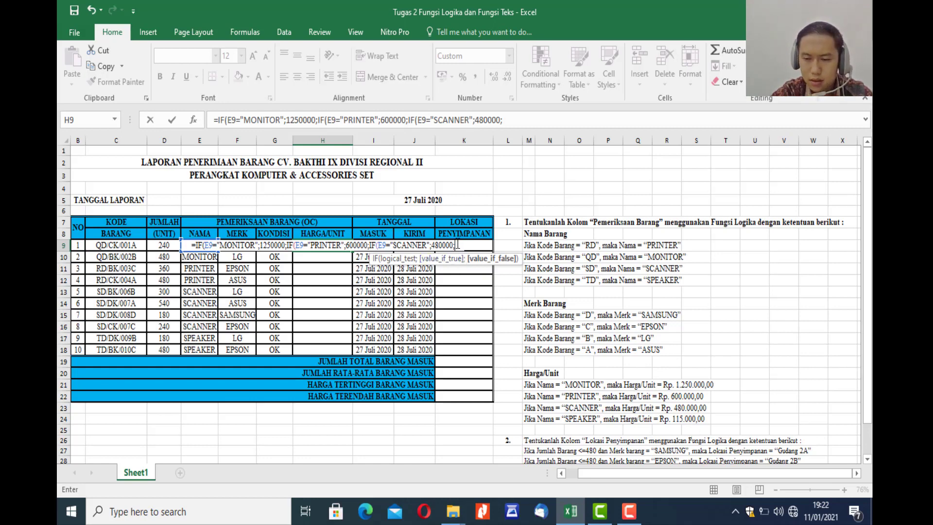
Set 115000 as the final false value in the H9 formula, close all three IF functions and commit the formula.
text(115)
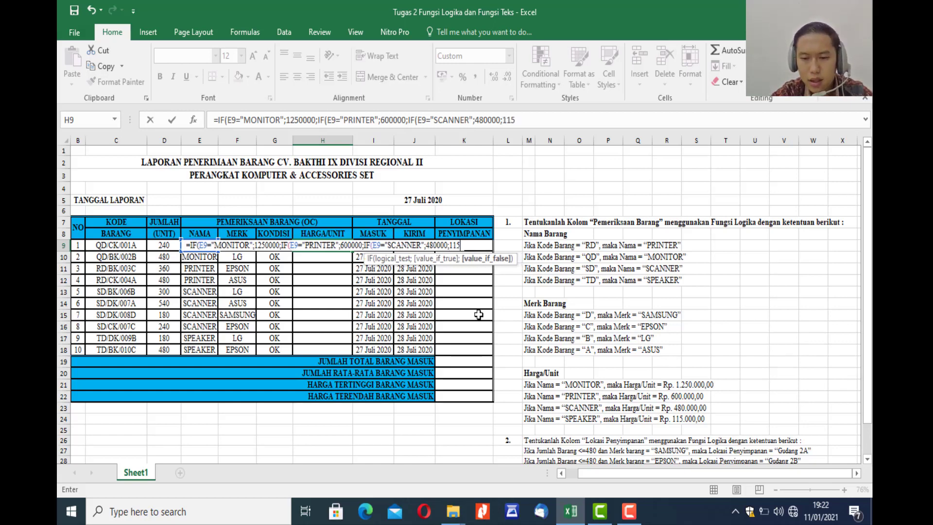
text(000)
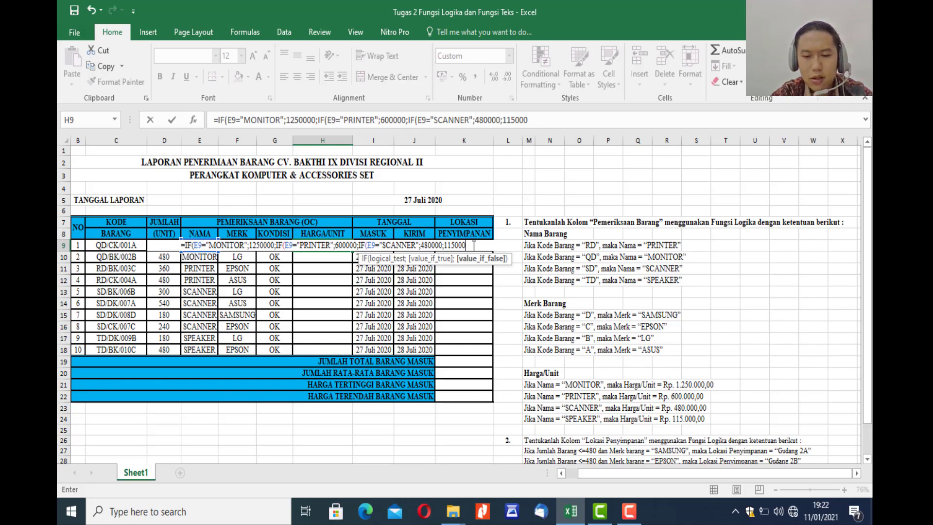
text())))
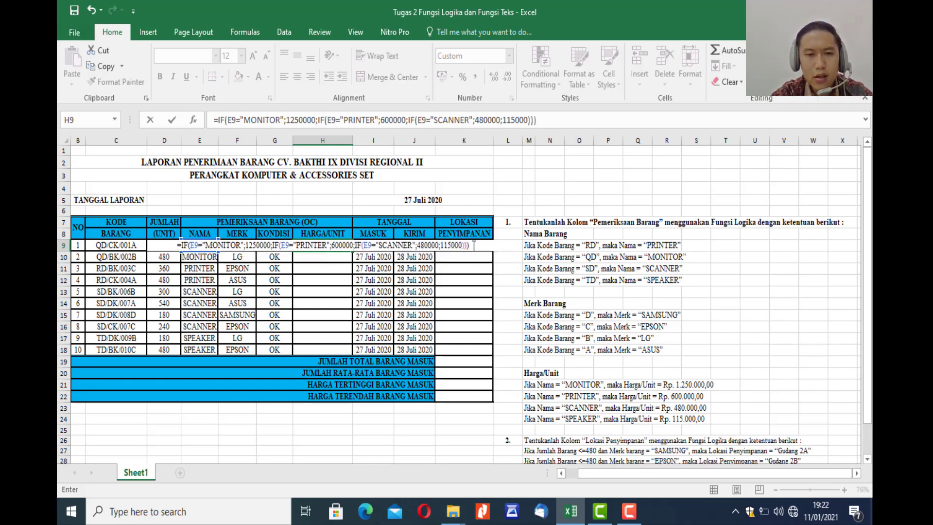
key(Return)
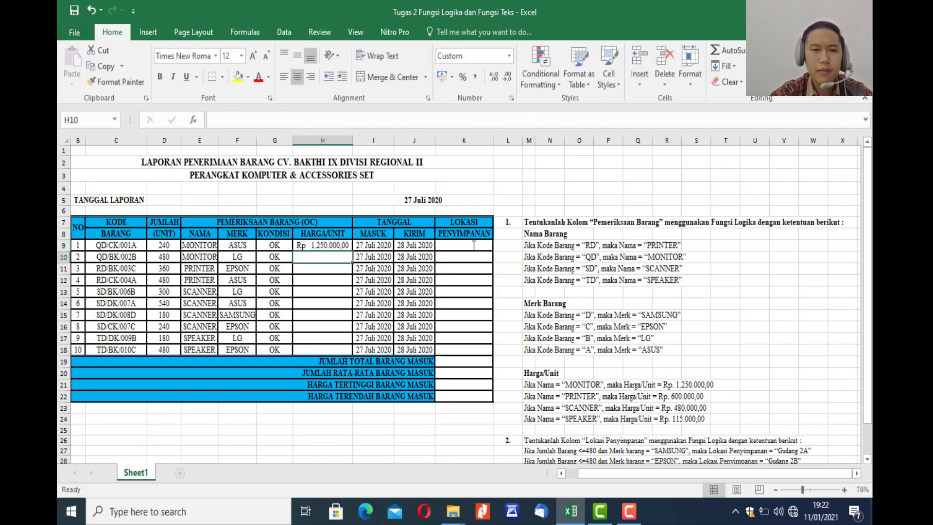
Check the H9 price against the item name in E9 and the Harga/Unit rules listed beside the table.
click(316, 248)
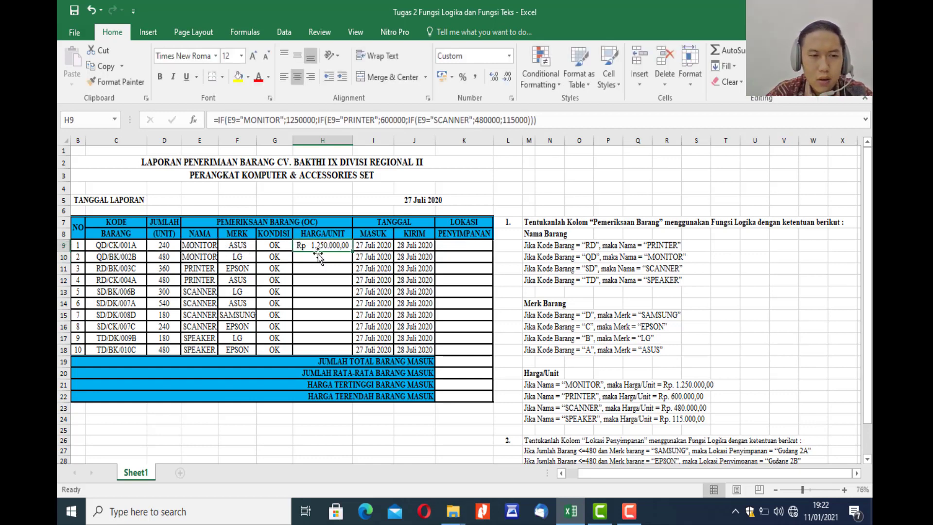
click(203, 248)
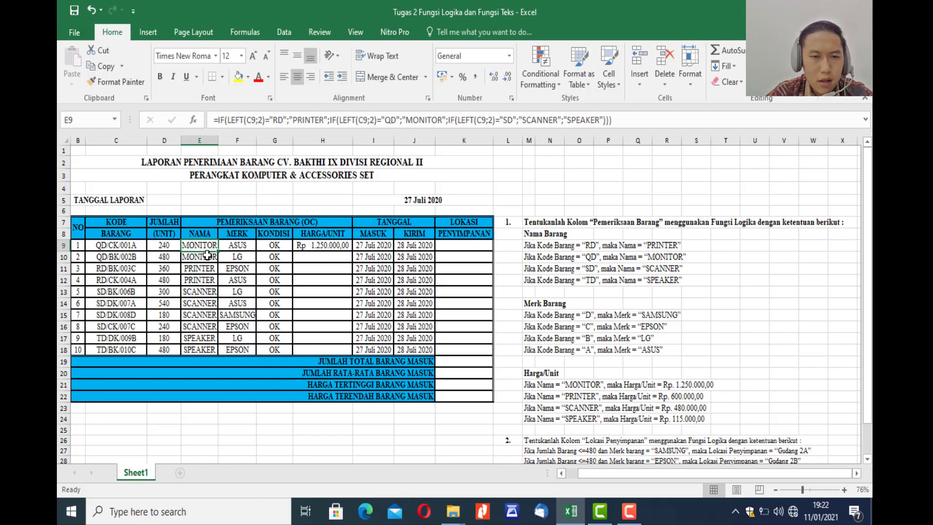
click(322, 248)
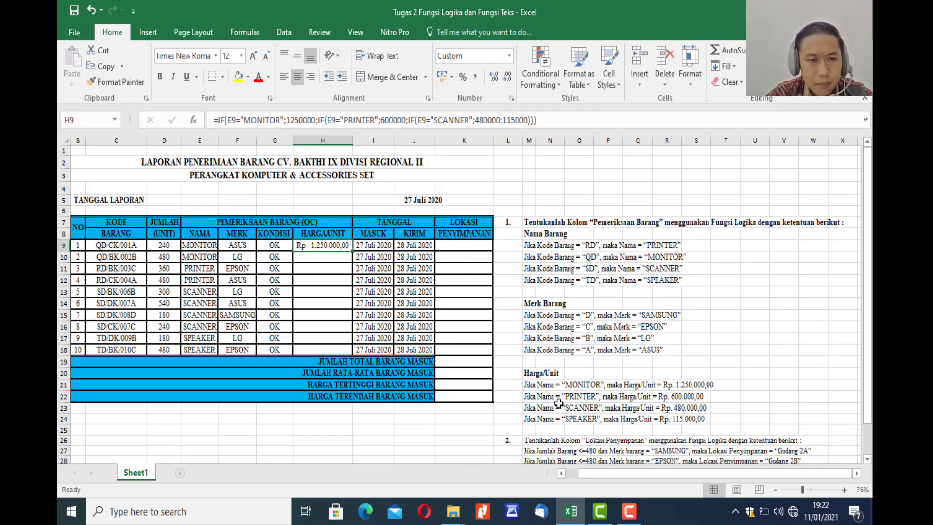
click(194, 255)
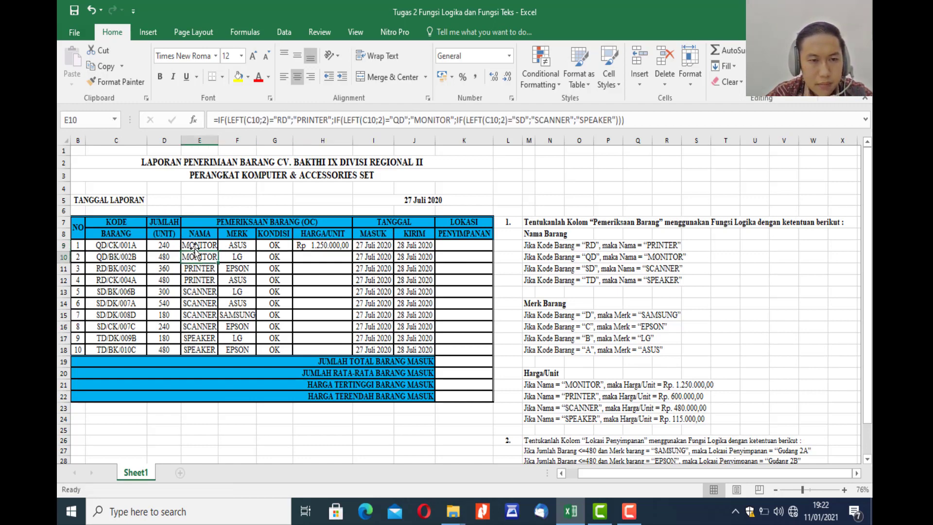
click(588, 386)
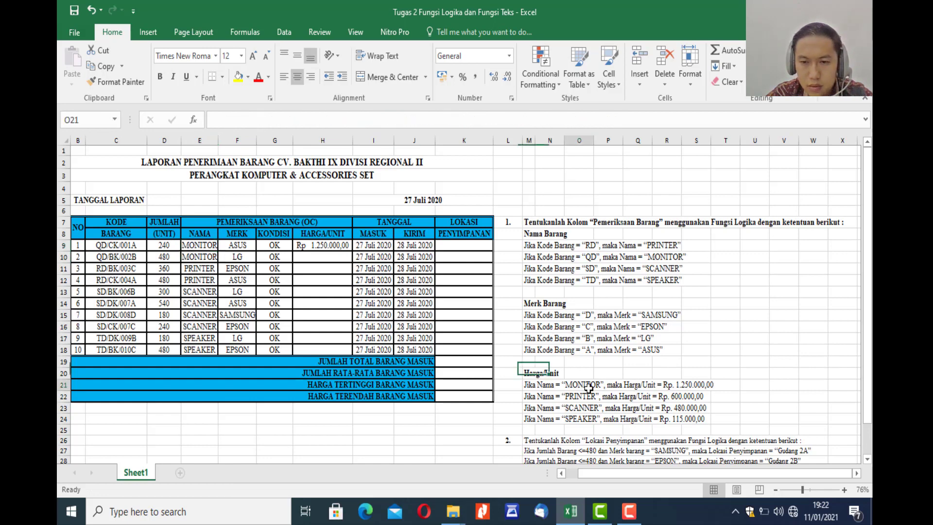
click(688, 385)
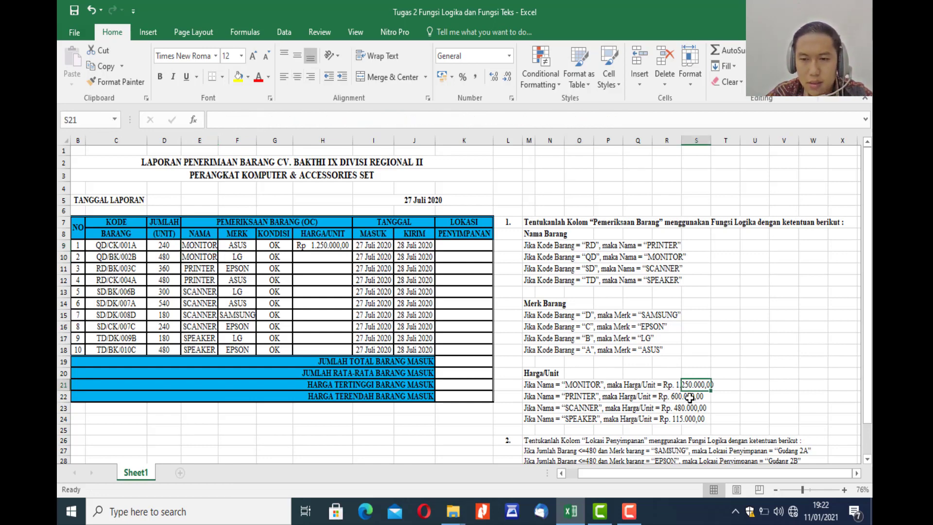
click(679, 387)
click(679, 409)
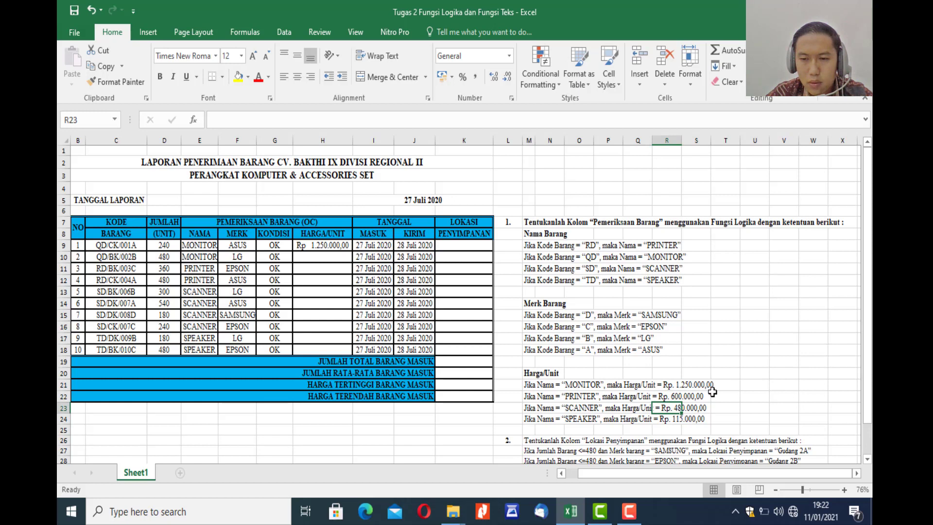
Fill the HARGA/UNIT formula from H9 down to H18.
click(344, 246)
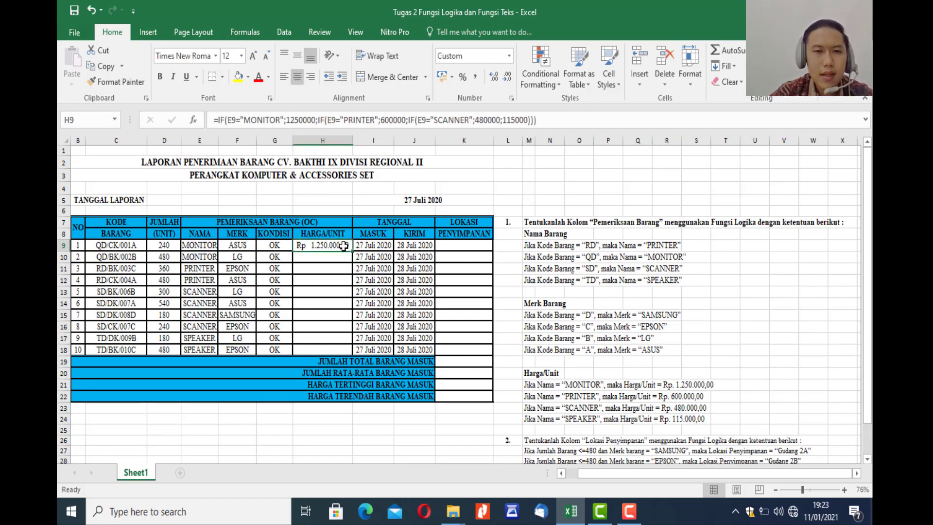
drag(353, 252, 346, 356)
click(407, 294)
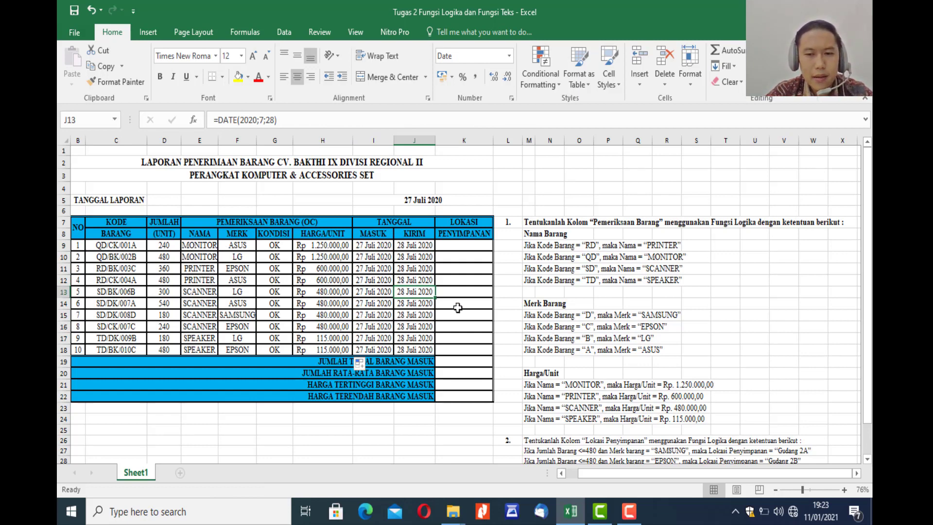
Start an IF formula in K9, the first LOKASI PENYIMPANAN cell, following the storage location rules beside the table.
scroll(553, 302, down, 1)
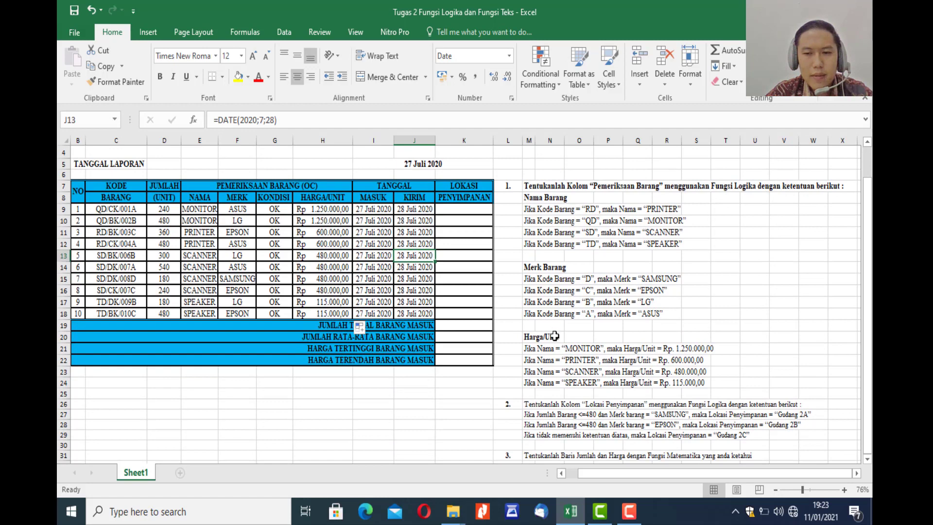
scroll(555, 350, down, 1)
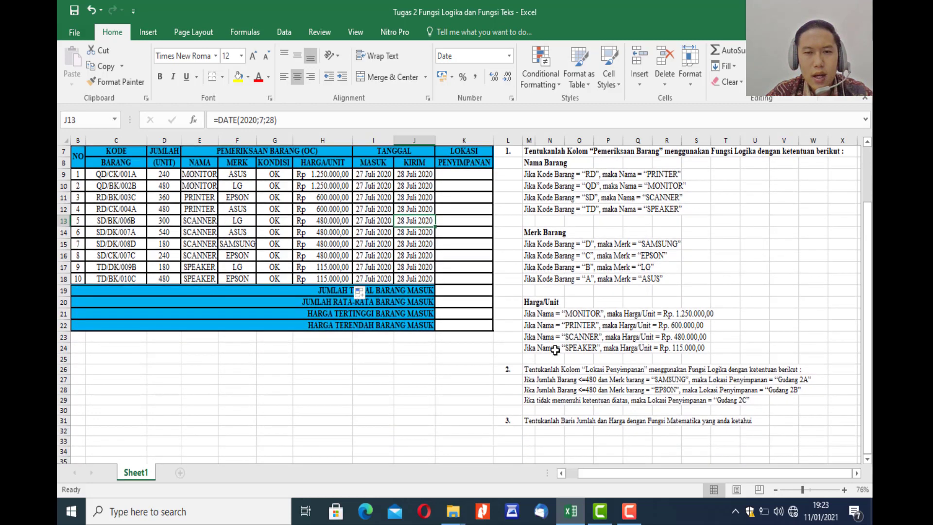
scroll(554, 350, up, 1)
drag(870, 291, 869, 292)
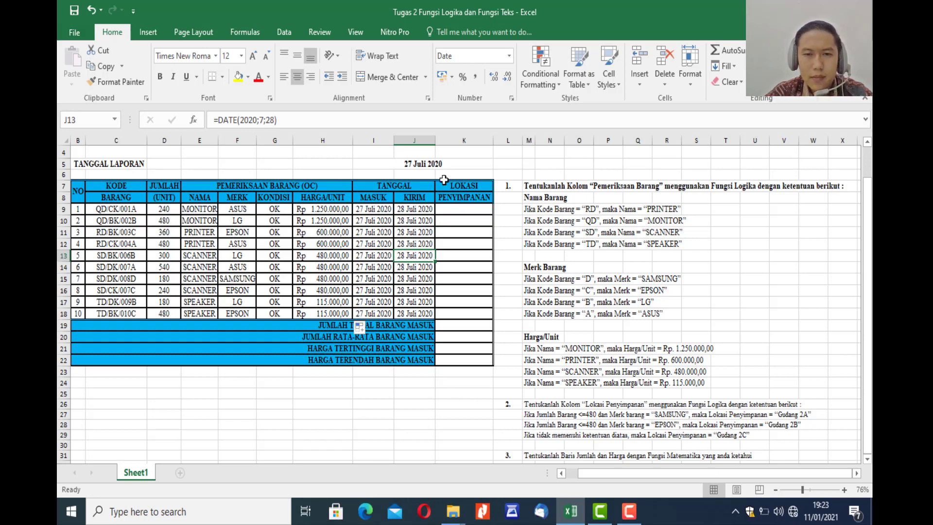
click(446, 209)
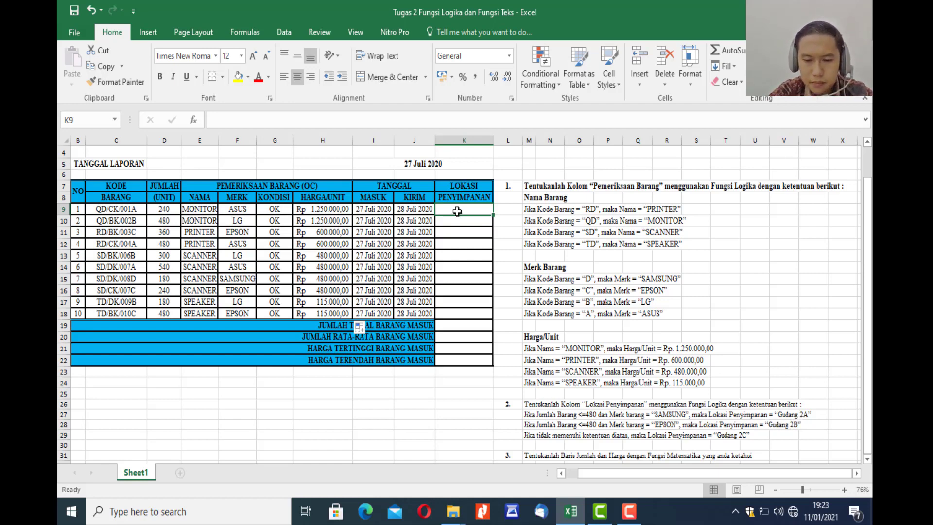
text(=)
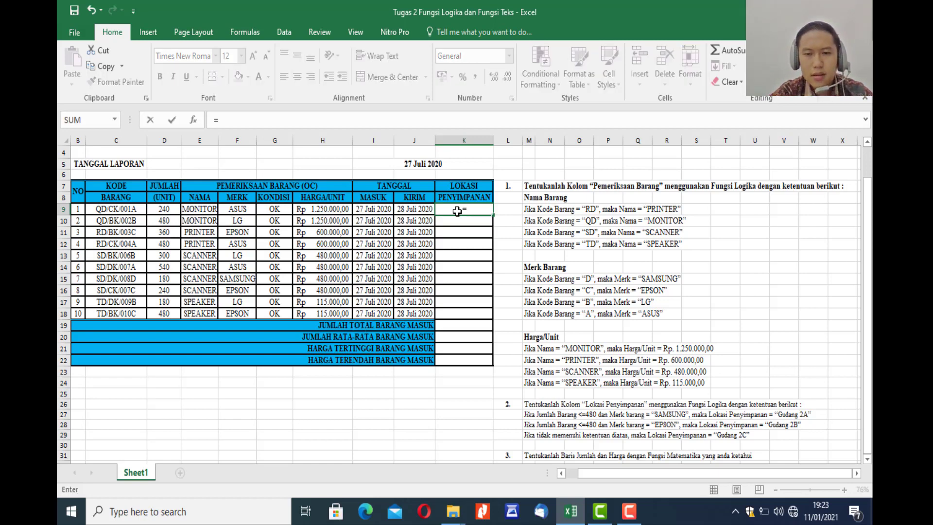
text(i)
key(BackSpace)
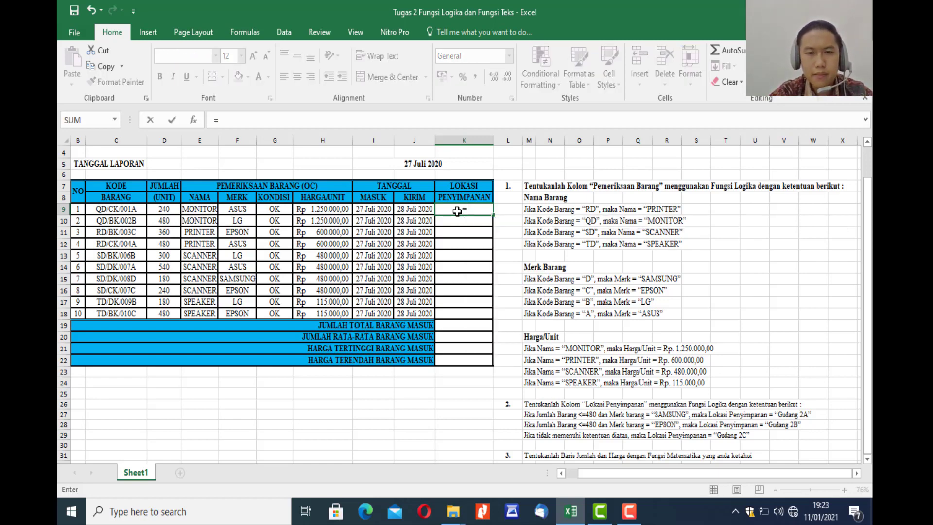
text(IF)
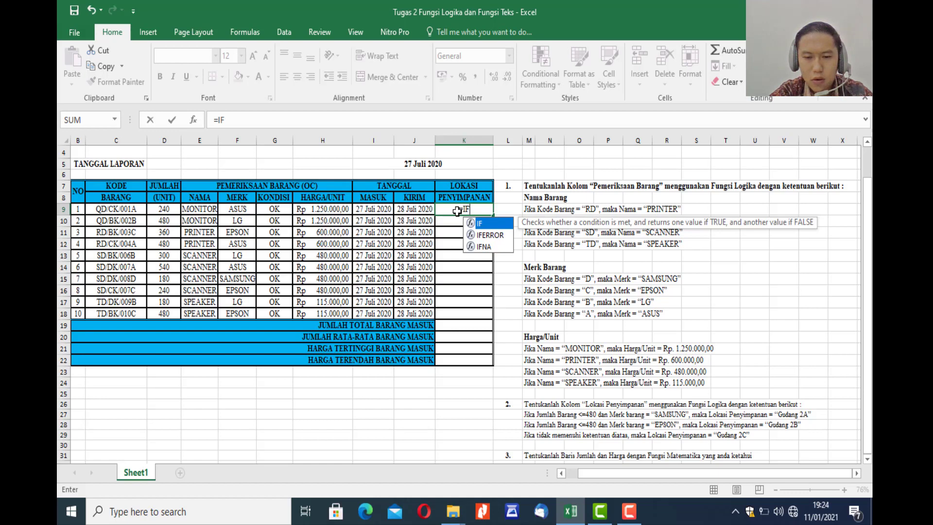
text(()
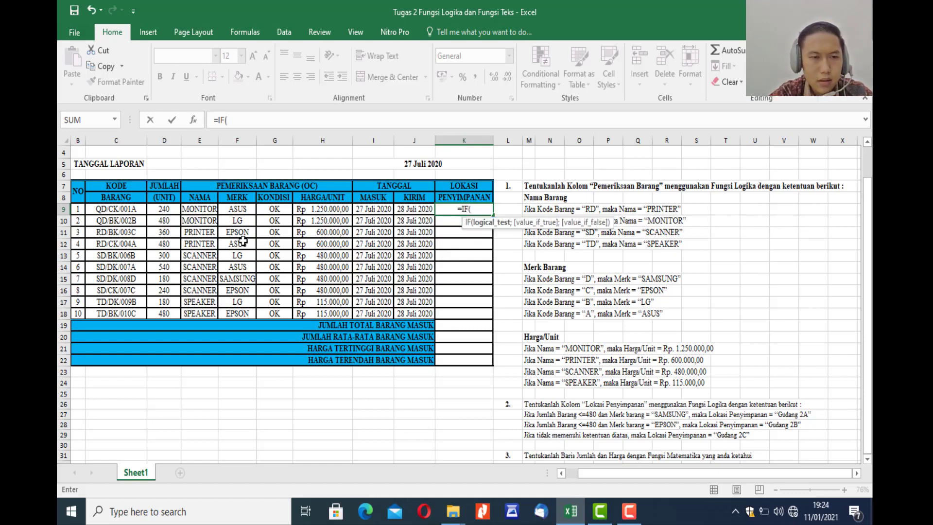
Enter D9<=480 as the logical test of the K9 formula, keeping the formula open for editing.
click(169, 210)
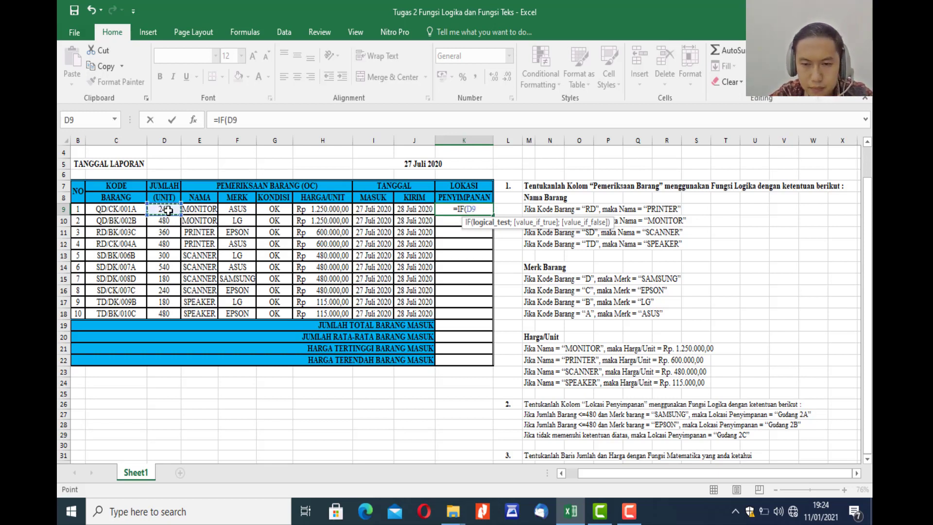
text(<)
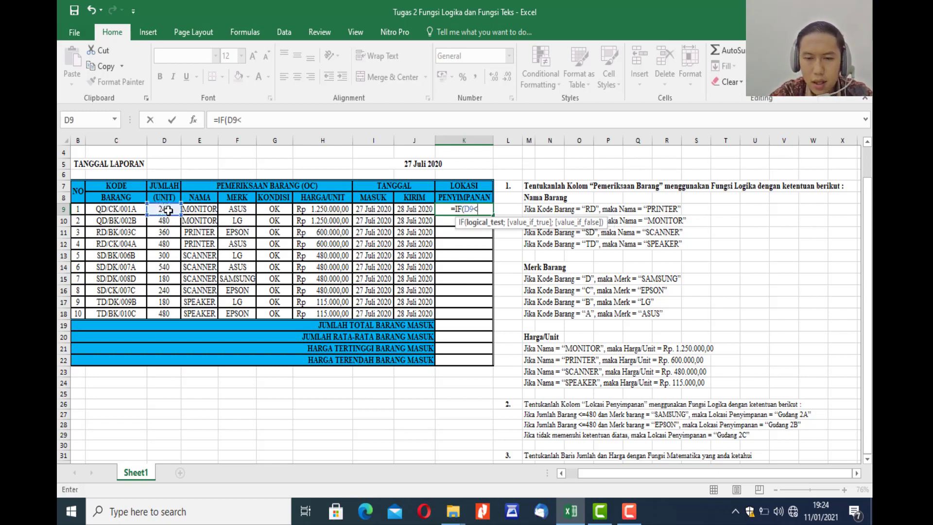
text(=)
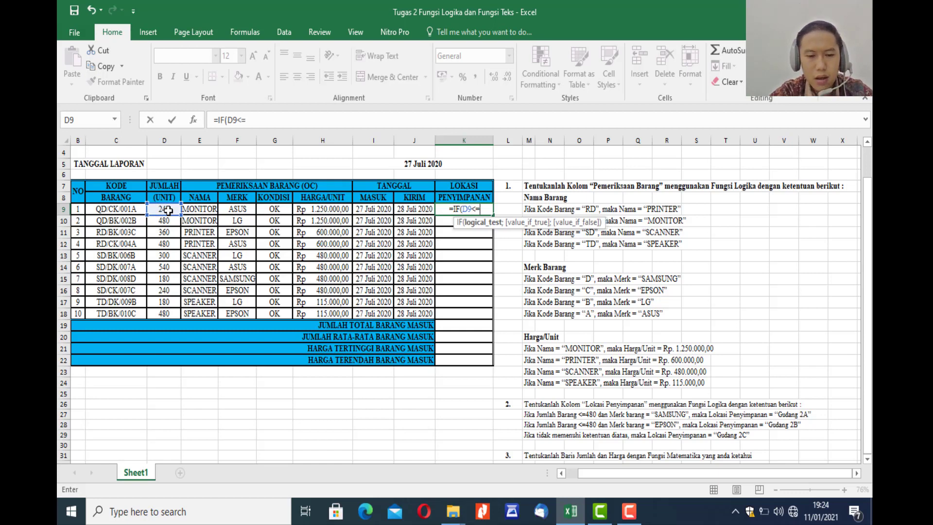
text(480)
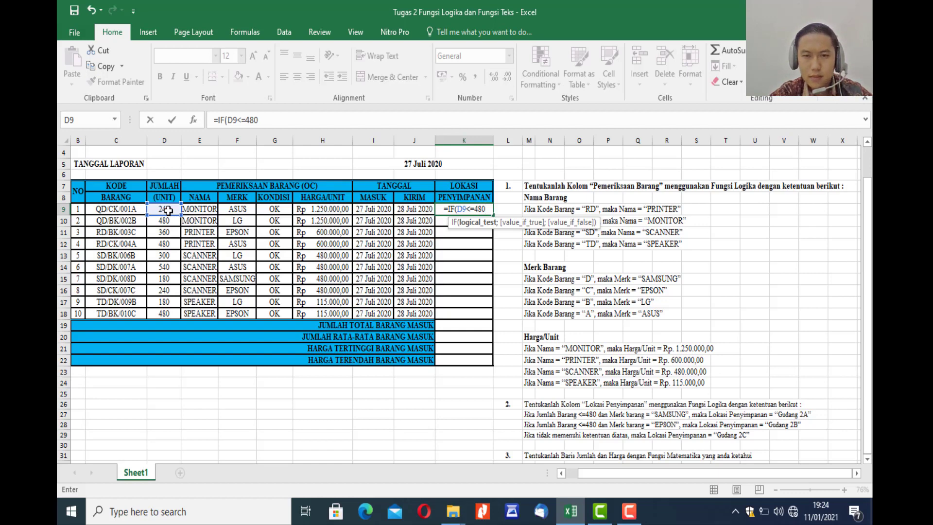
key(Return)
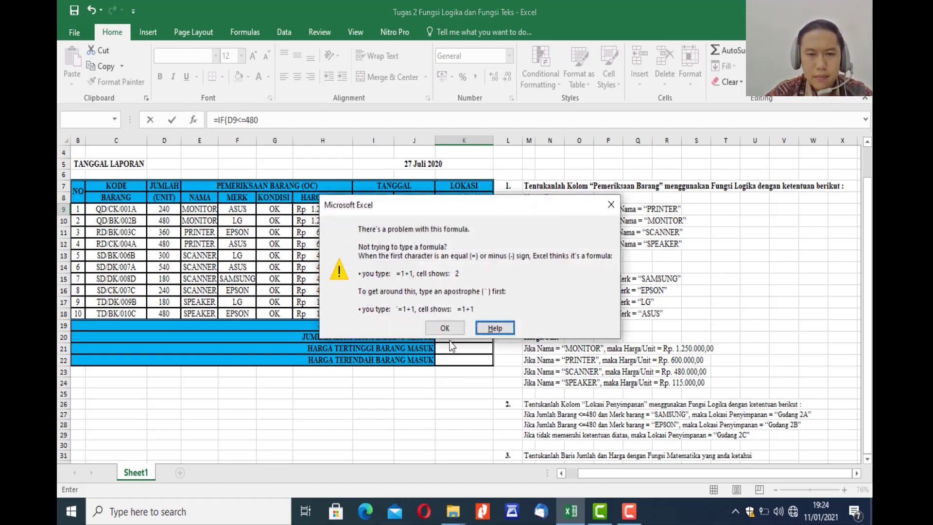
click(452, 328)
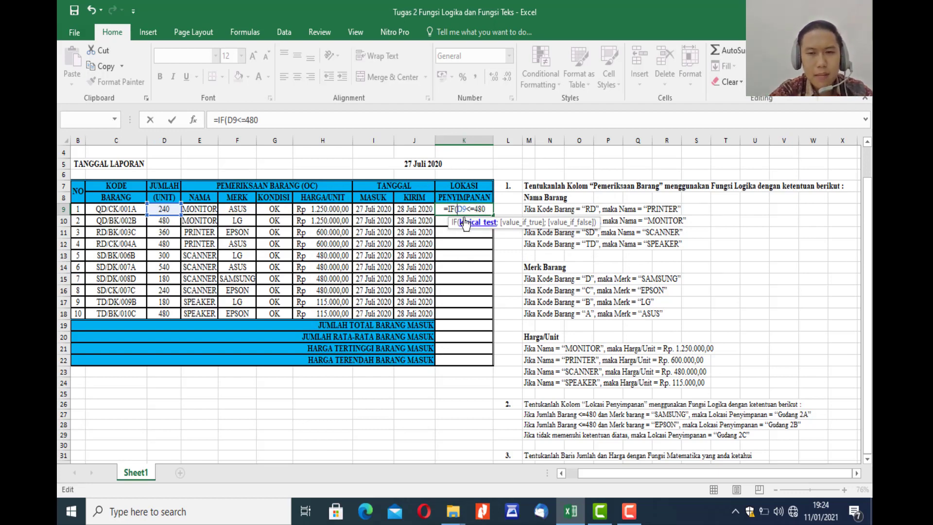
Insert an AND function before the D9<=480 condition in K9 and add the separator for its second condition.
text(AND)
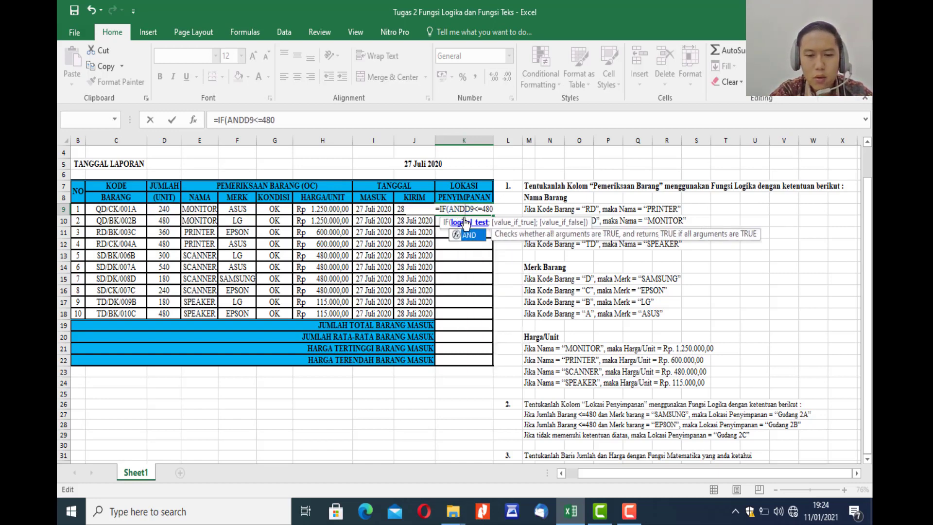
text(()
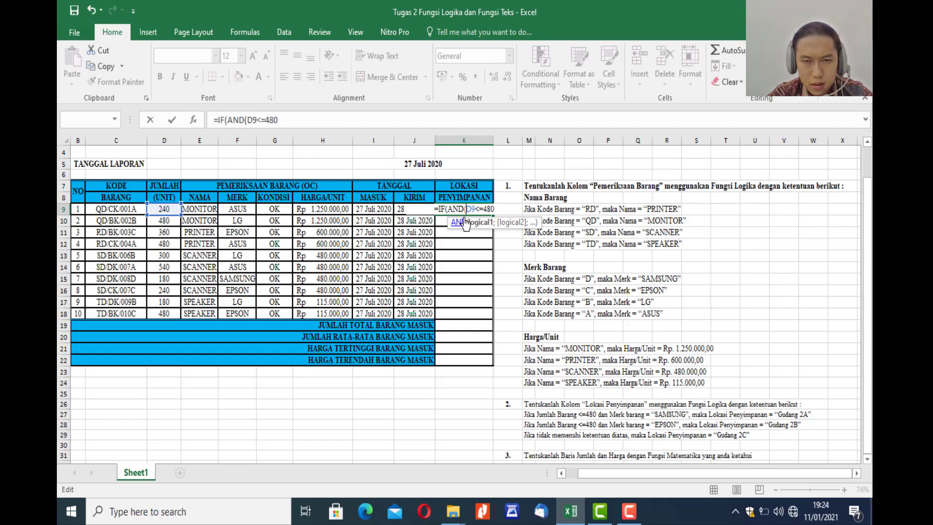
key(Right)
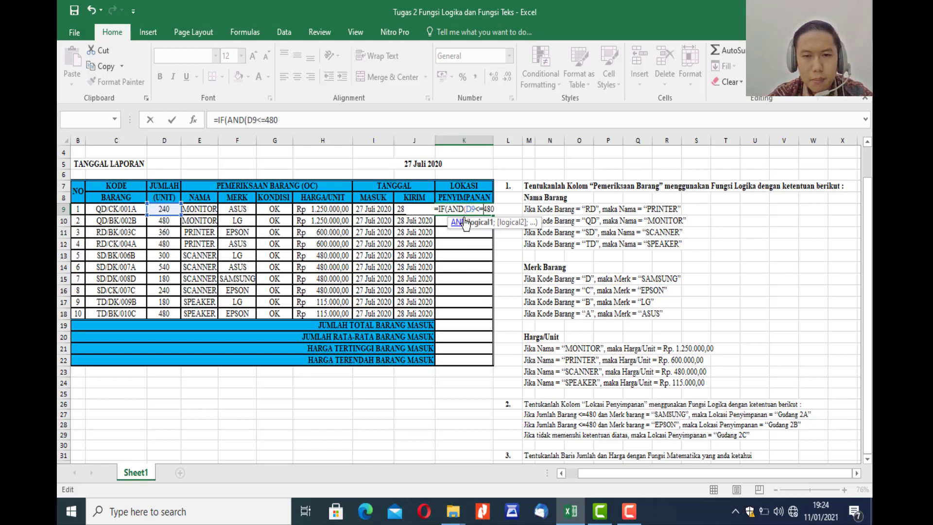
key(Right)
key(Right)
key(Right)
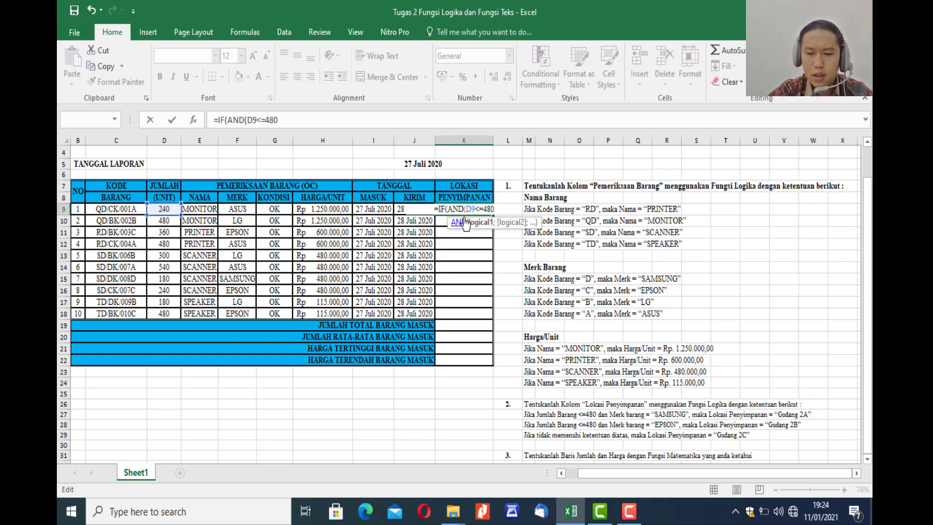
text(;)
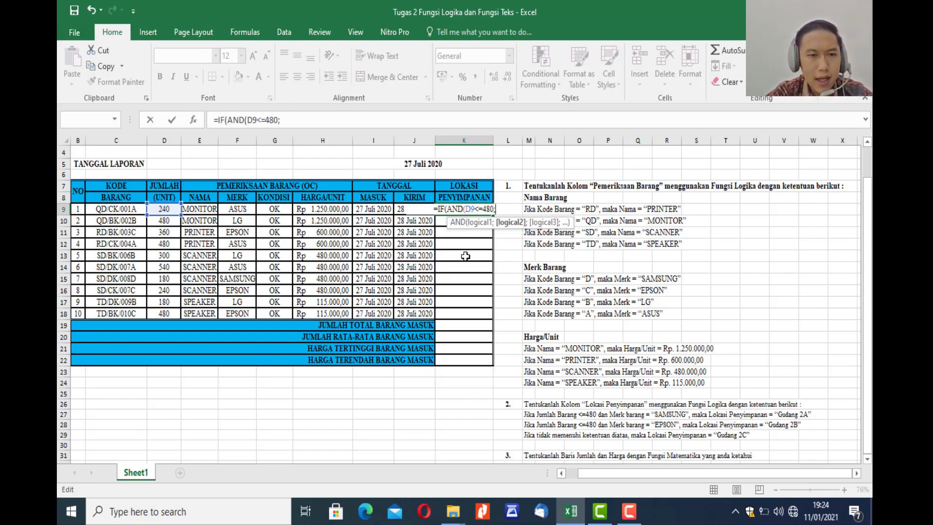
Add F9="SAMSUNG" as the second AND condition in the K9 formula and close the AND function.
click(243, 210)
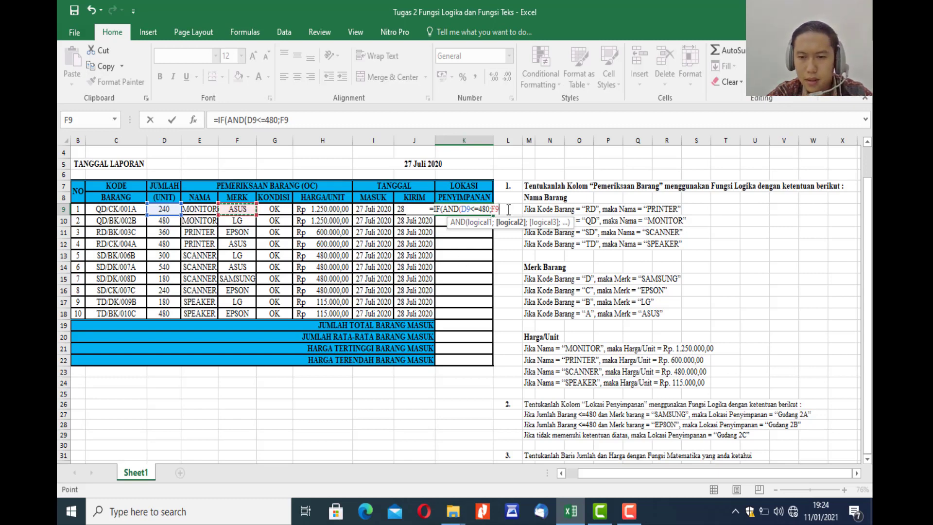
text(=)
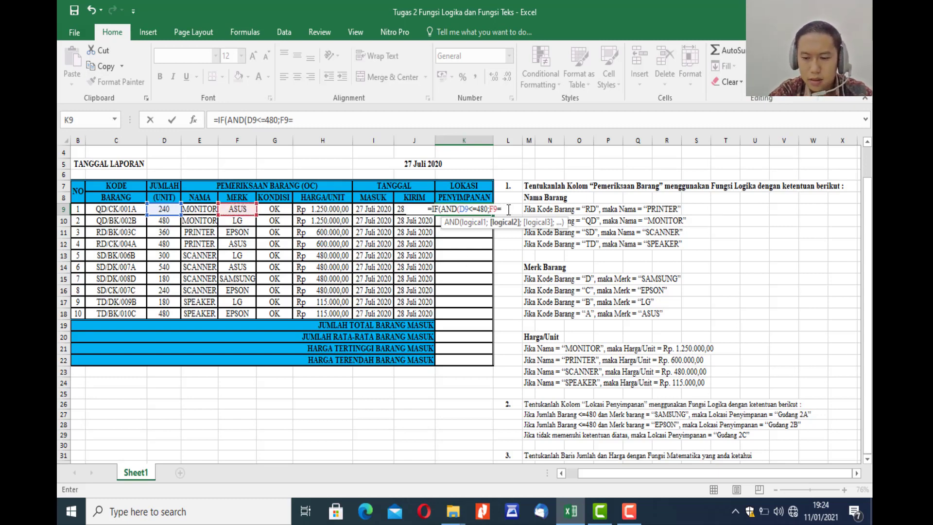
text(")
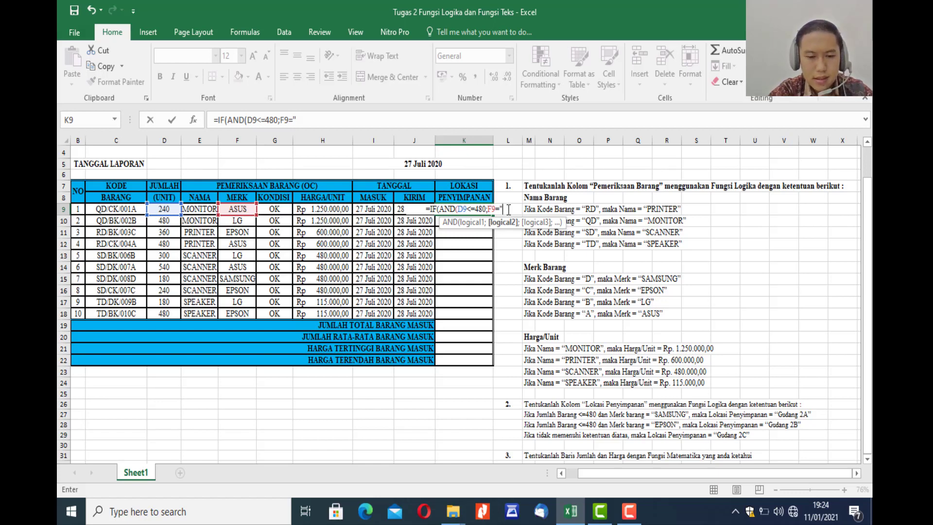
text(SAMSUNG)
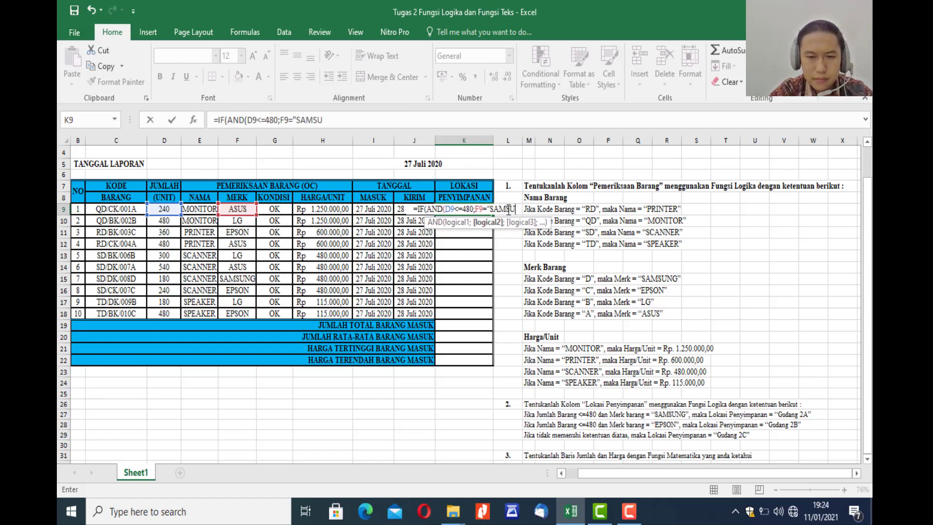
text(")
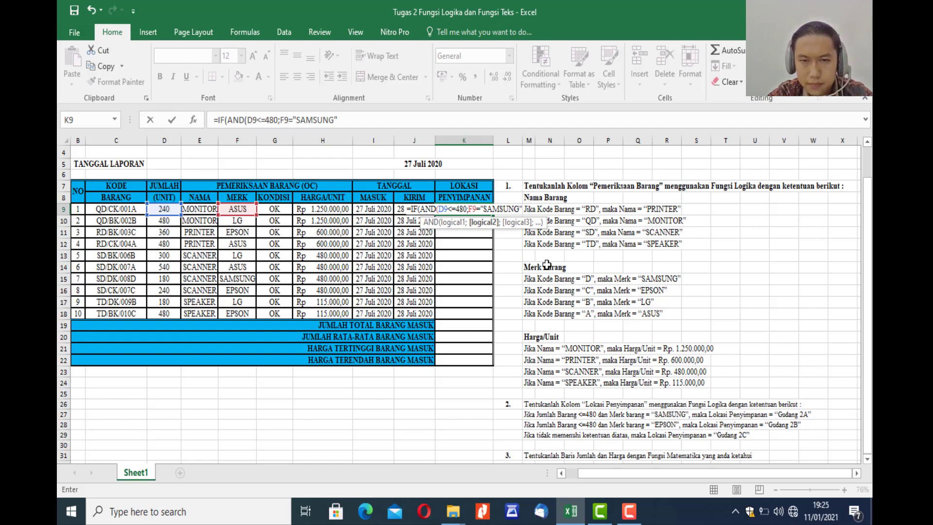
text())
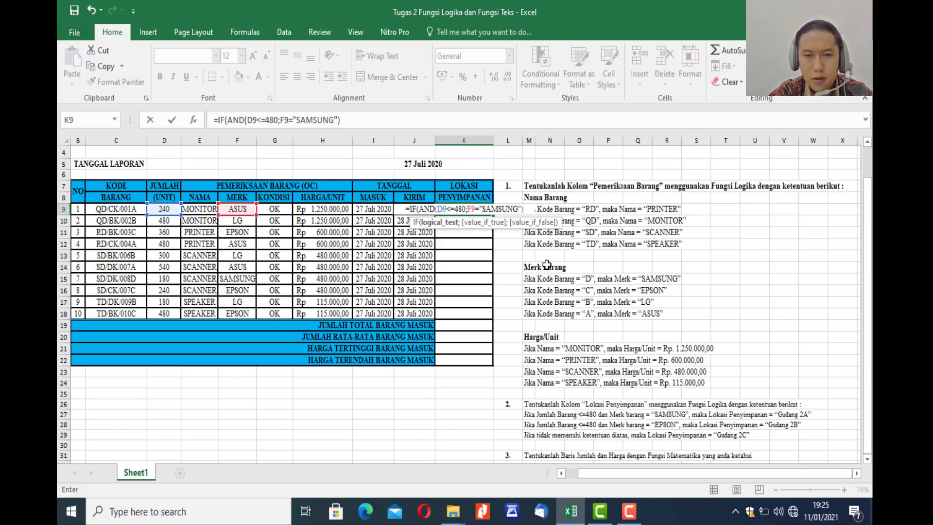
Set "Gudang 2A" as the value if true in the K9 formula, ending with the separator for the false value.
text(;)
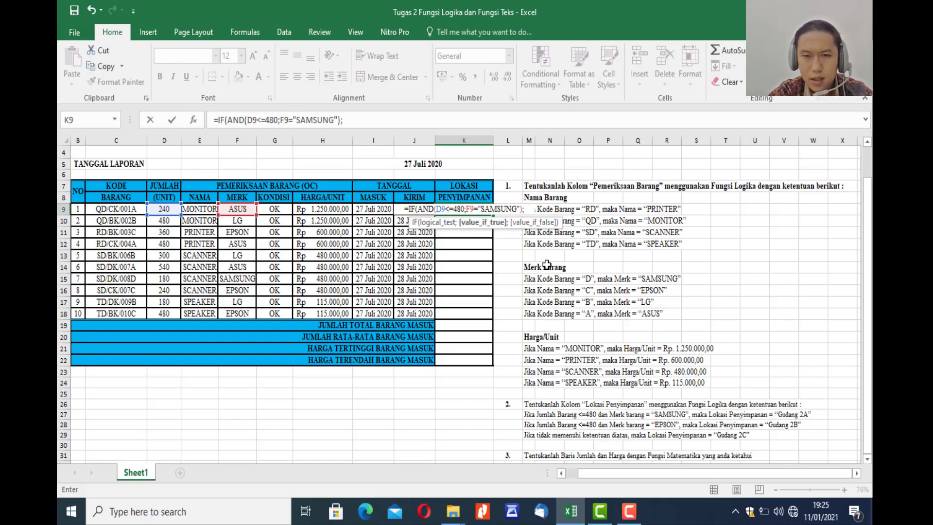
text("G)
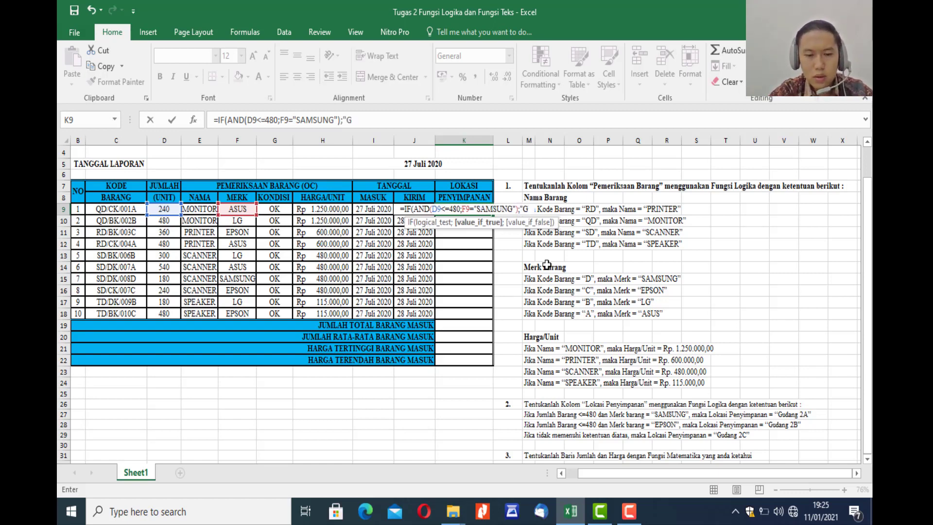
text(udang)
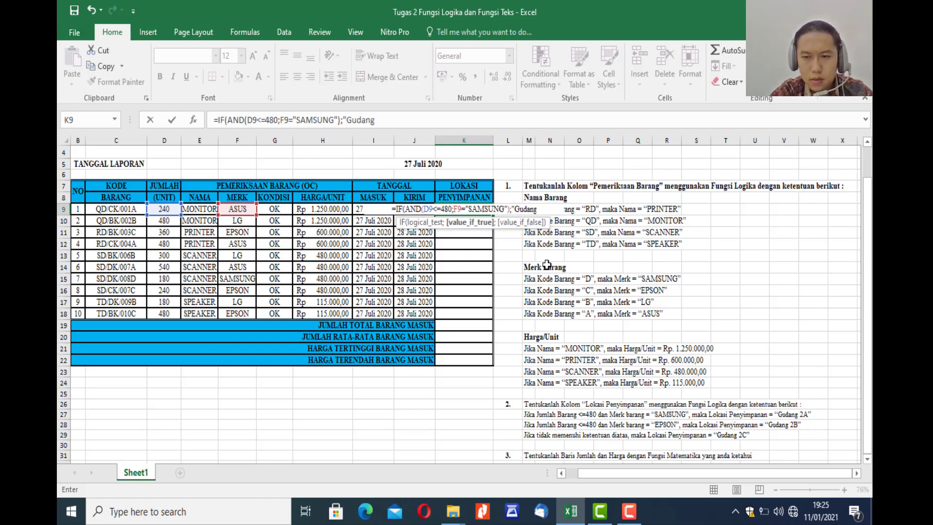
text( 2)
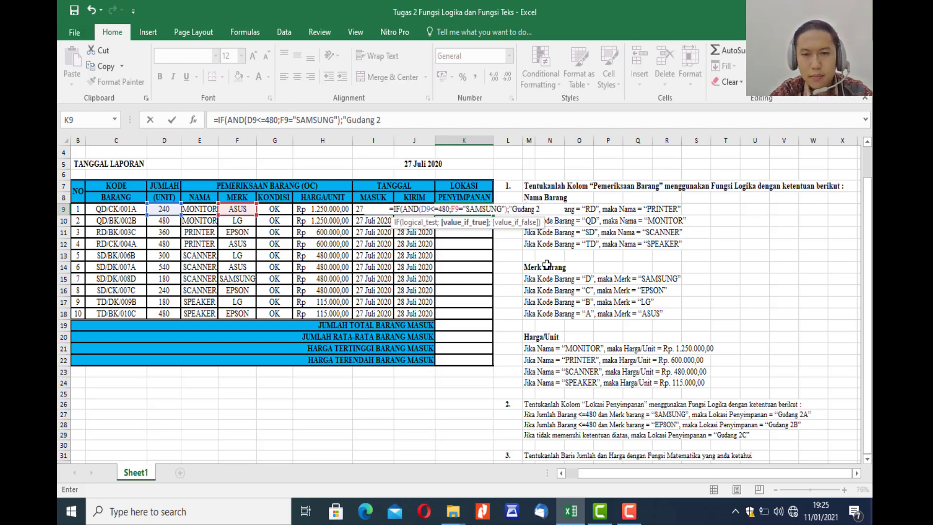
text(A")
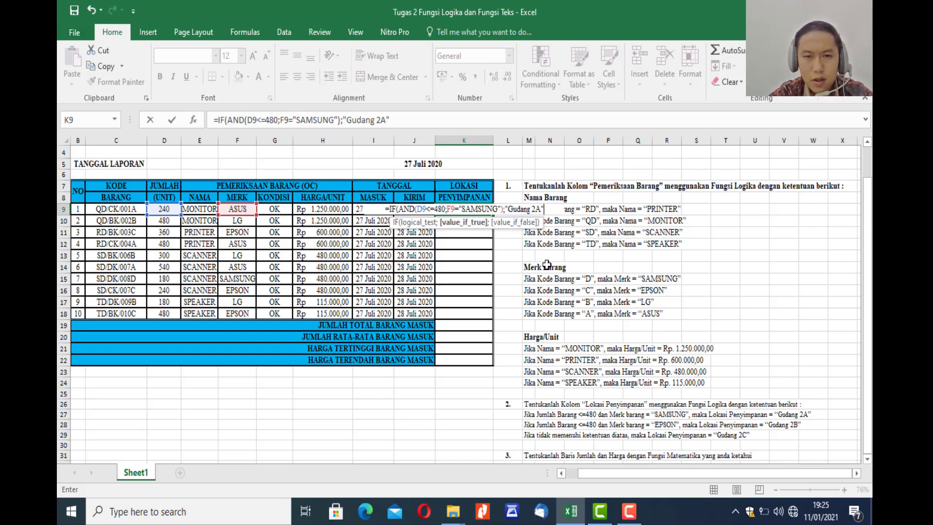
text(;)
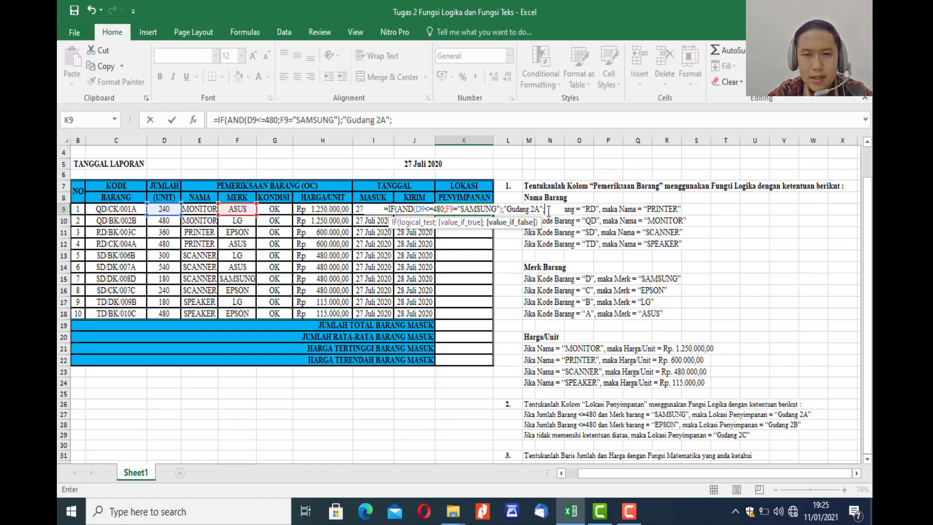
Nest a second IF with an AND function in the K9 formula and enter D9<=480 as its first condition, ending with the separator.
text(IF)
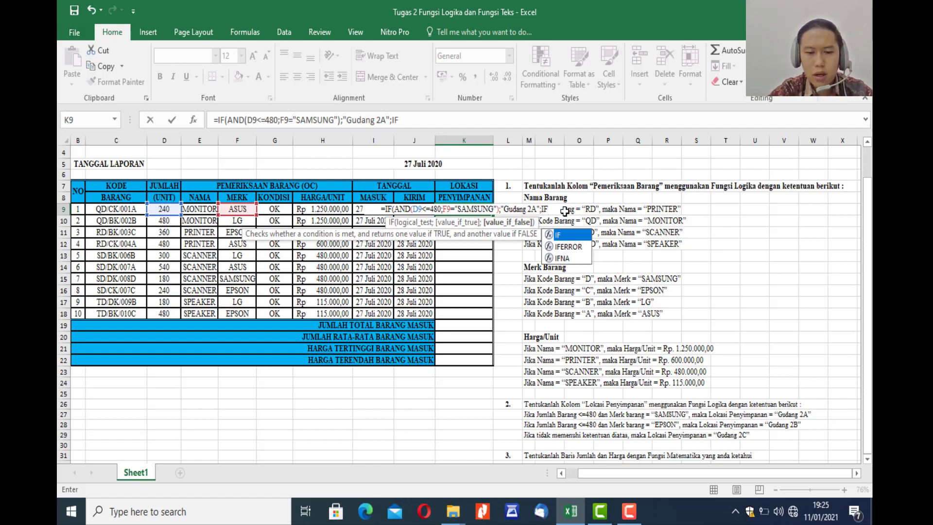
text(()
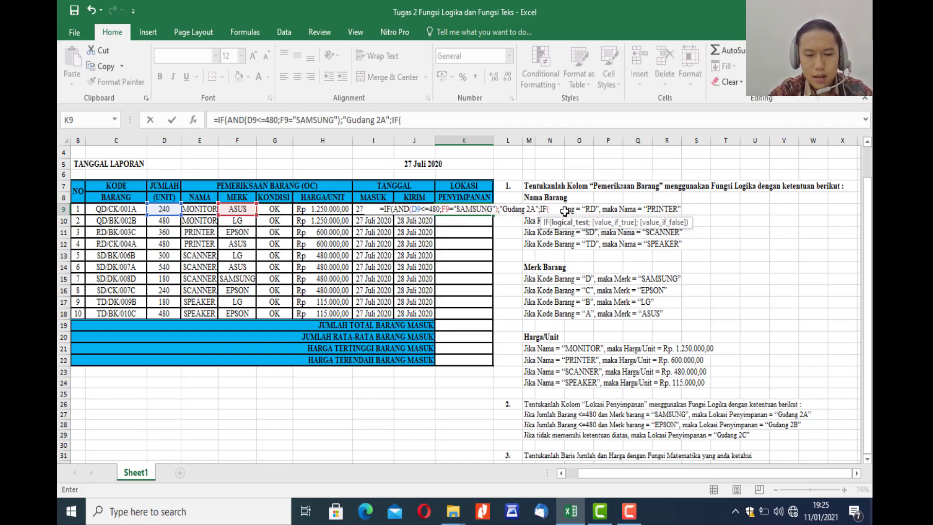
text(AND)
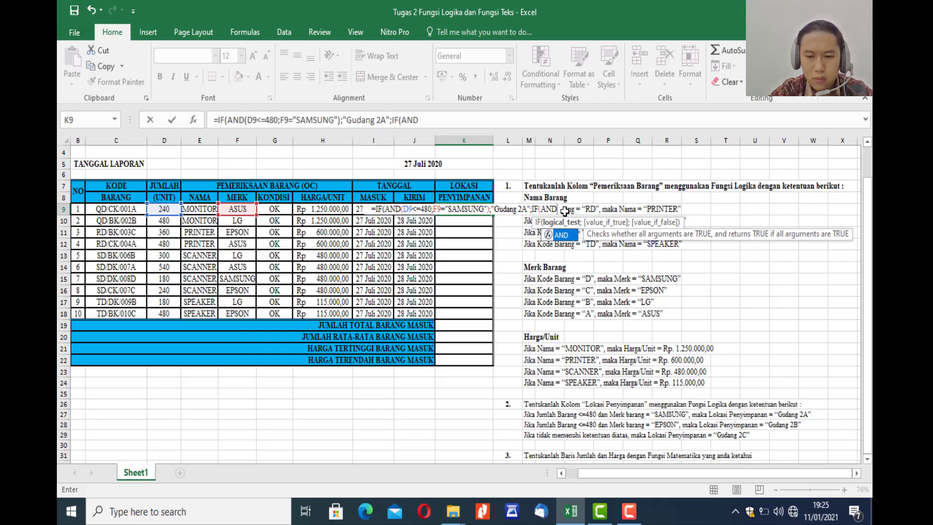
text(()
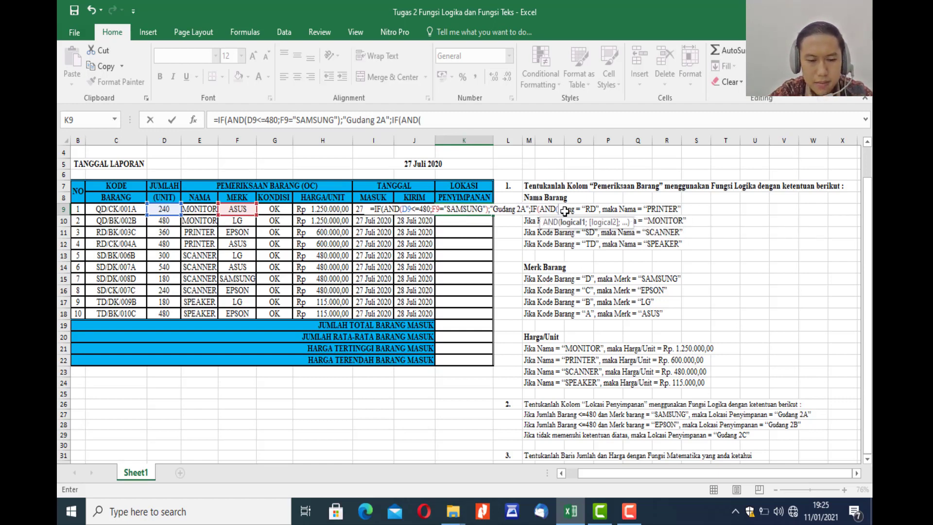
text(D9)
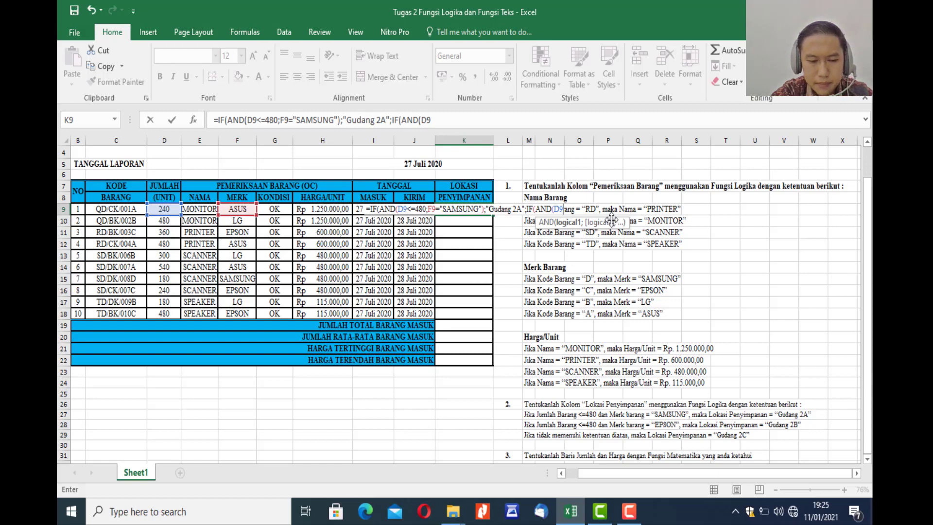
text(<)
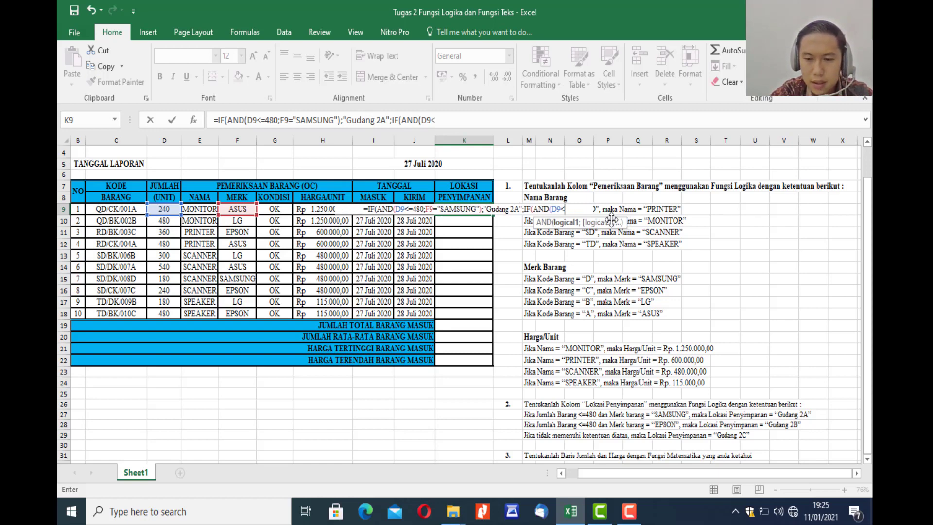
text(=)
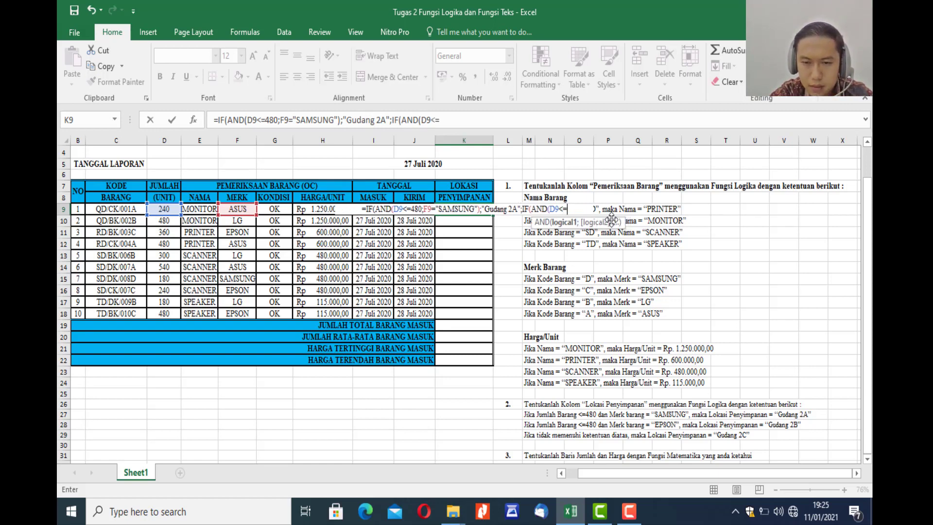
text(480)
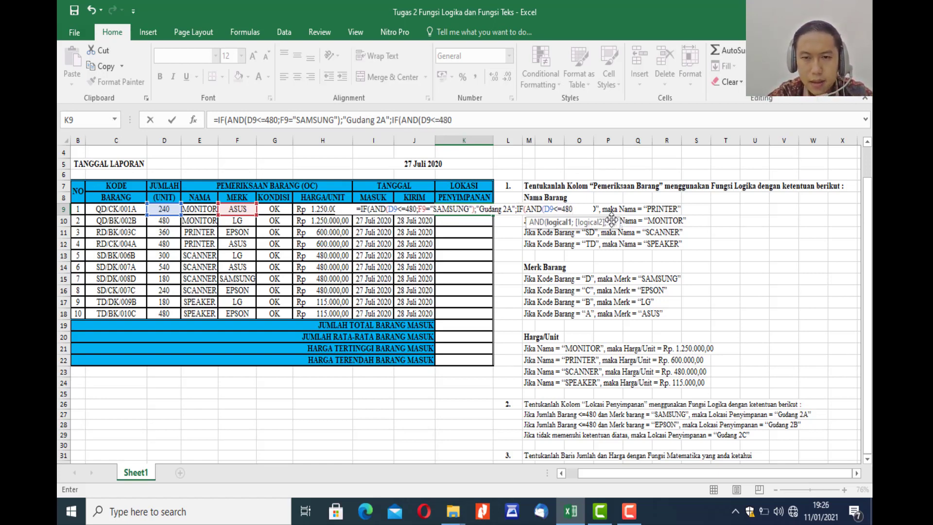
text(;)
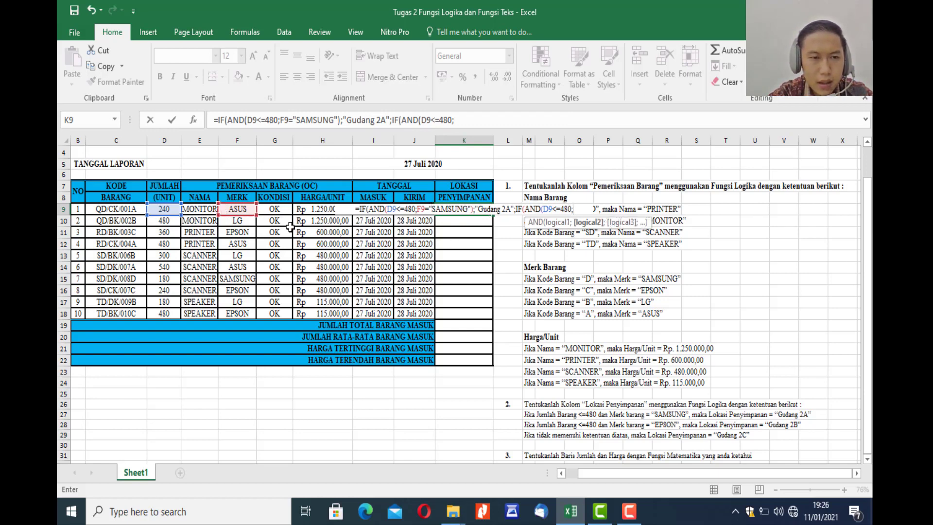
Add F9="EPSON" as the second condition of the nested AND in the K9 formula and close the AND function.
click(242, 210)
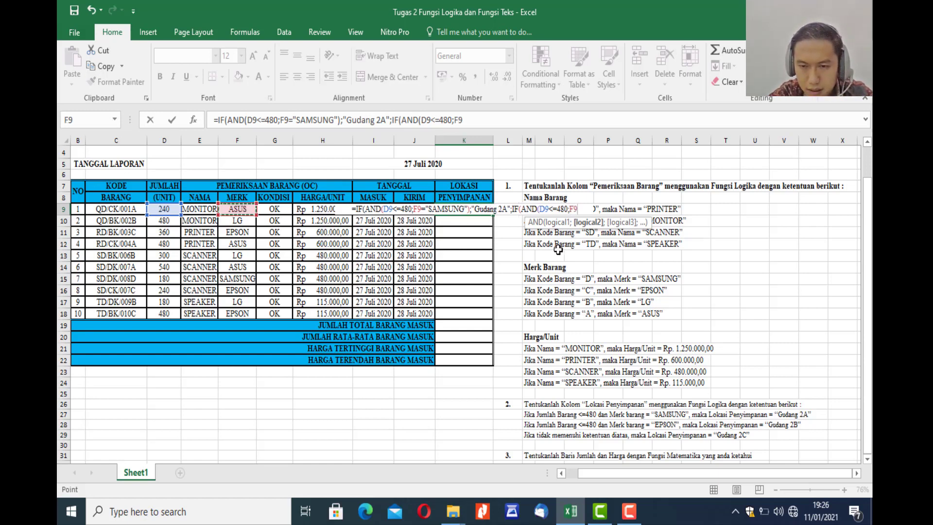
text(=)
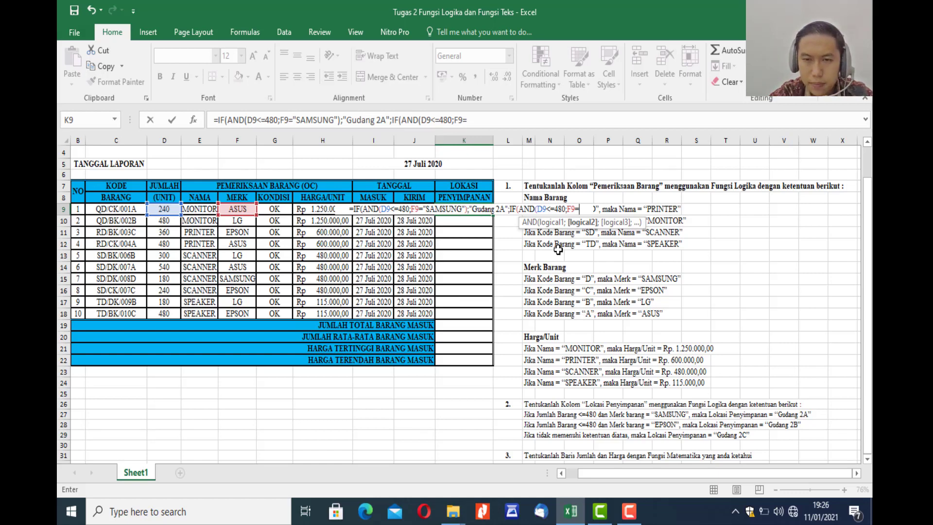
text(")
text(E)
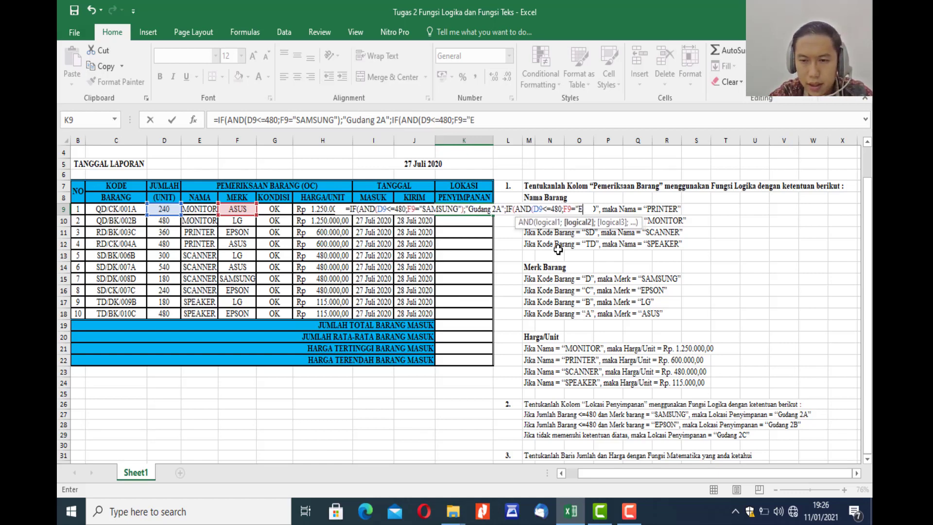
text(PSON)
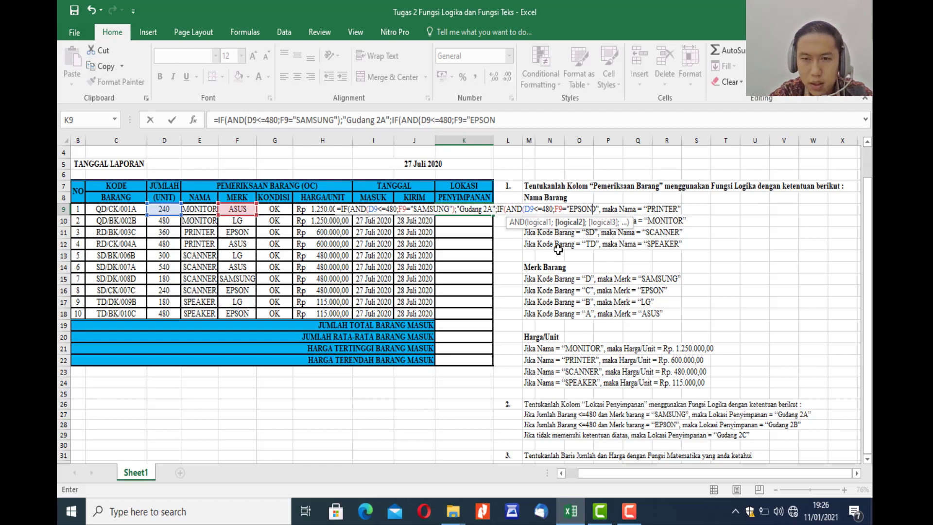
text(")
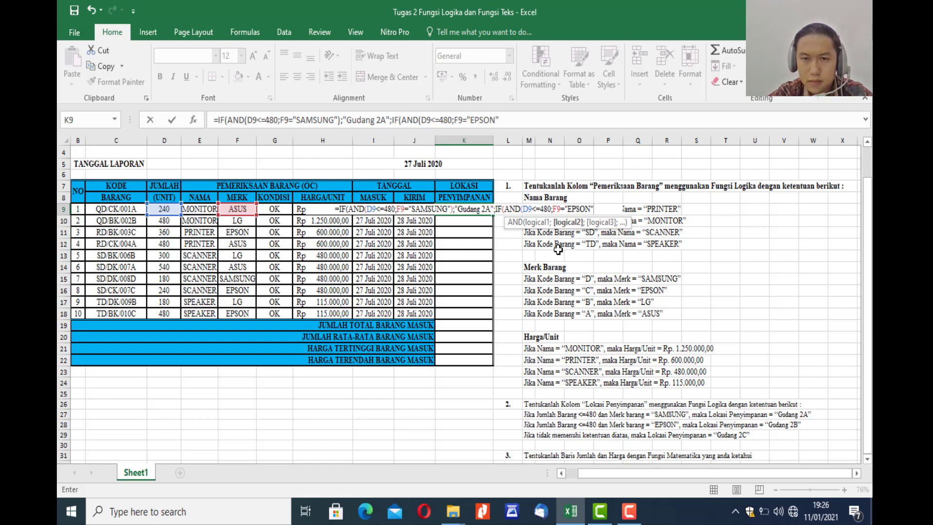
text())
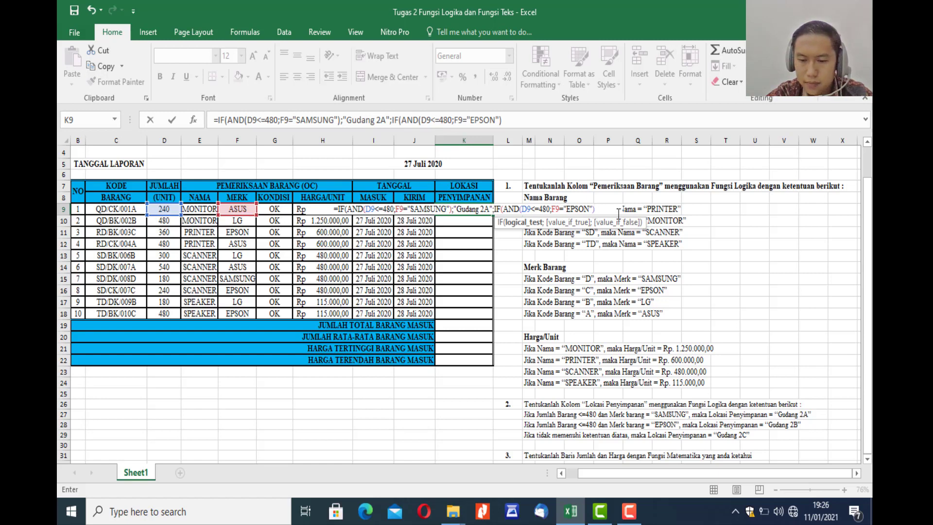
text(;)
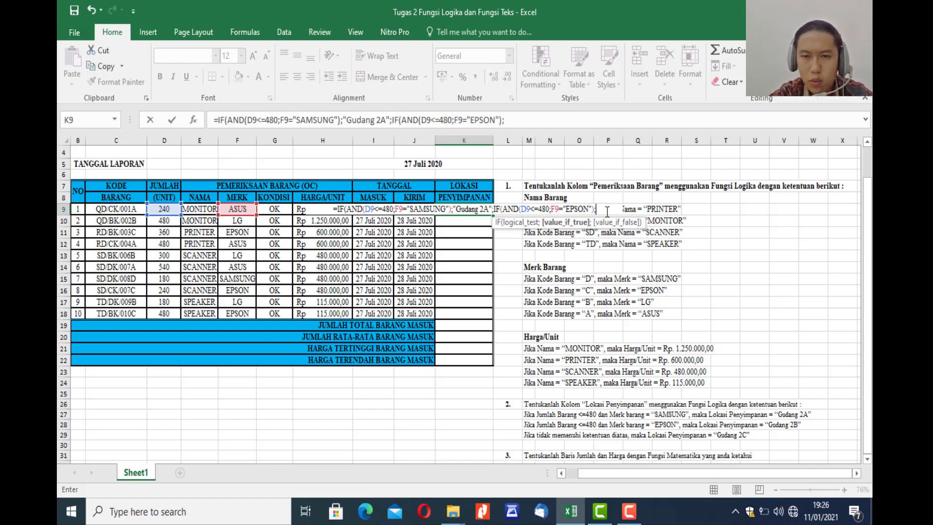
text(")
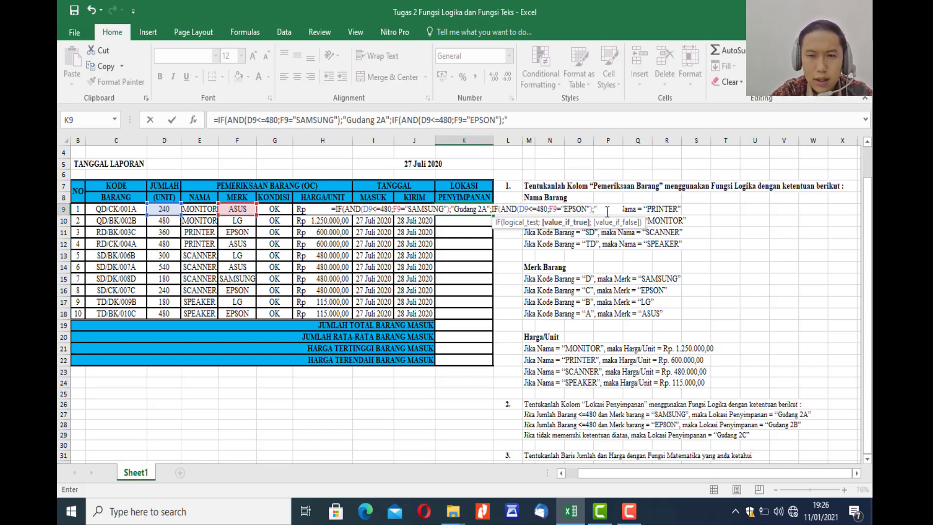
text(Gudang)
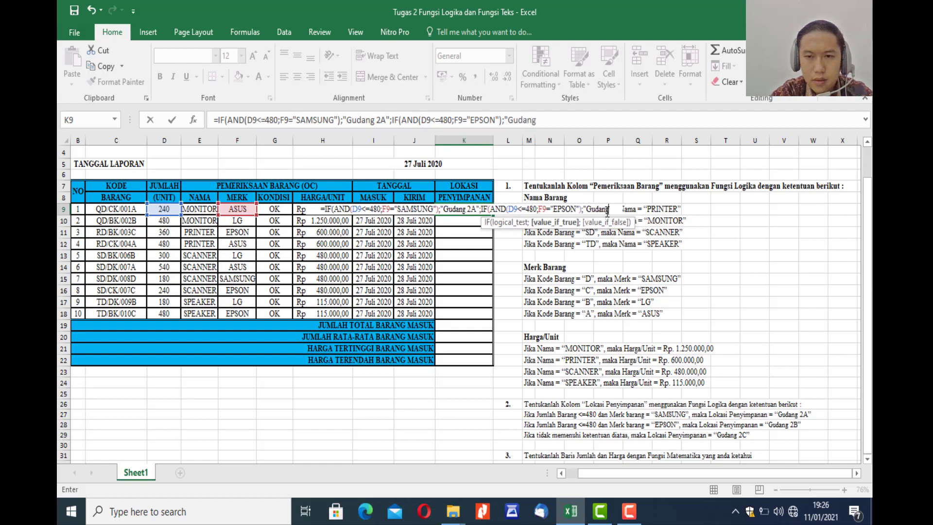
text( 2b)
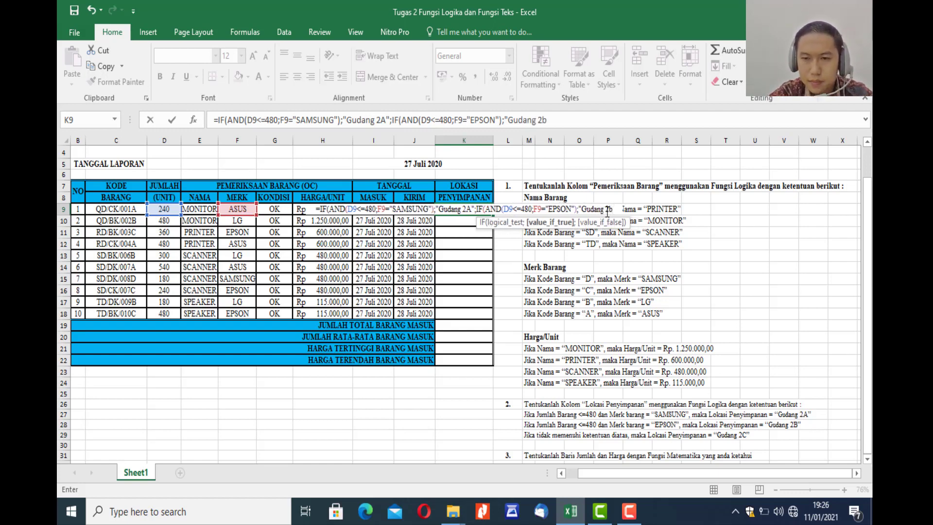
Set "Gudang 2B" as the nested IF's value if true in the K9 formula, ending with the separator for the false value.
key(BackSpace)
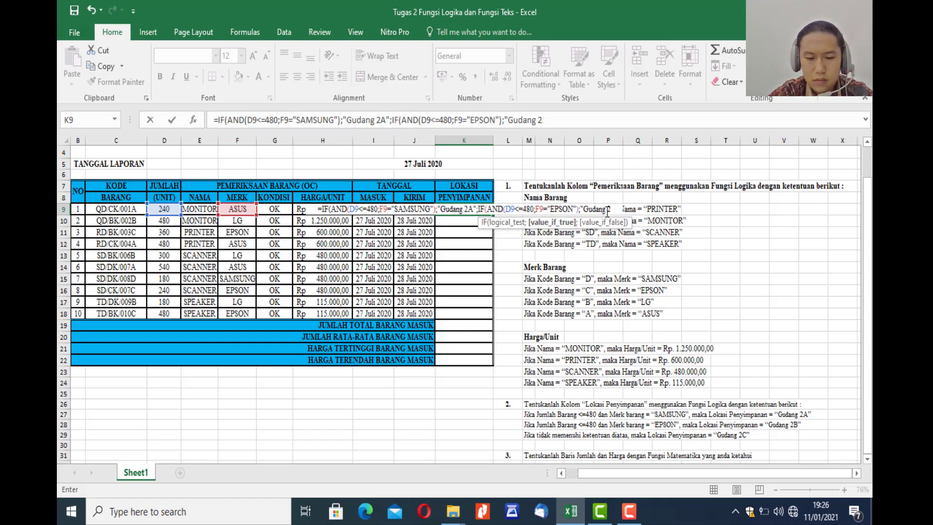
text(B)
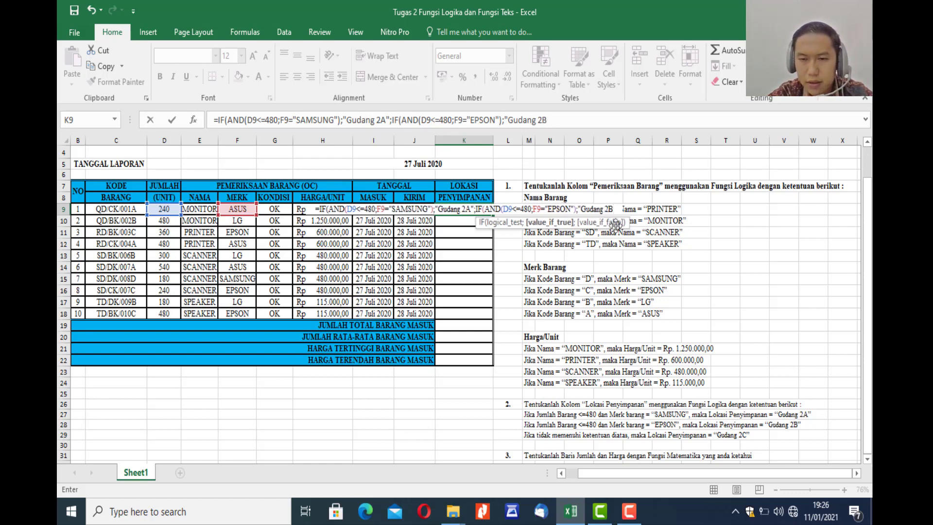
text(")
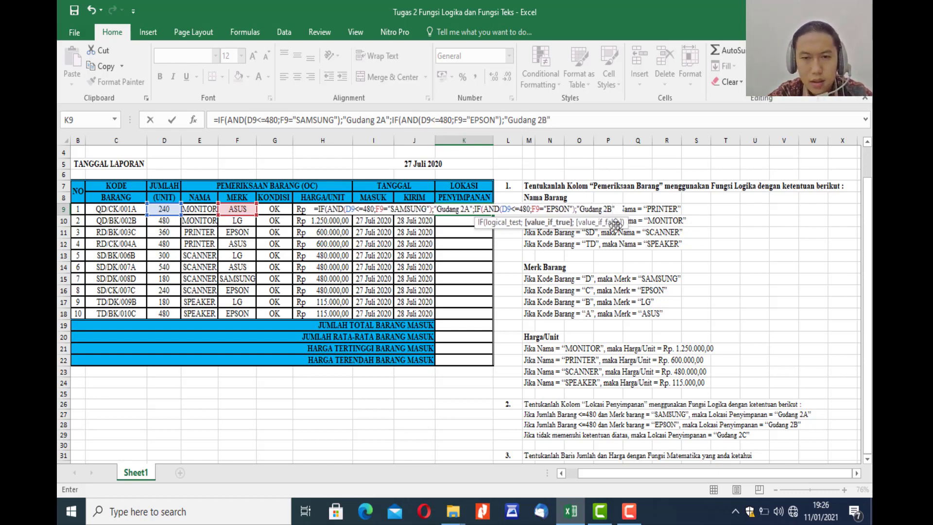
text(;"Gudang 2C")
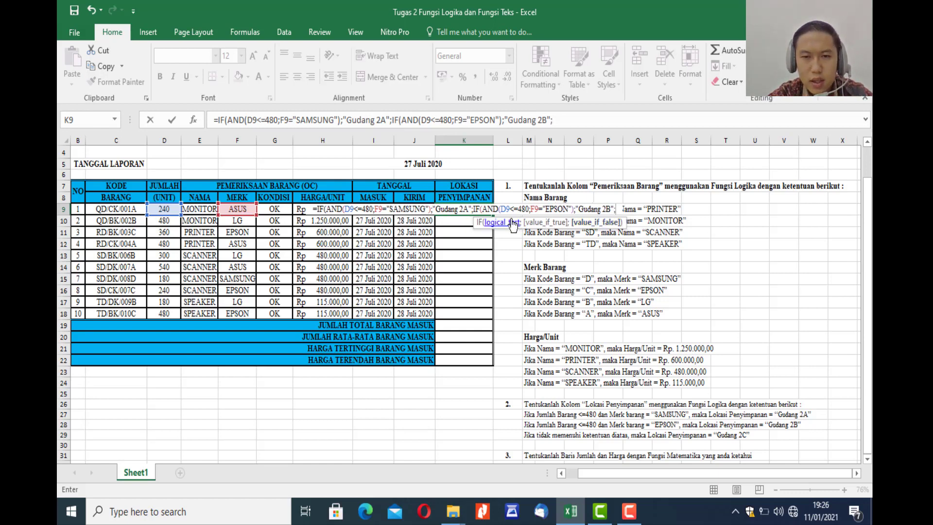
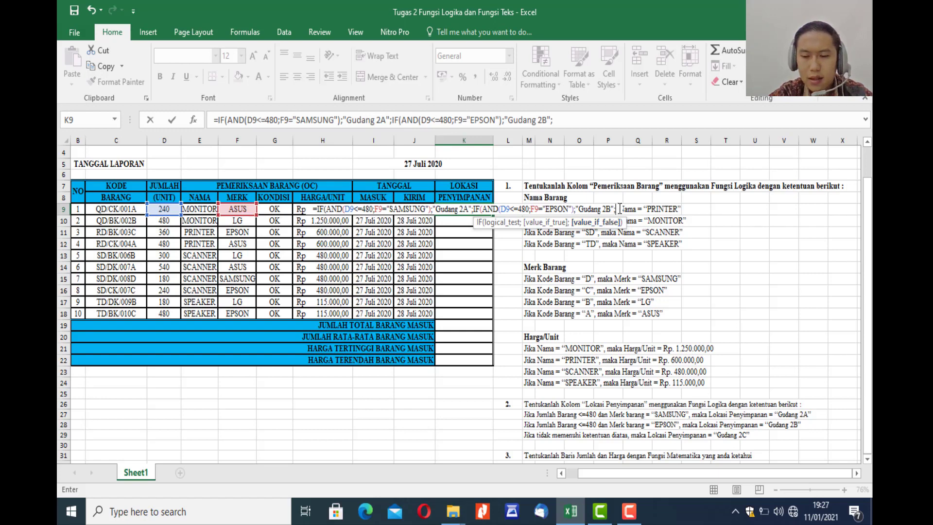
Set "Gudang 2C" as the nested IF's value if false, close both IF functions and enter the K9 formula.
text("G)
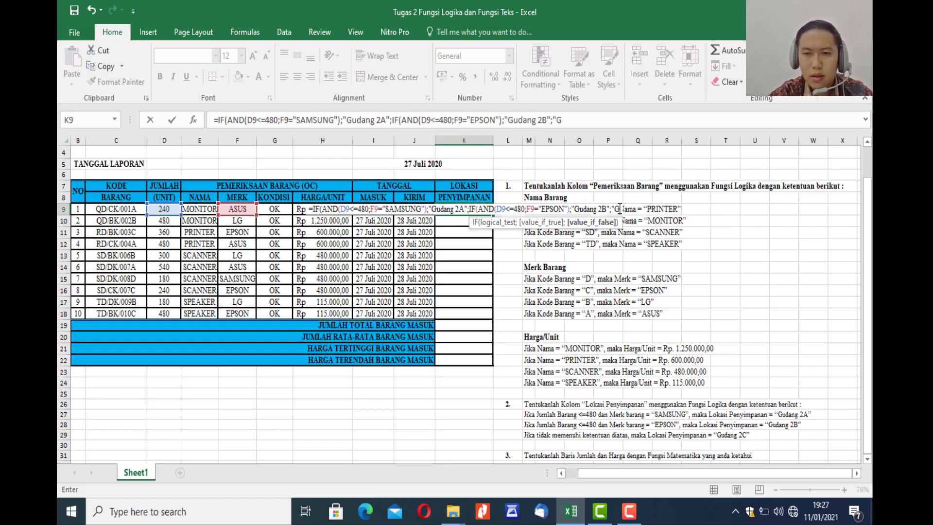
text(udang)
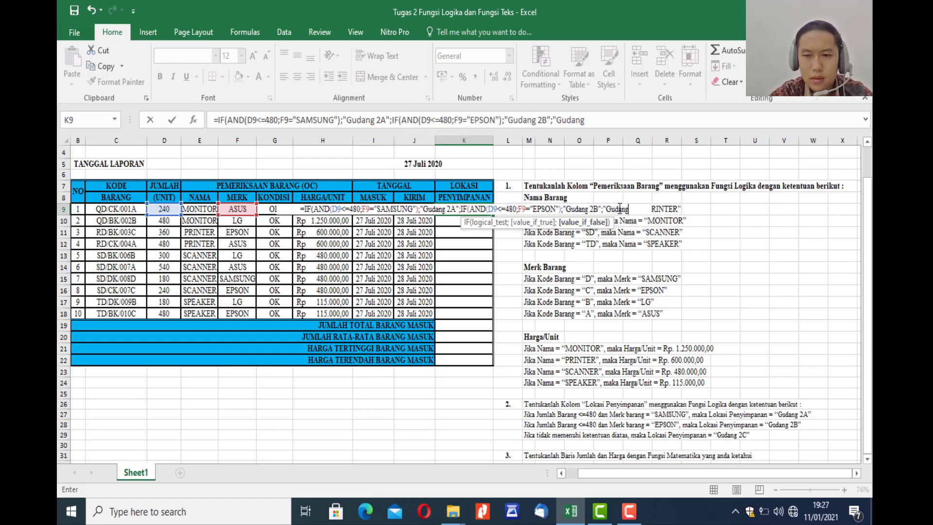
text( 2)
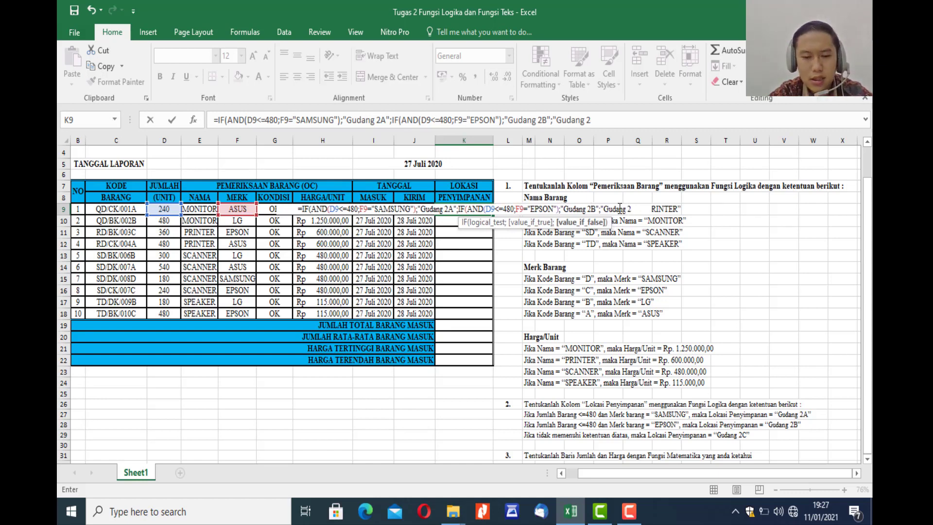
text(C)
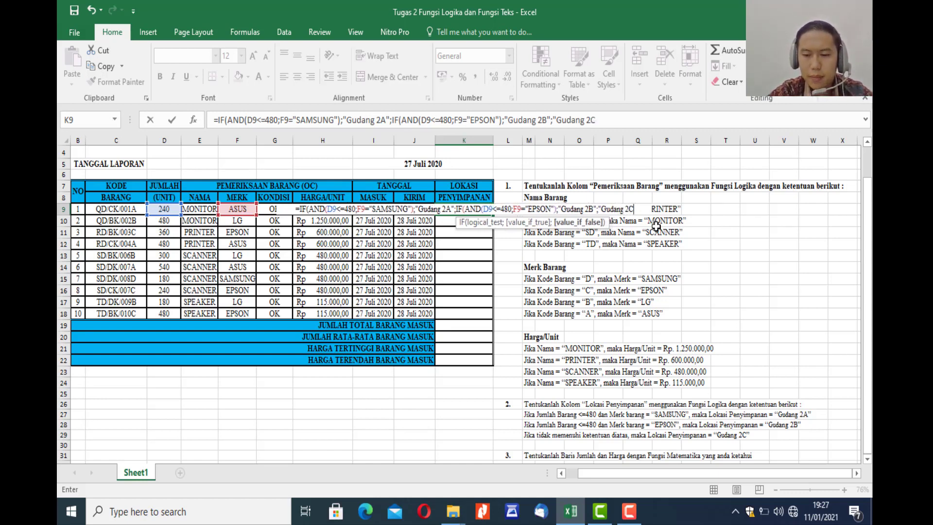
text(")
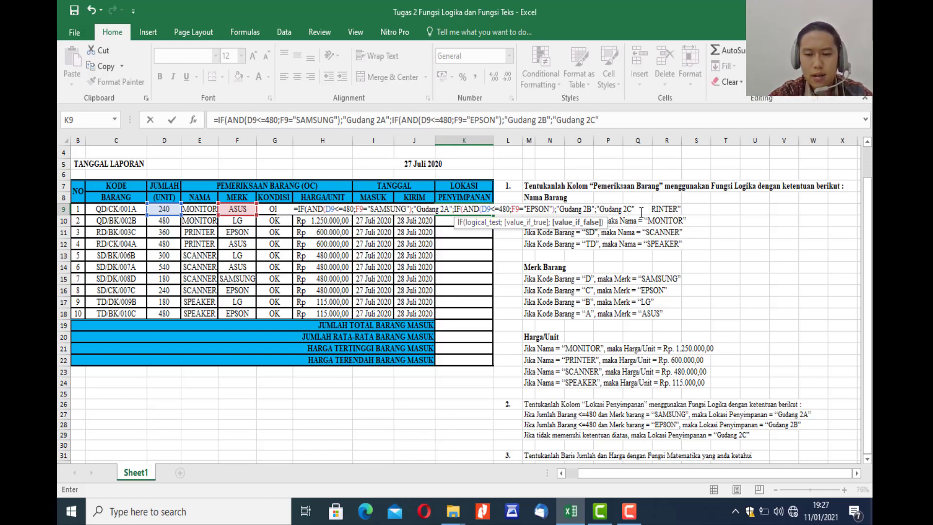
text()))
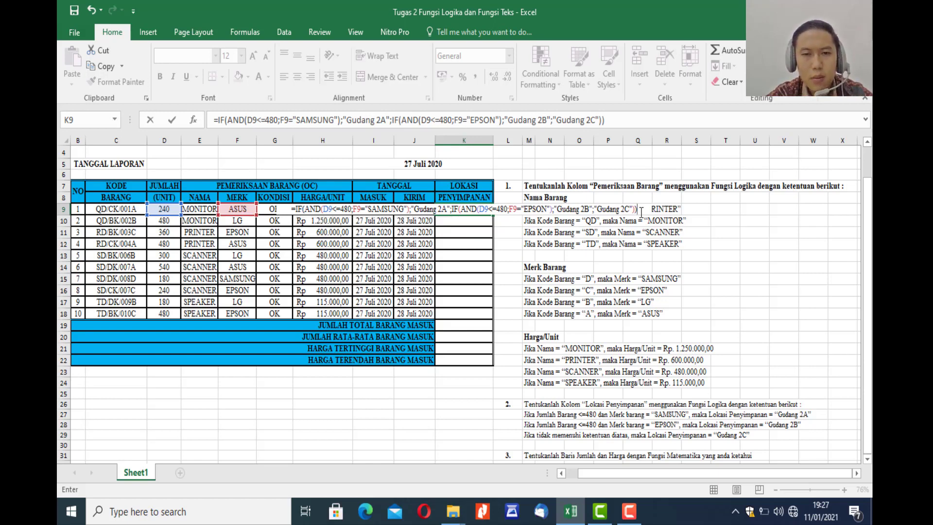
key(Return)
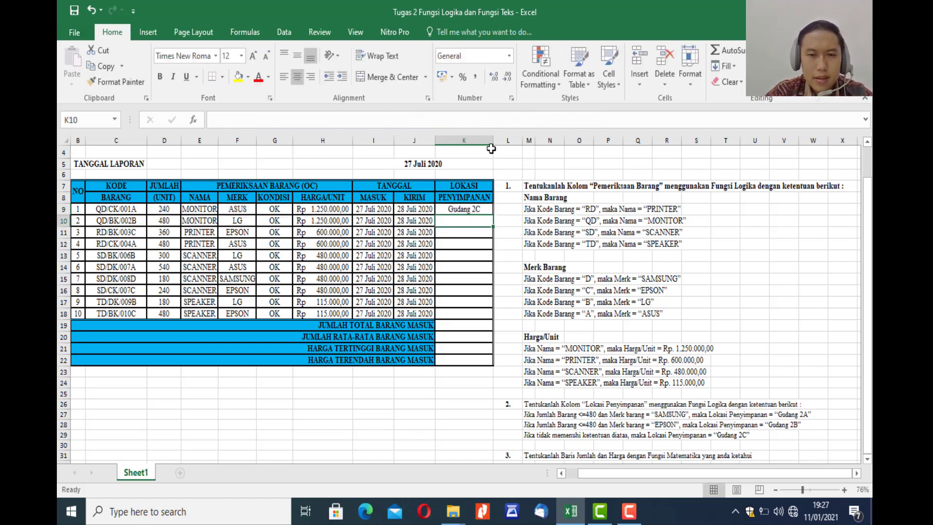
Check the K9 result against its quantity and brand cells, and copy the formula down the LOKASI PENYIMPANAN column to K18.
click(460, 207)
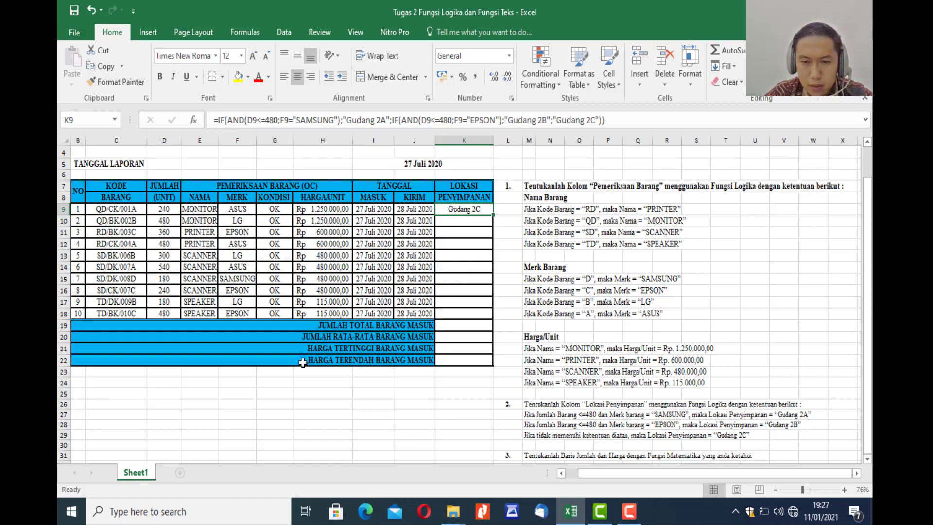
click(171, 213)
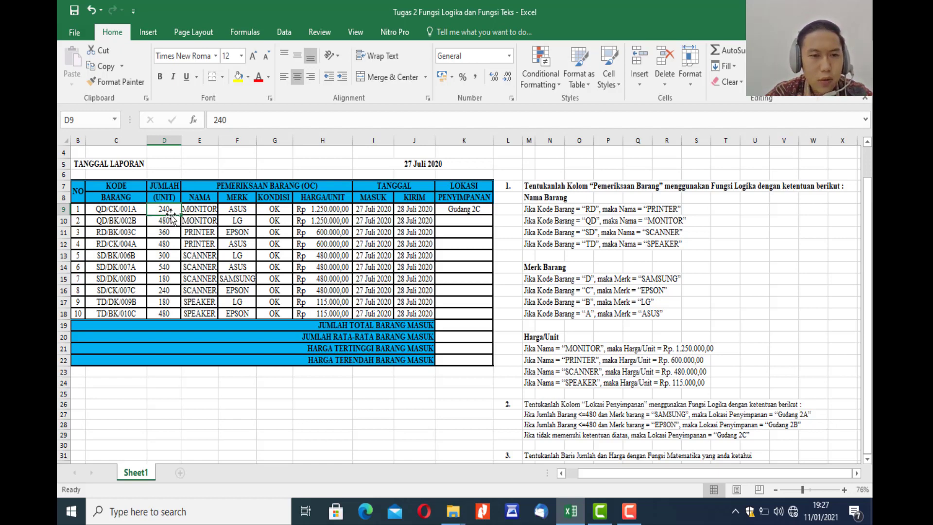
click(245, 210)
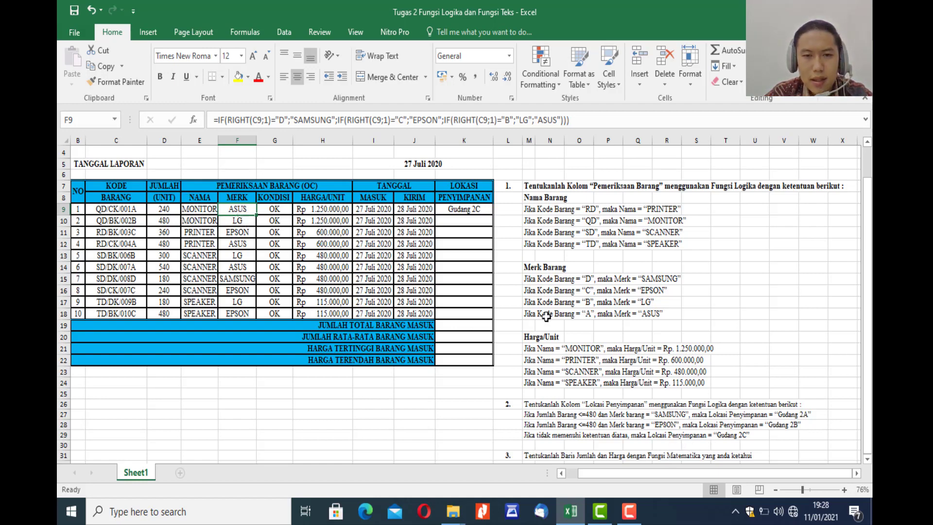
click(467, 211)
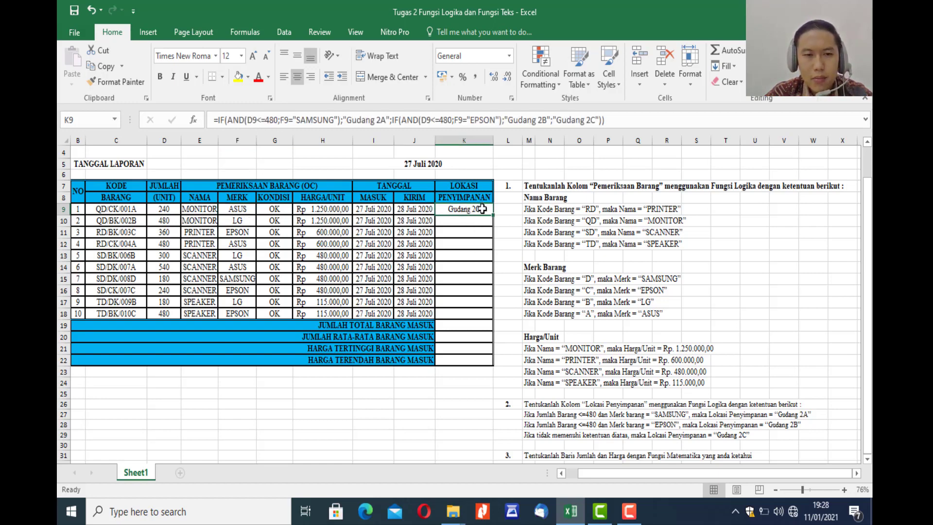
drag(493, 215, 479, 325)
click(461, 430)
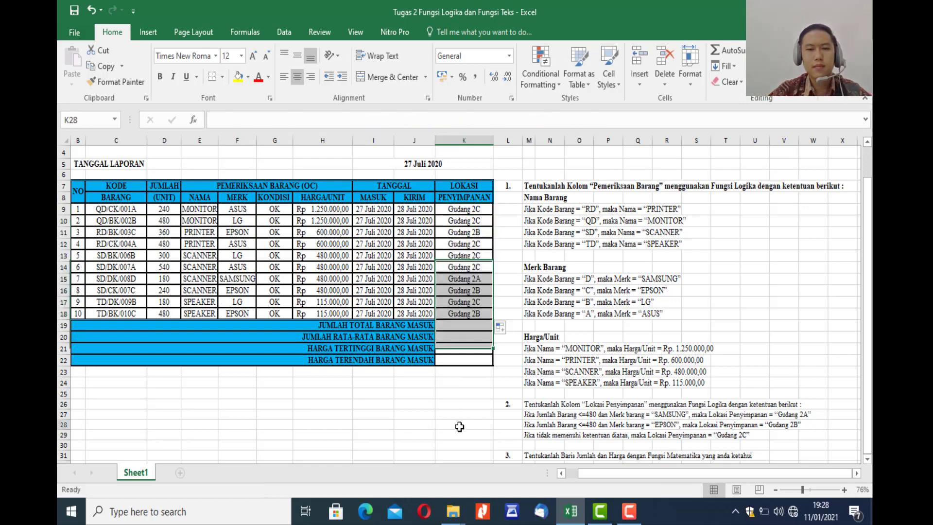
Review the filled storage locations and read instruction 3 about the total and price rows.
scroll(500, 327, down, 1)
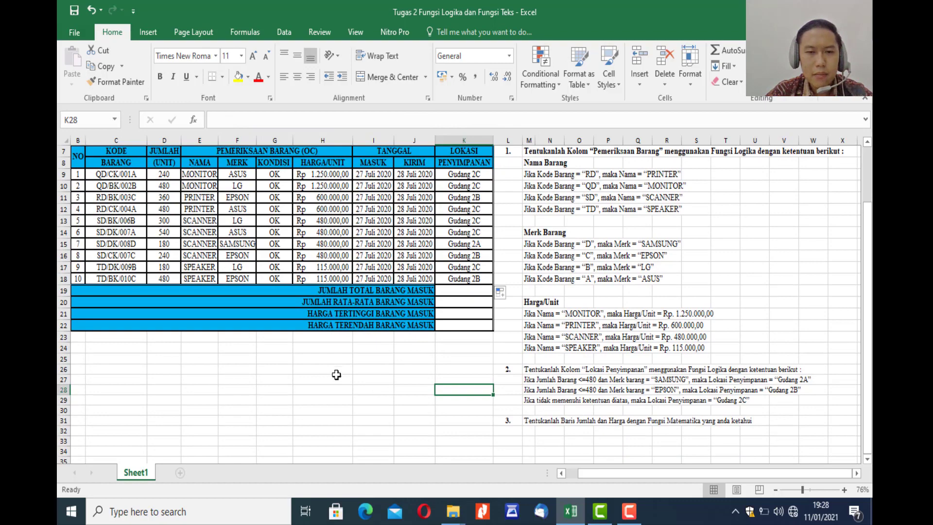
scroll(375, 450, up, 1)
scroll(375, 450, down, 1)
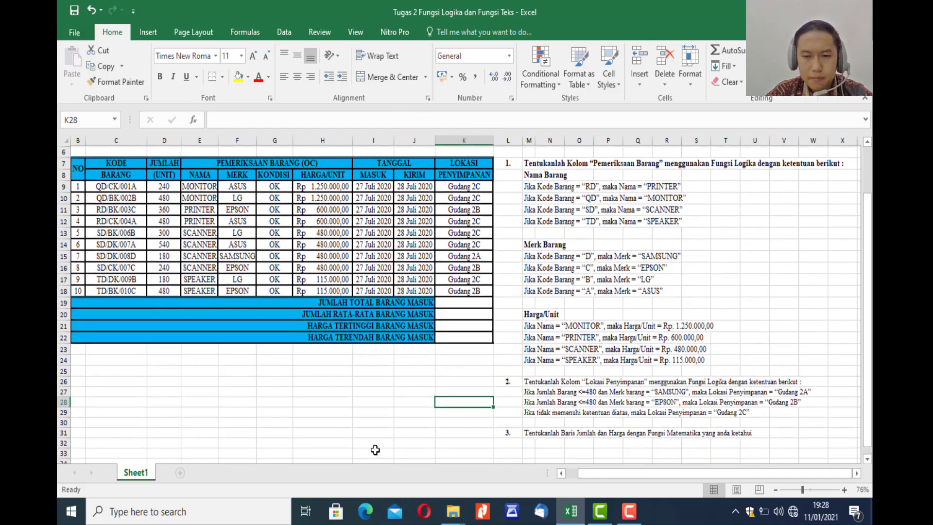
click(602, 440)
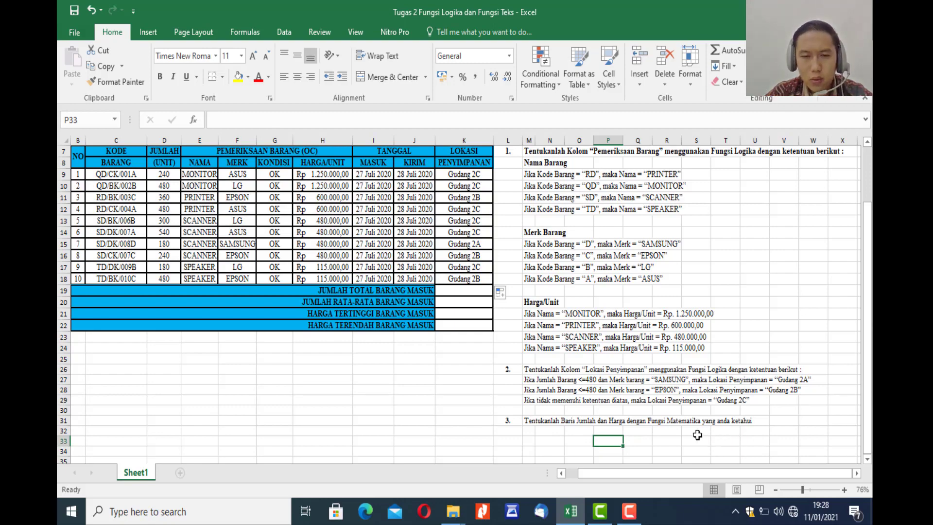
click(437, 410)
scroll(435, 411, up, 2)
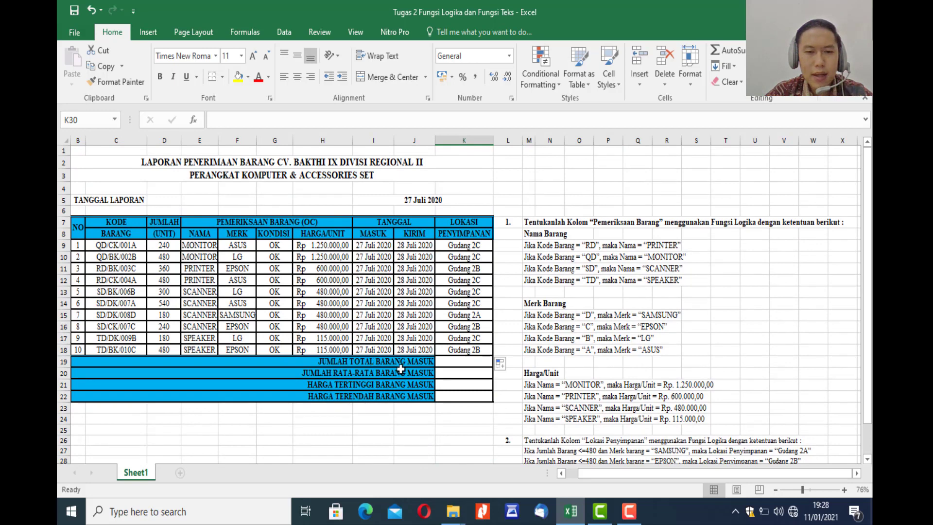
Enter =SUM(D9:D18) in K19 for JUMLAH TOTAL BARANG MASUK.
click(462, 364)
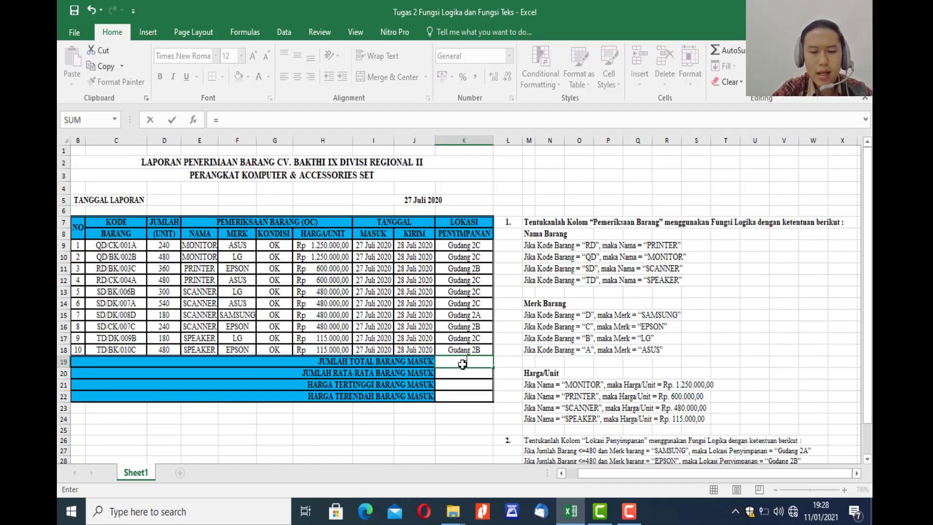
text(=SUM()
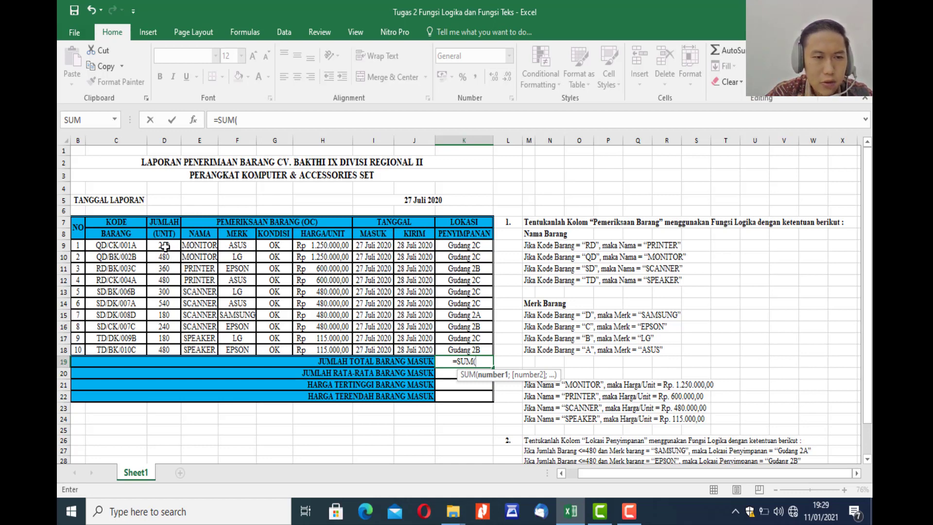
drag(165, 246, 163, 348)
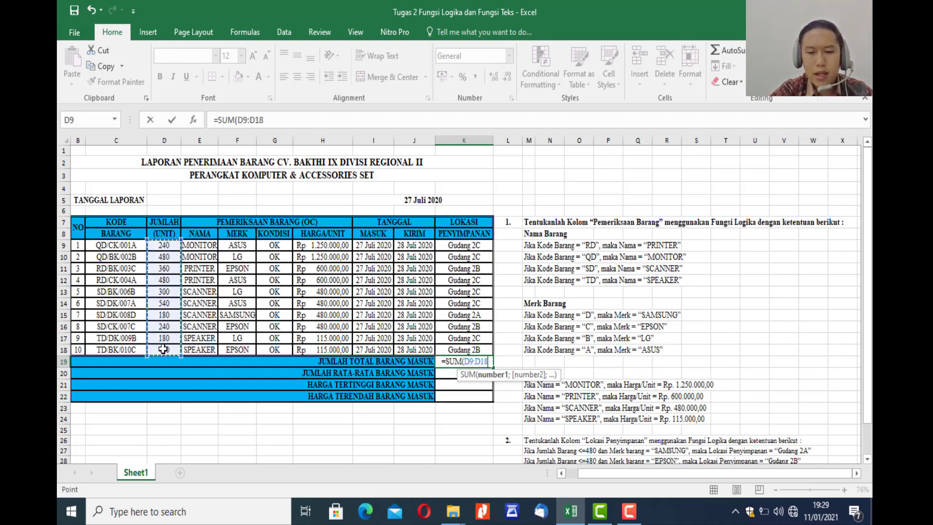
text())
key(Return)
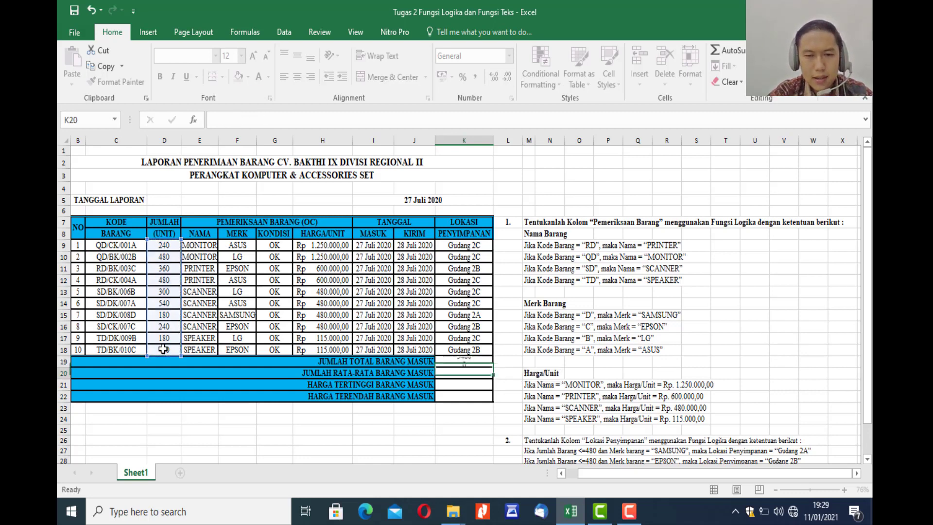
click(479, 362)
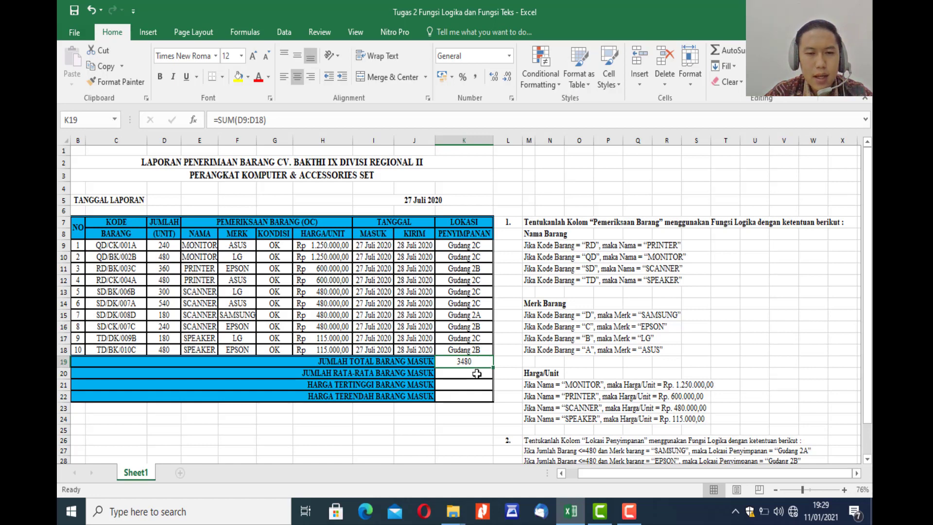
Enter =AVERAGE(D9:D18) in K20 for JUMLAH RATA-RATA BARANG MASUK and check it against the total and the last item number.
click(477, 376)
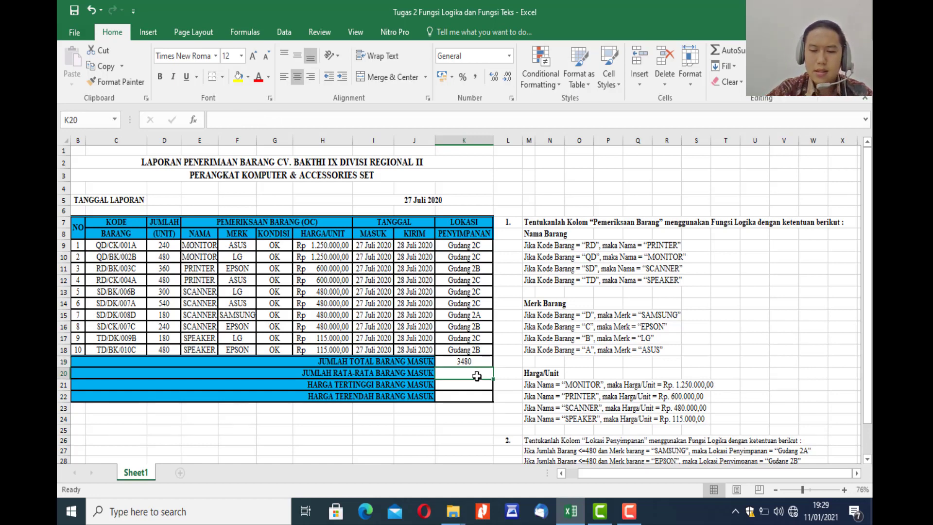
text(=)
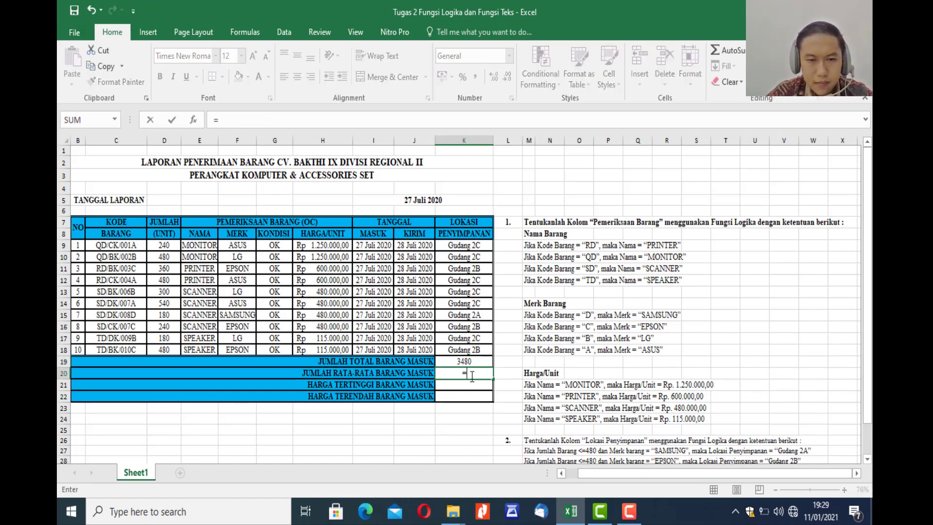
text(A)
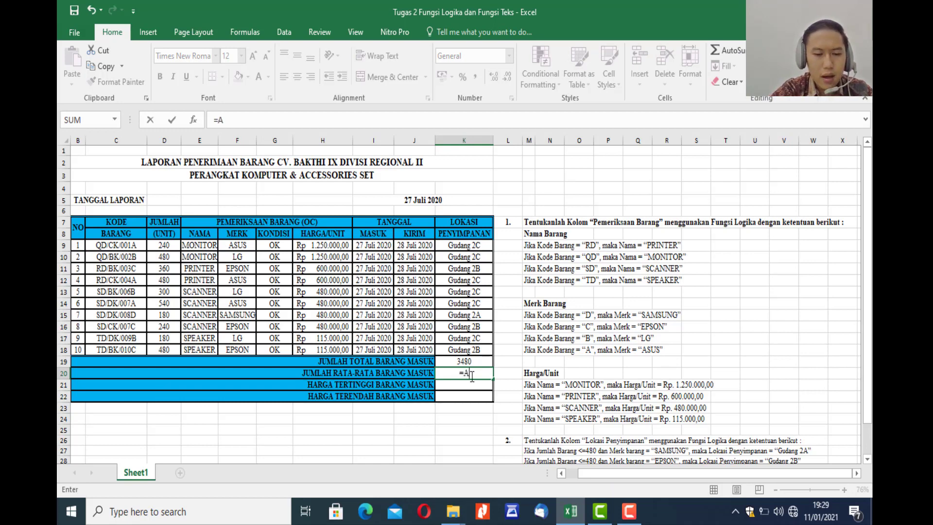
text(VERAG)
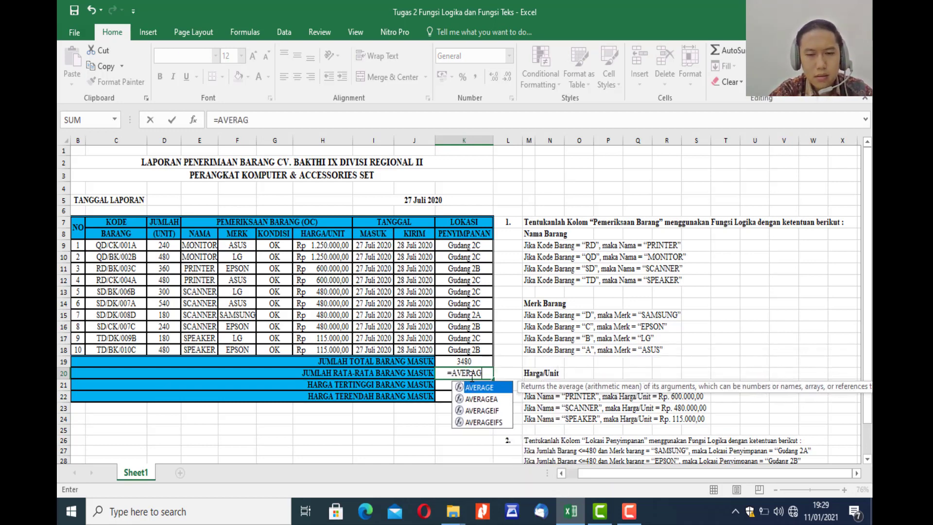
text(E)
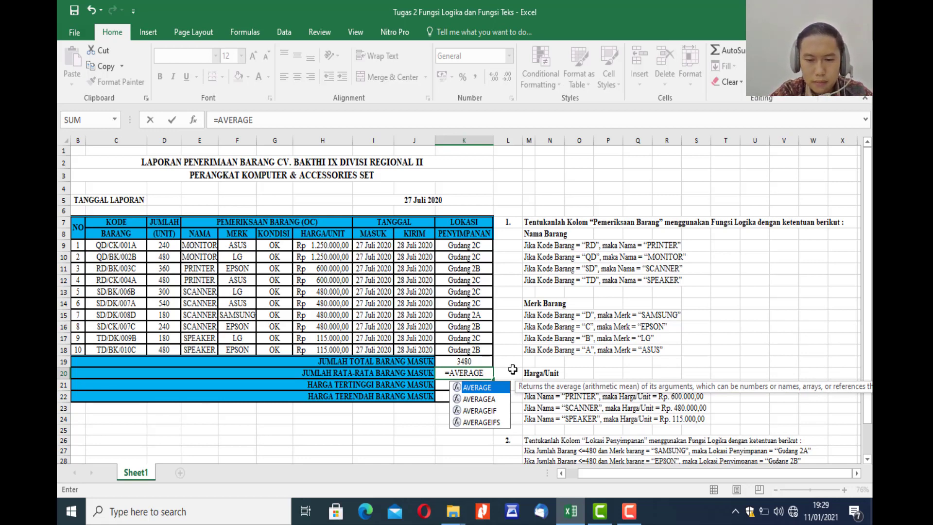
text(()
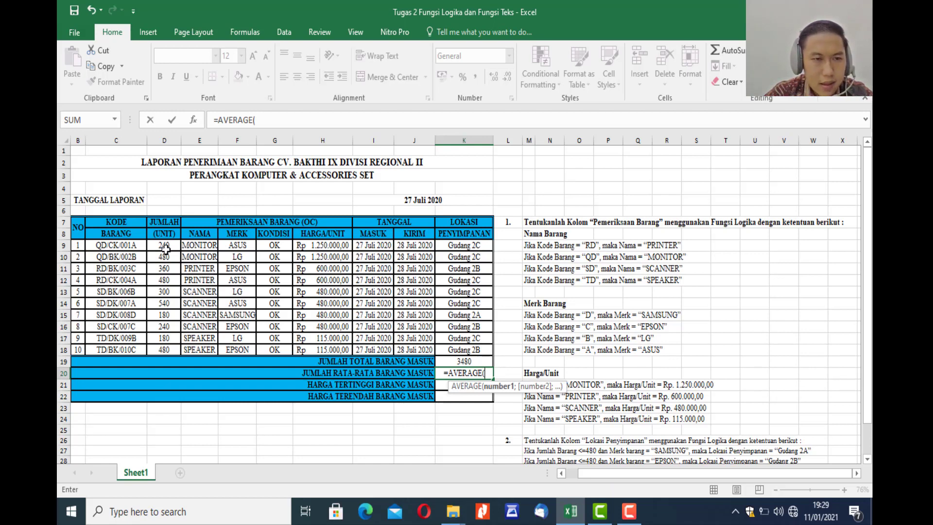
drag(166, 249, 160, 349)
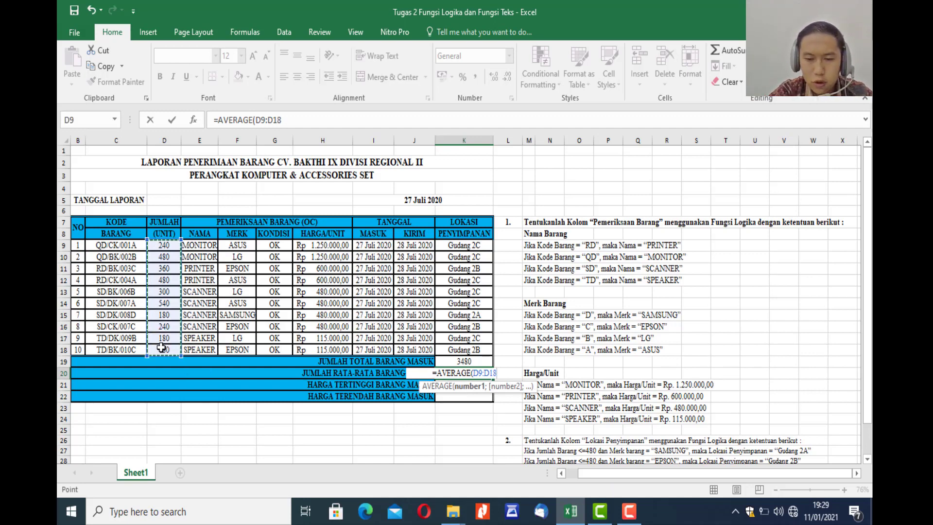
text())
key(Return)
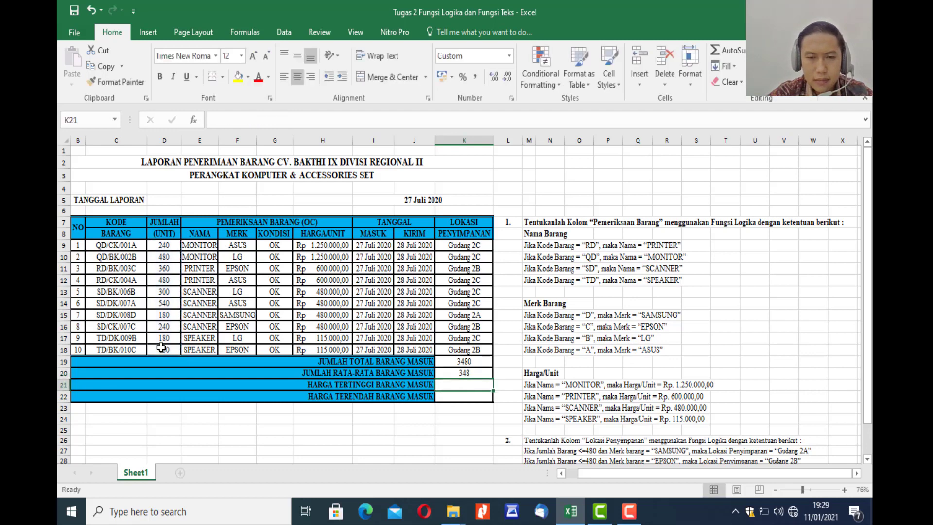
click(479, 375)
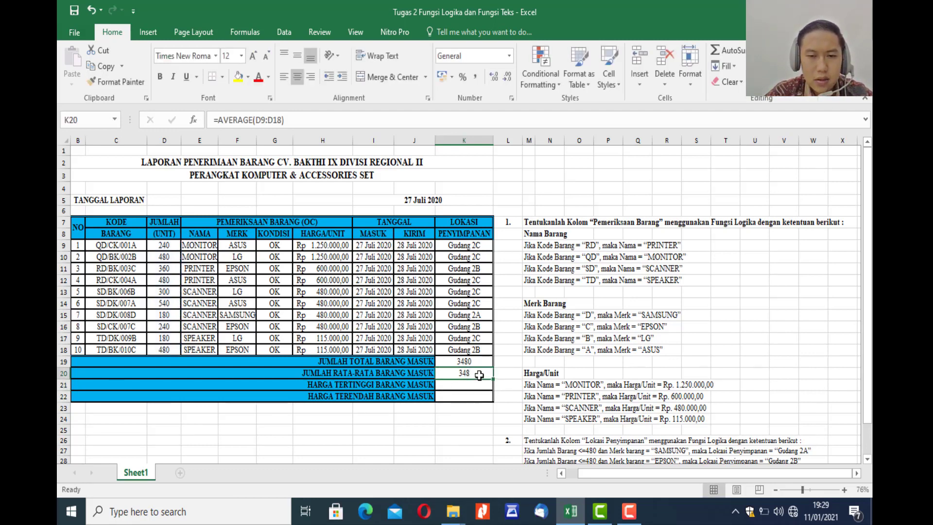
click(478, 364)
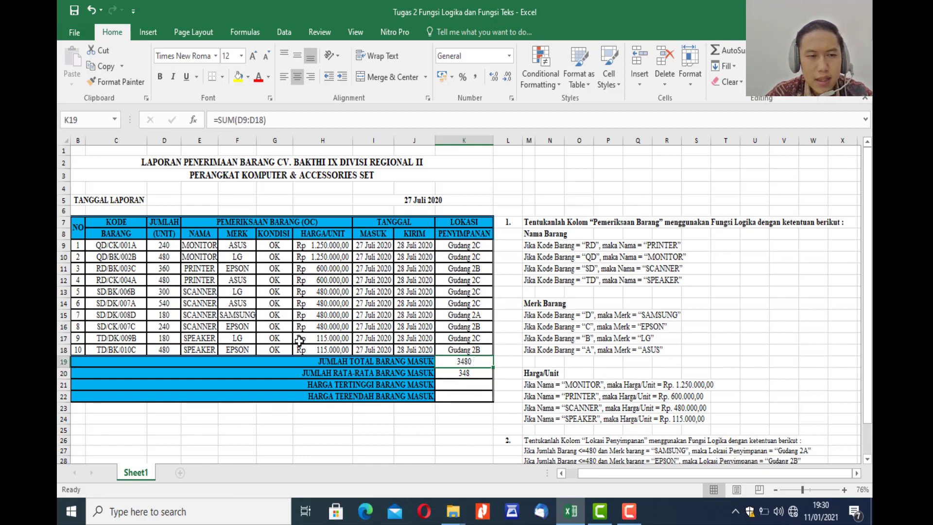
click(80, 354)
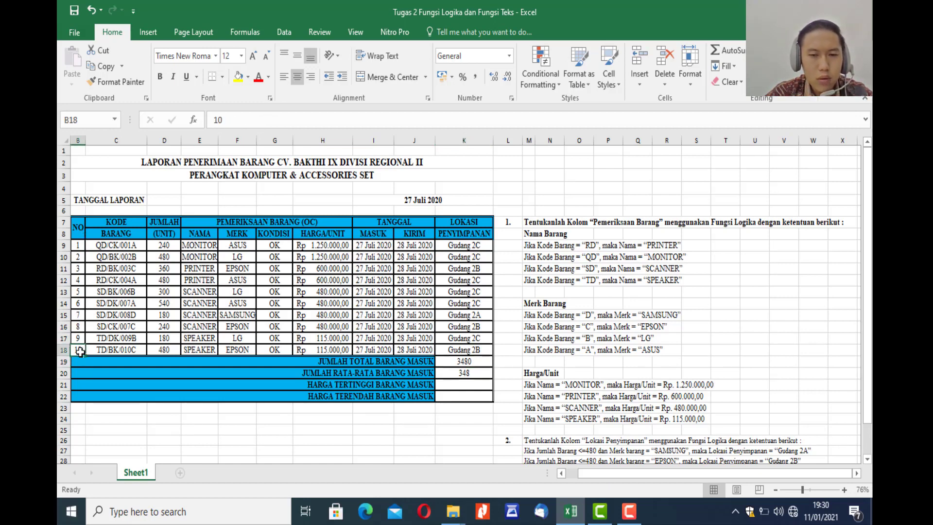
click(475, 374)
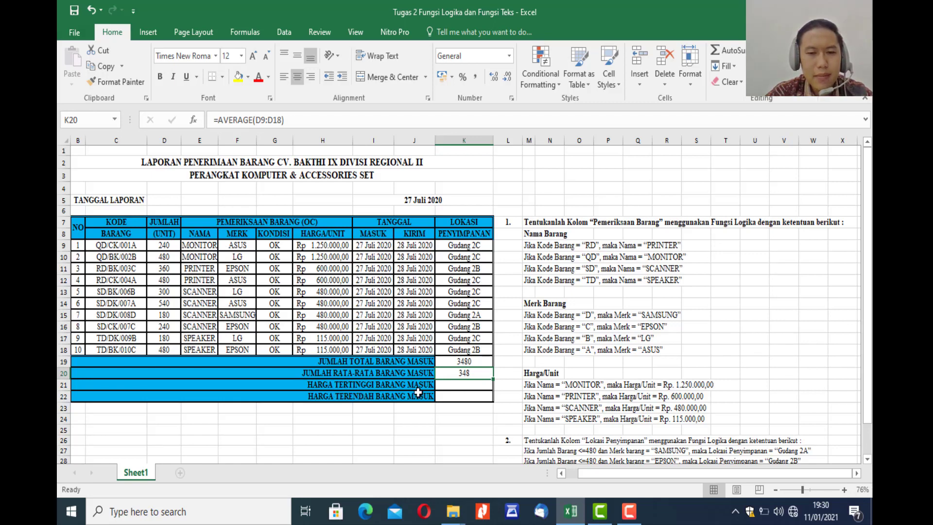
Enter =MAX(D9:D18) in K21 for HARGA TERTINGGI BARANG MASUK.
click(449, 385)
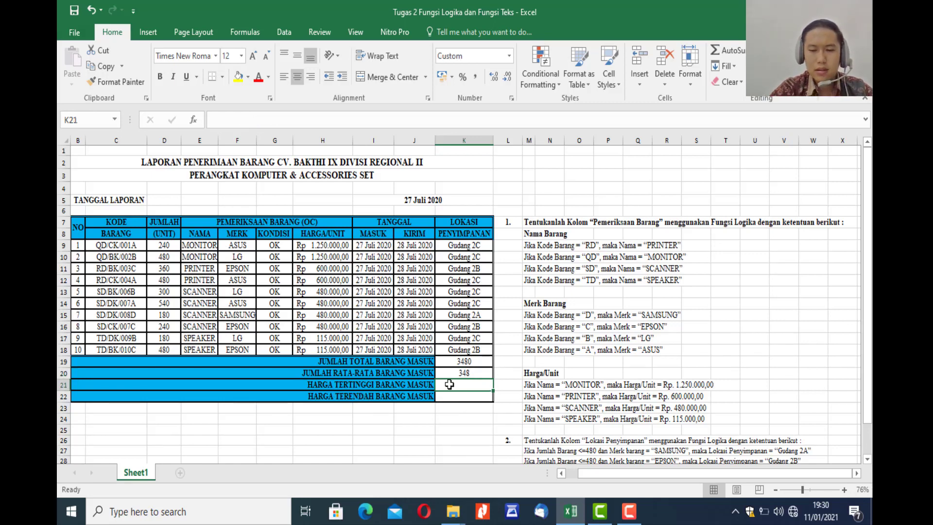
text(=)
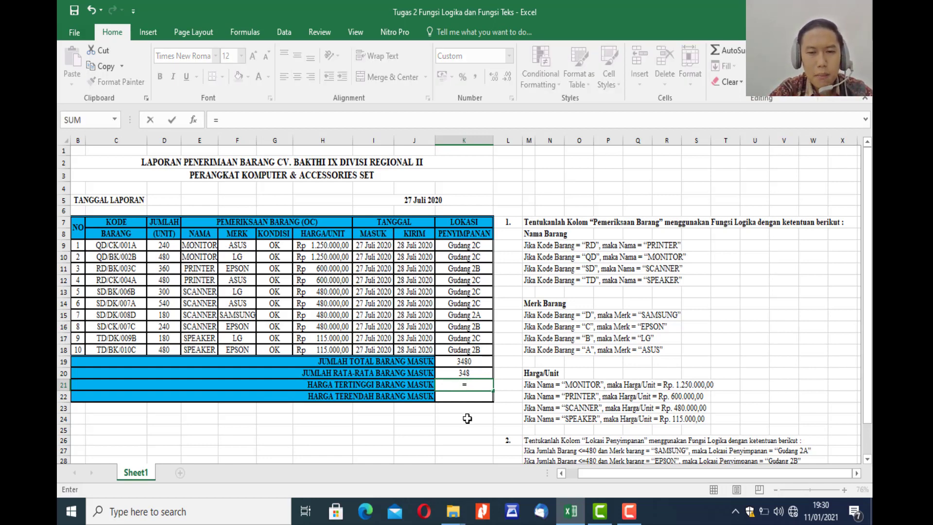
text(max)
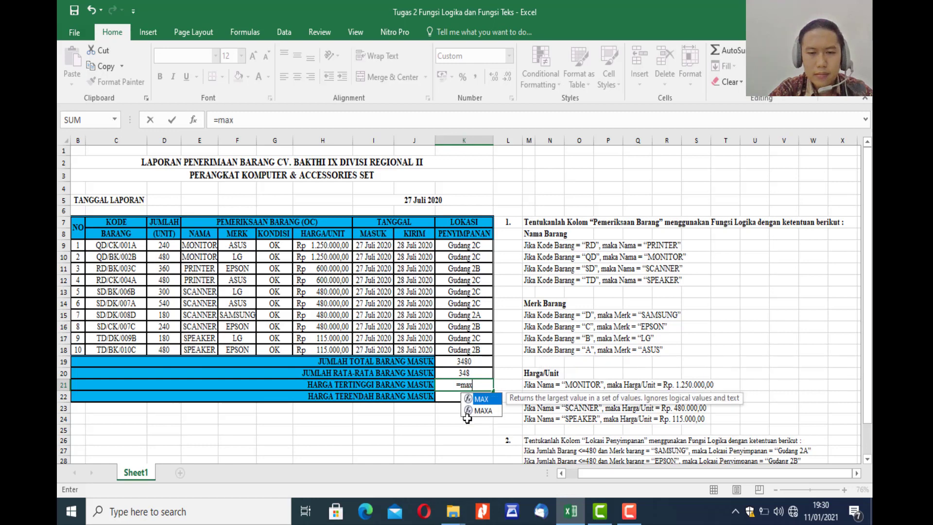
key(BackSpace)
key(BackSpace)
key(BackSpace)
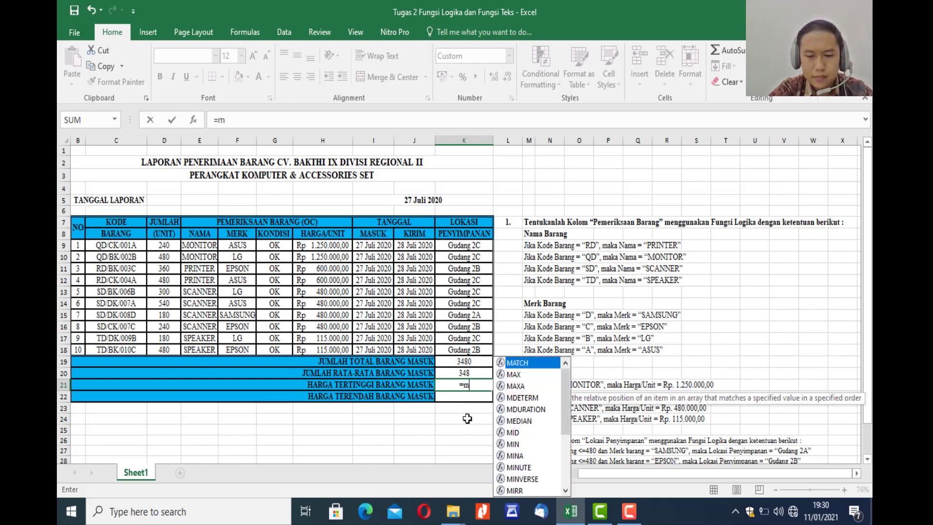
text(MAX()
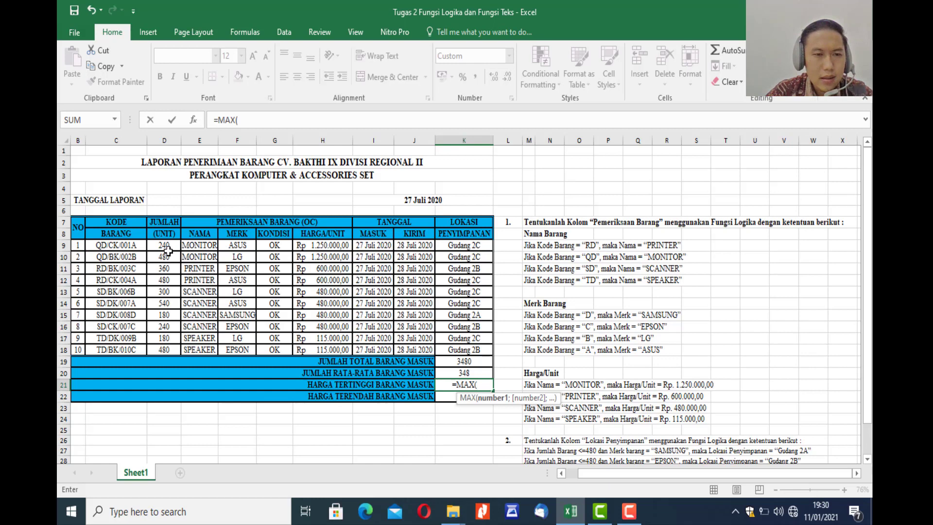
drag(168, 249, 167, 352)
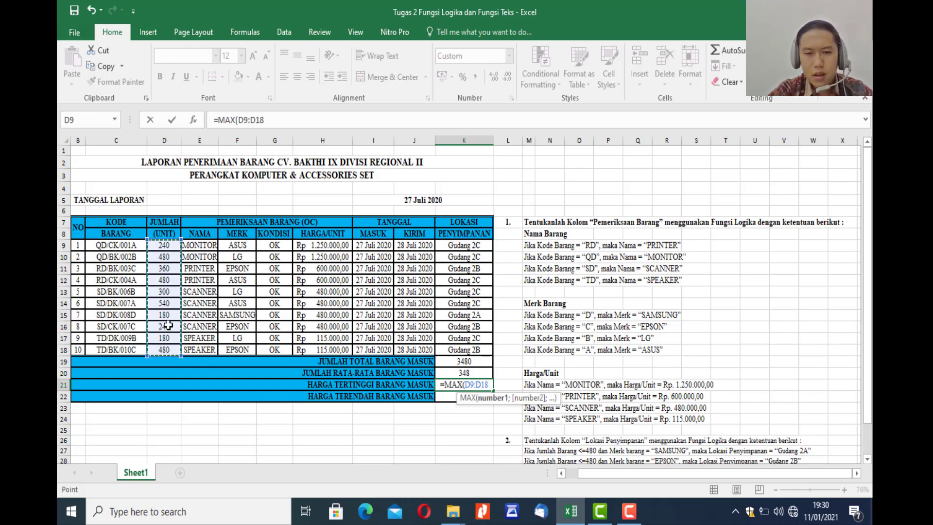
text())
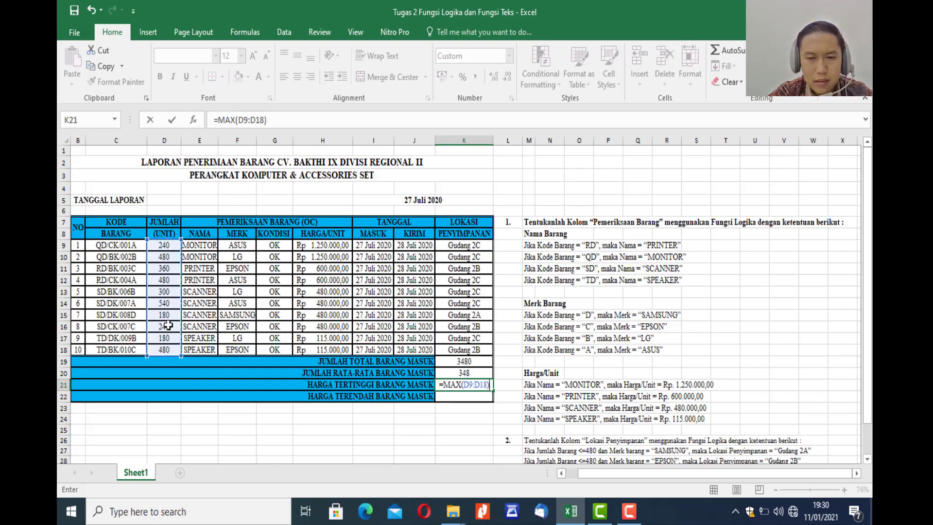
key(Return)
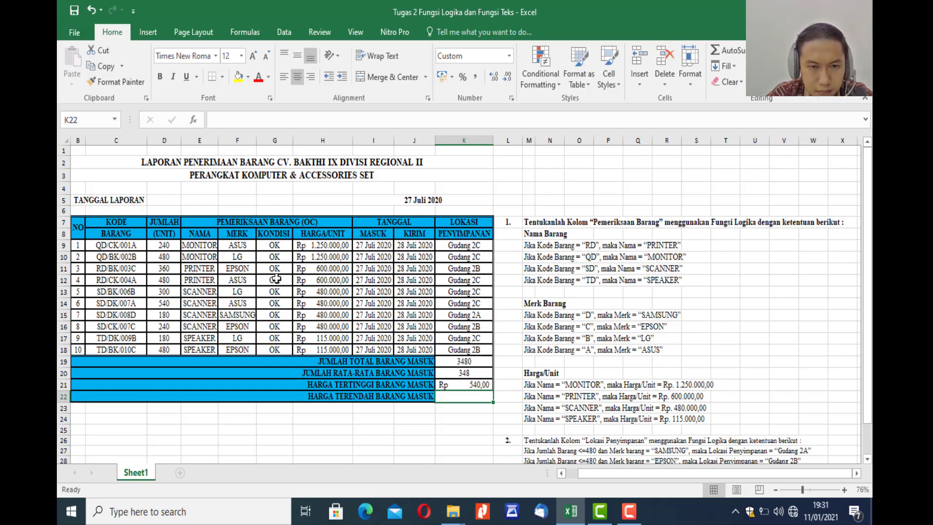
Check the HARGA/UNIT prices and change the K21 formula to =MAX(H9:H18).
click(330, 244)
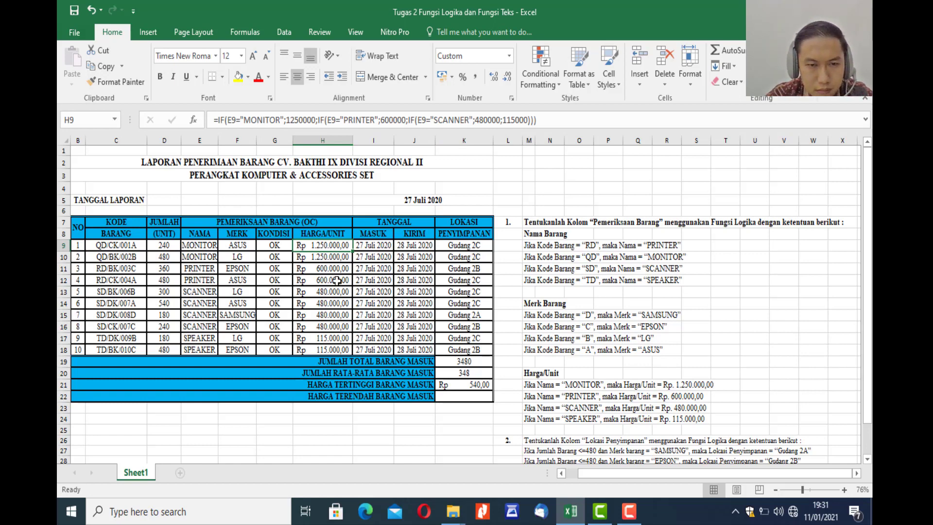
key(Down)
key(Down)
key(Down)
key(Down)
key(Down)
key(Down)
key(Down)
key(Down)
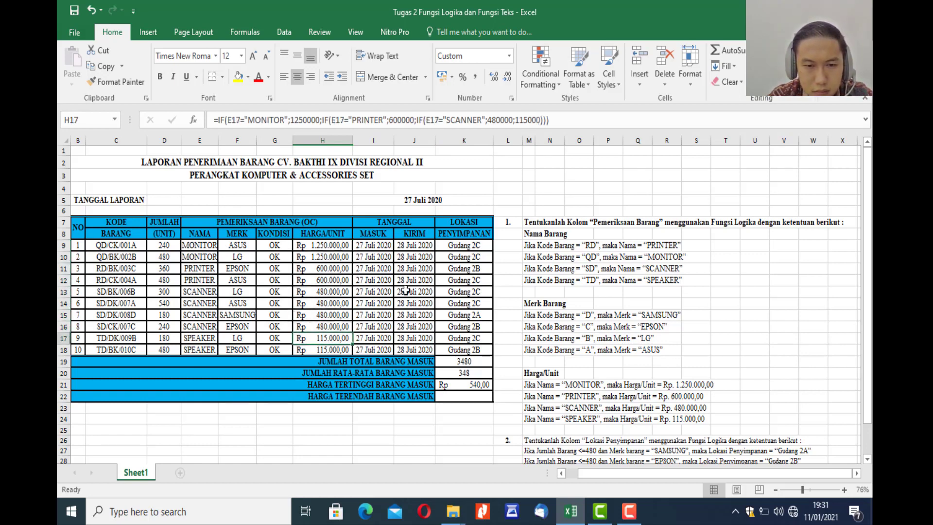
click(465, 385)
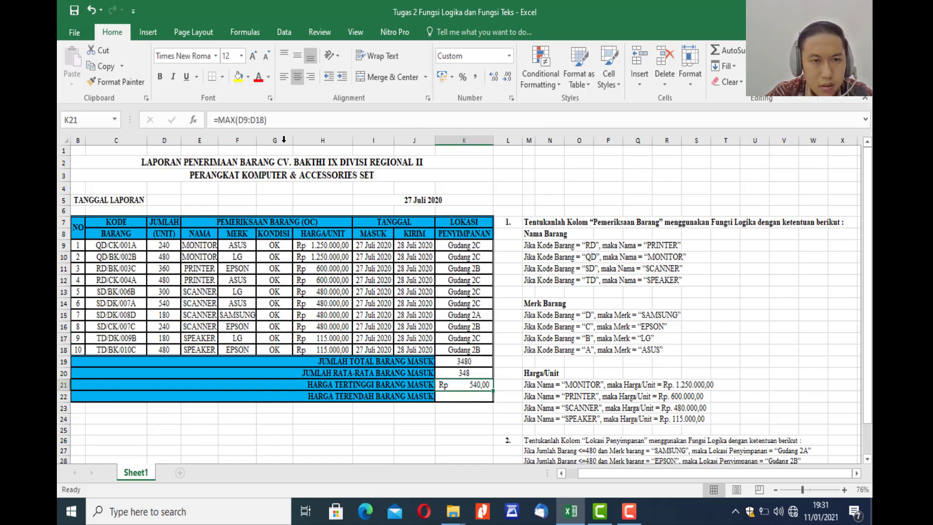
click(302, 122)
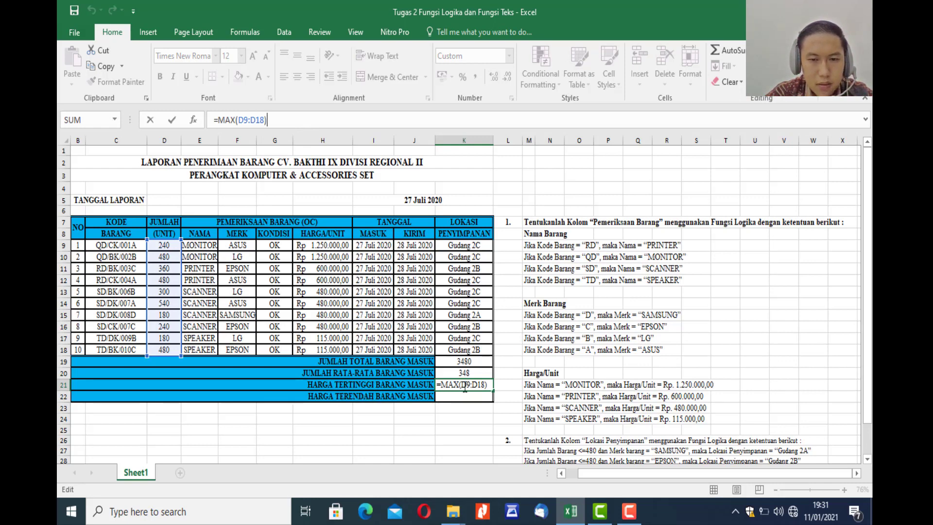
key(BackSpace)
key(BackSpace)
key(BackSpace)
key(BackSpace)
key(BackSpace)
key(BackSpace)
key(BackSpace)
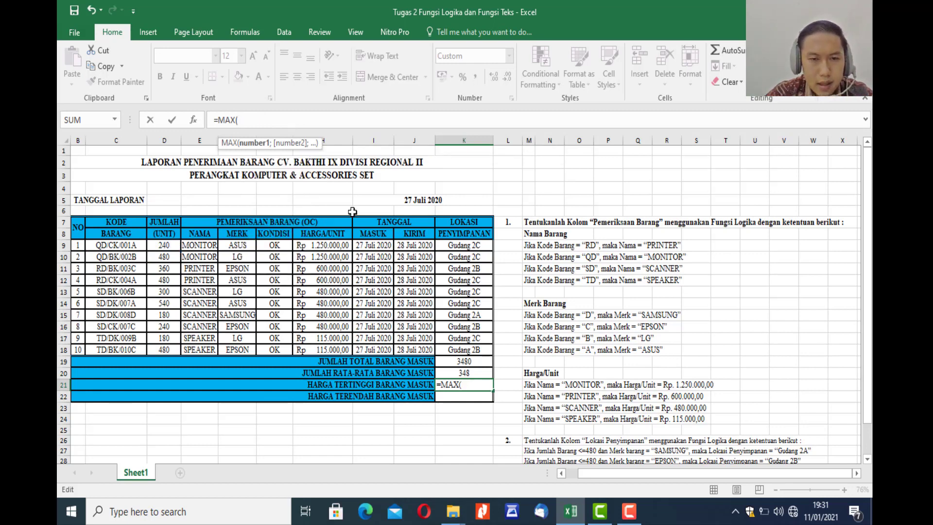
click(330, 247)
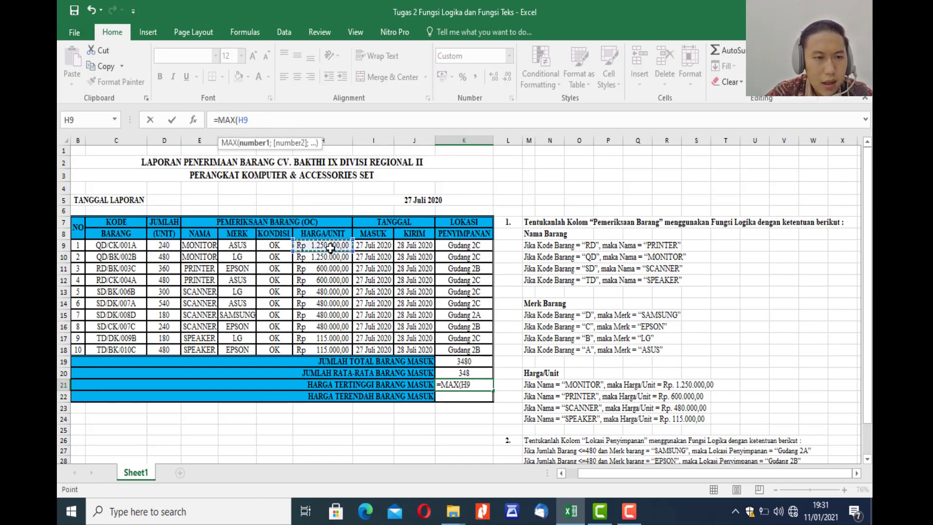
drag(331, 247, 337, 341)
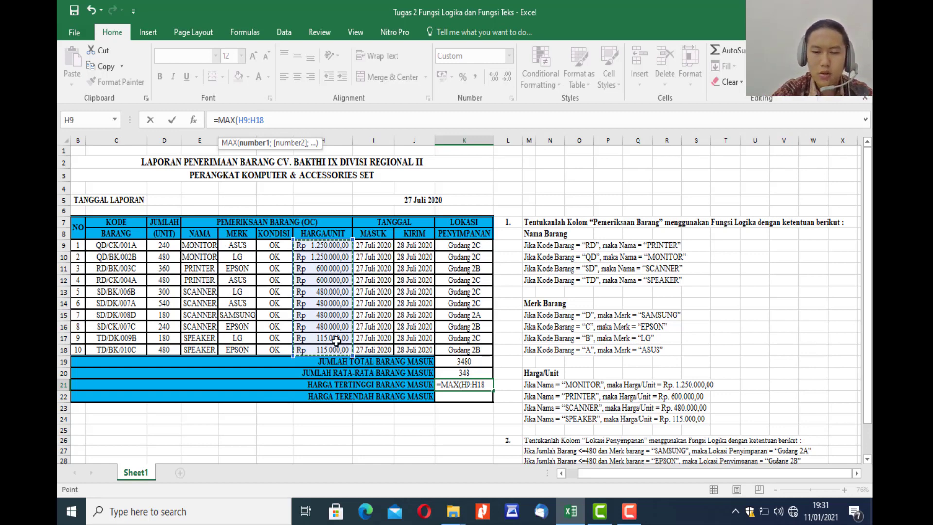
key(Return)
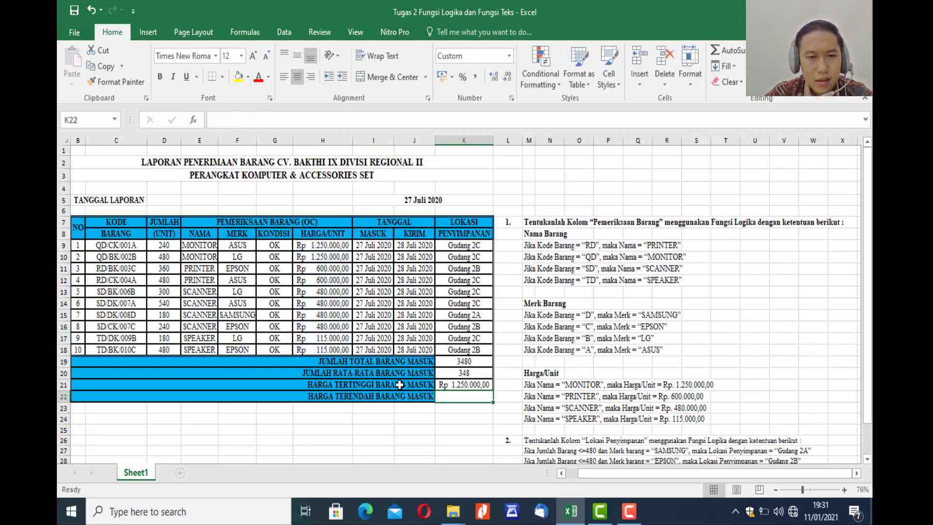
Compare the highest price in K21 with the prices in the HARGA/UNIT column.
click(464, 383)
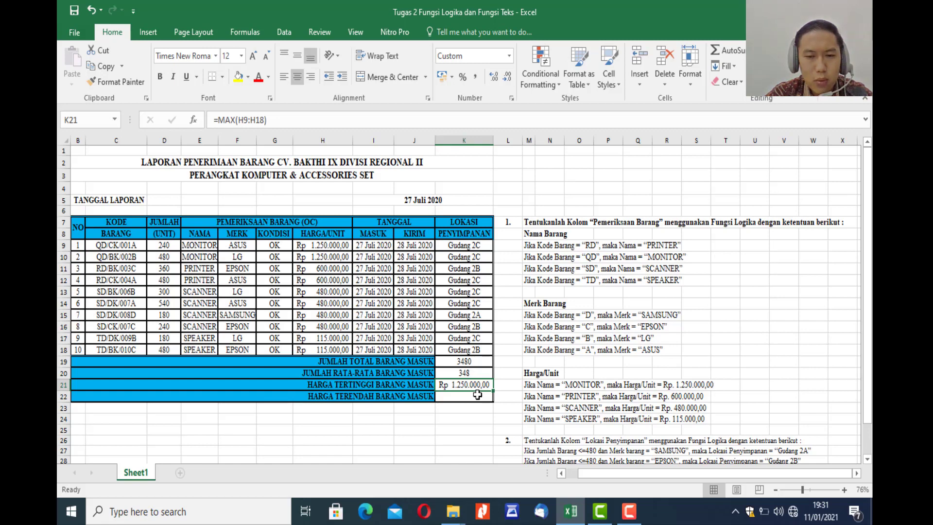
click(336, 246)
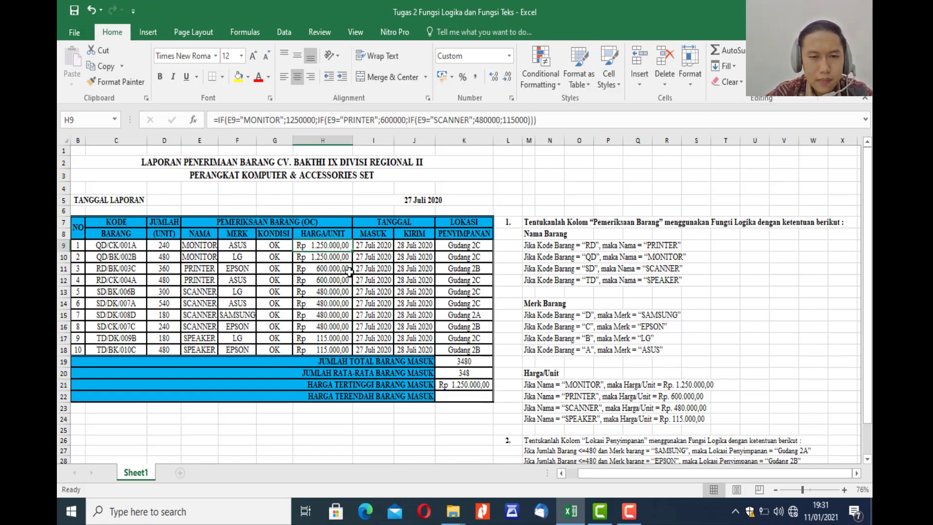
key(Down)
key(Down)
key(Down)
key(Down)
key(Down)
key(Down)
key(Down)
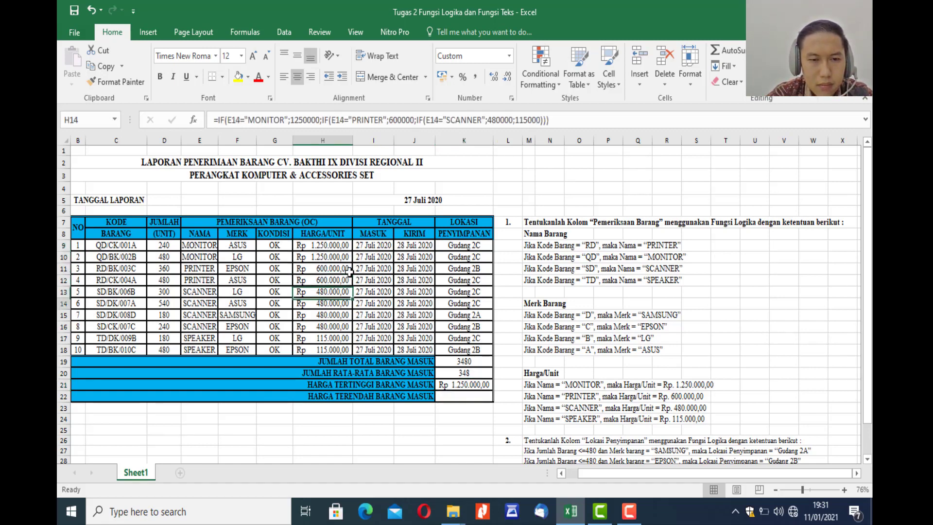
key(Down)
key(Down)
key(Up)
key(Up)
key(Up)
key(Up)
key(Up)
key(Up)
key(Up)
key(Up)
key(Up)
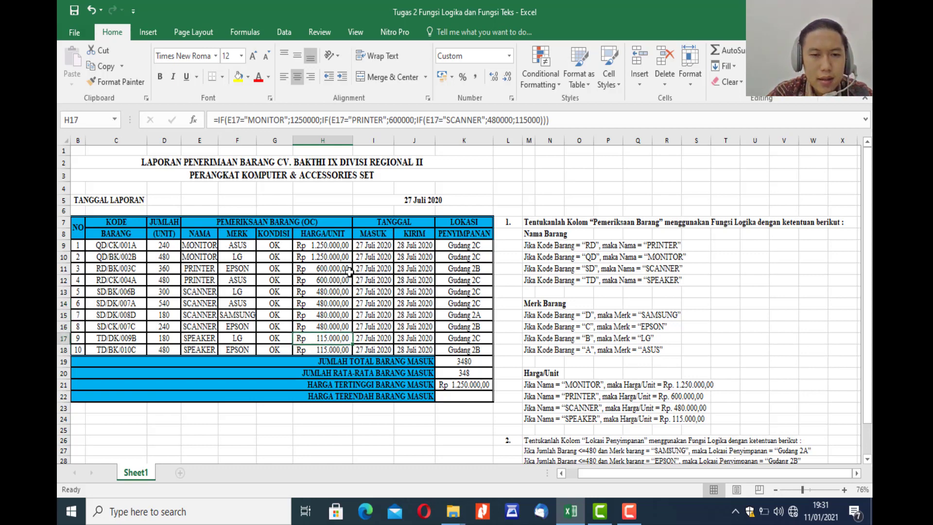
key(Up)
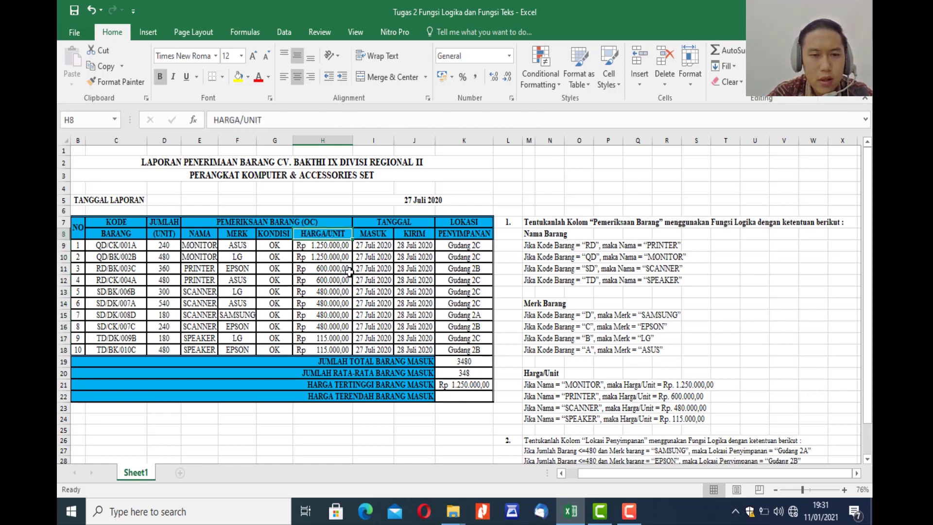
key(Down)
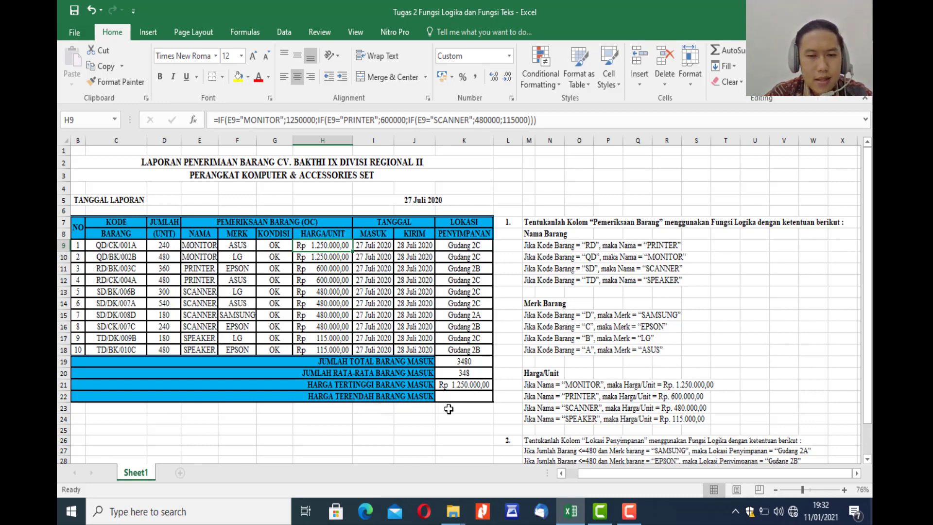
Enter =MIN(H9:H18) in K22 for HARGA TERENDAH BARANG MASUK.
click(462, 397)
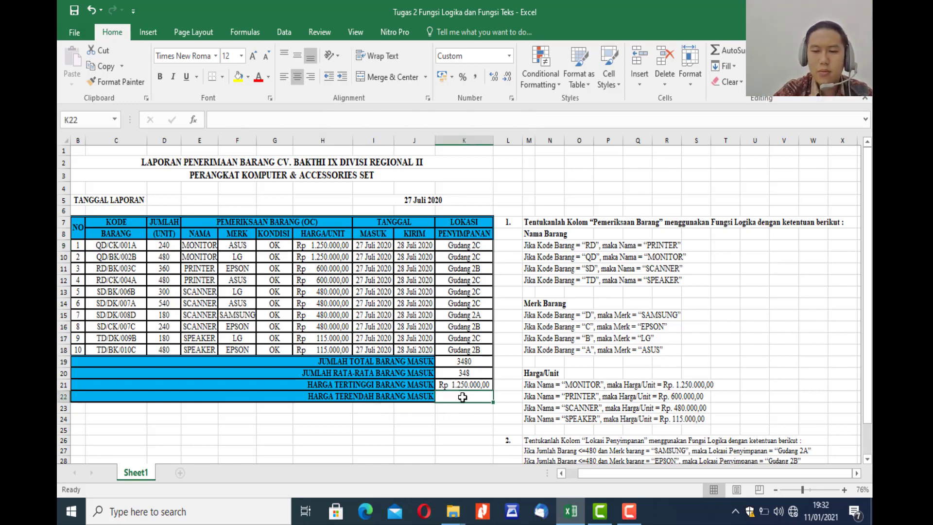
text(=)
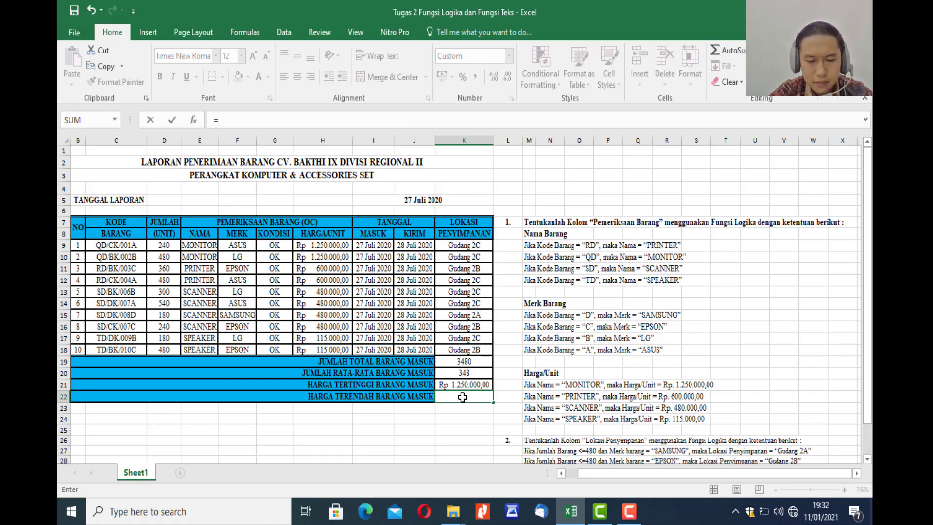
text(MI)
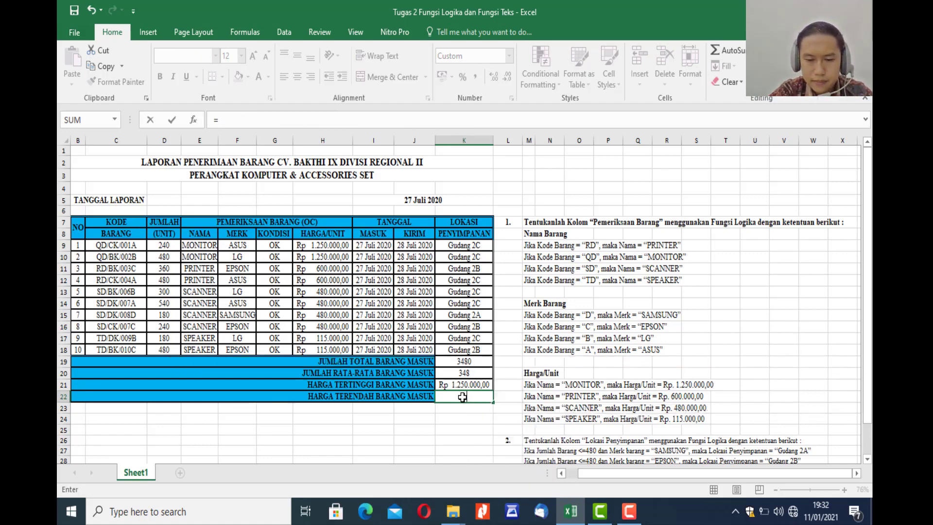
text(N)
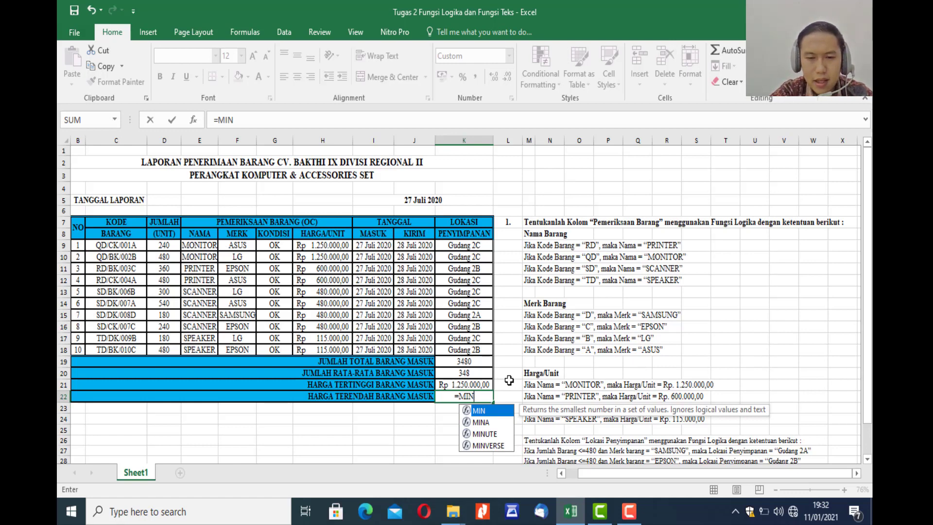
text(()
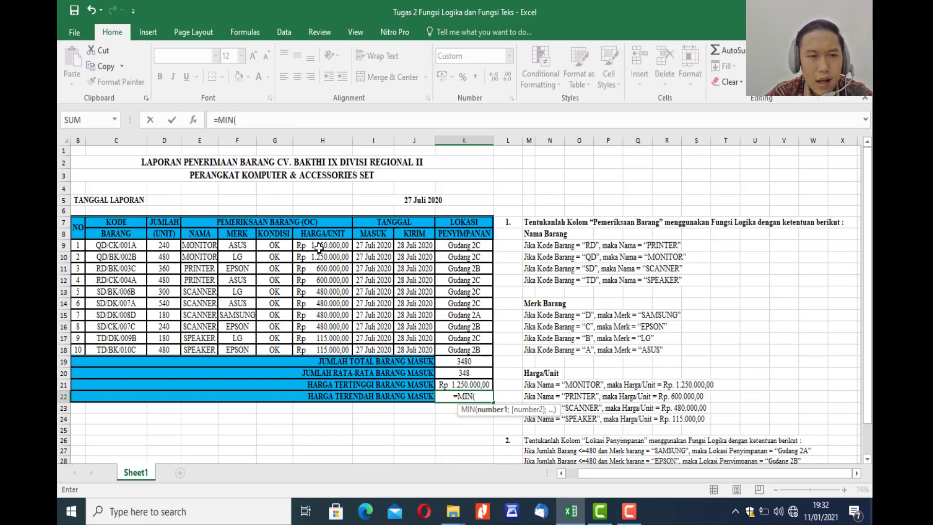
drag(318, 249, 328, 348)
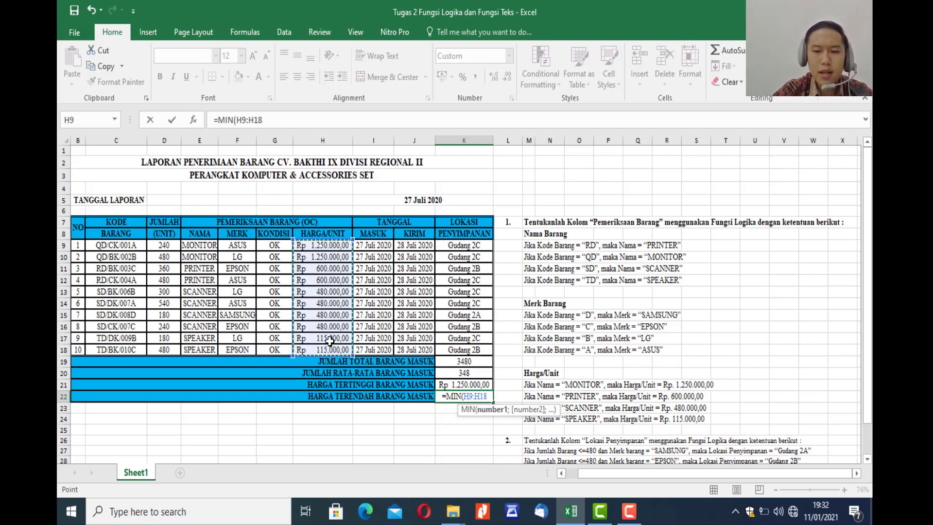
text())
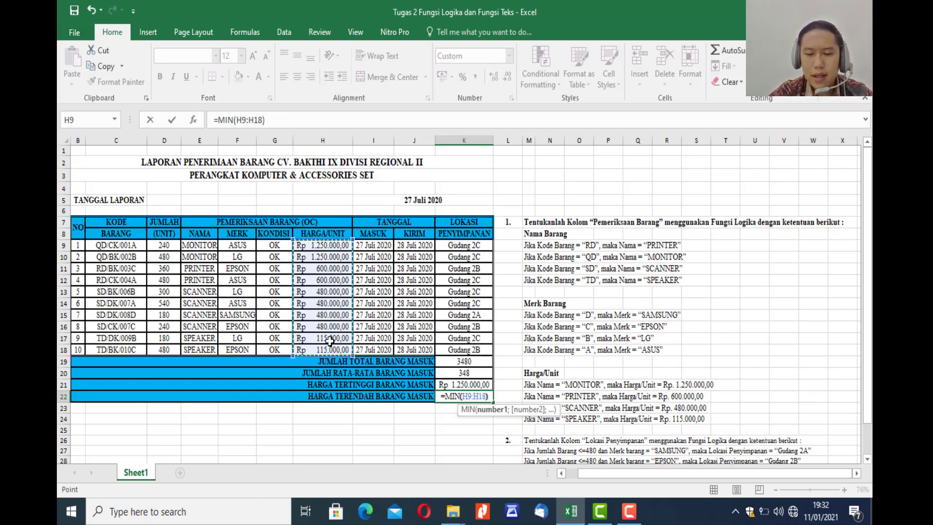
key(Return)
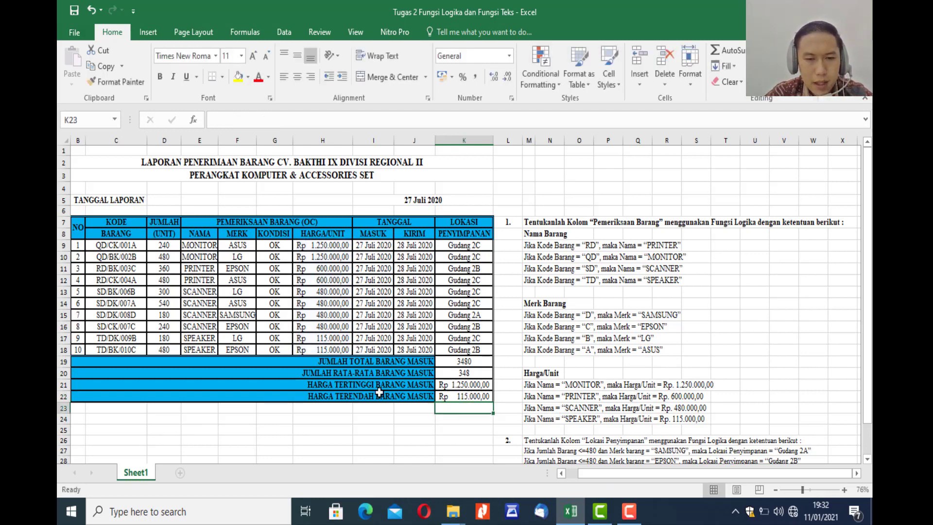
Compare the lowest price in K22 with the prices in the HARGA/UNIT column.
click(471, 398)
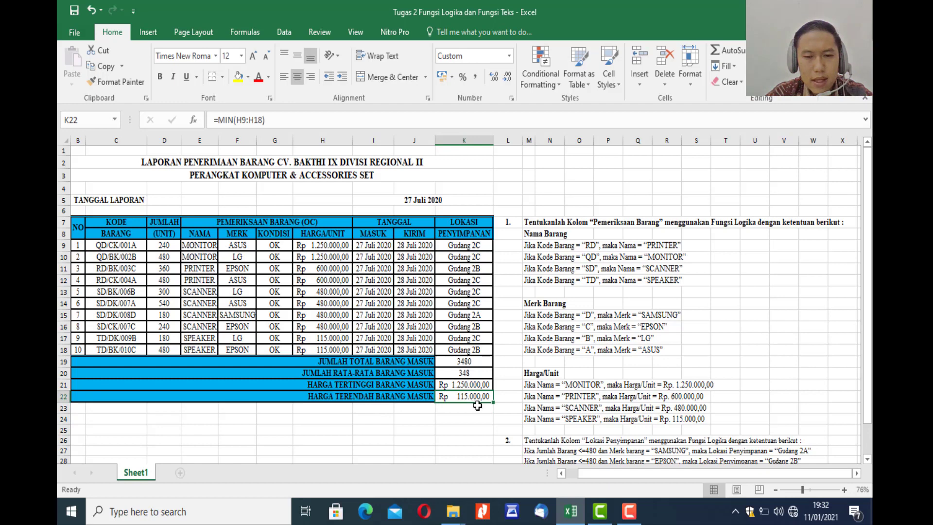
click(331, 246)
key(Down)
key(Down)
key(Down)
key(Down)
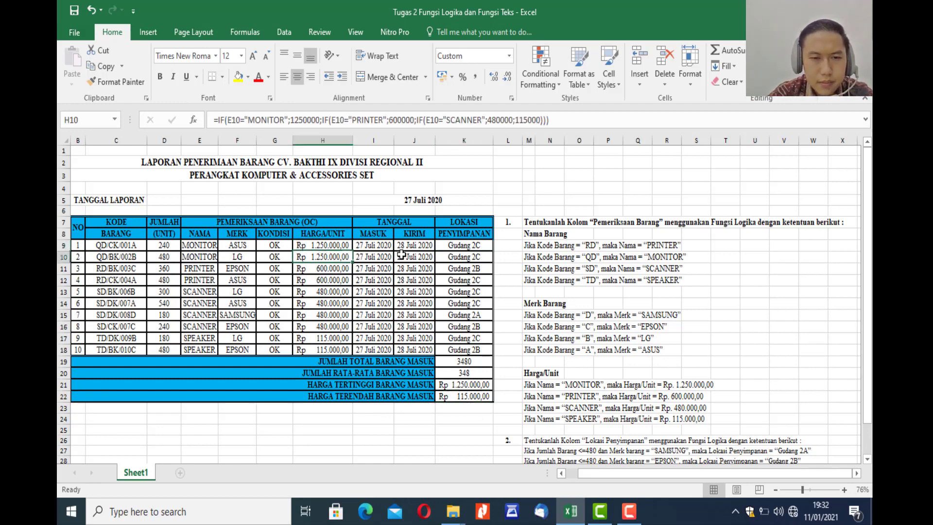
key(Down)
key(Down)
key(Down)
key(Down)
key(Down)
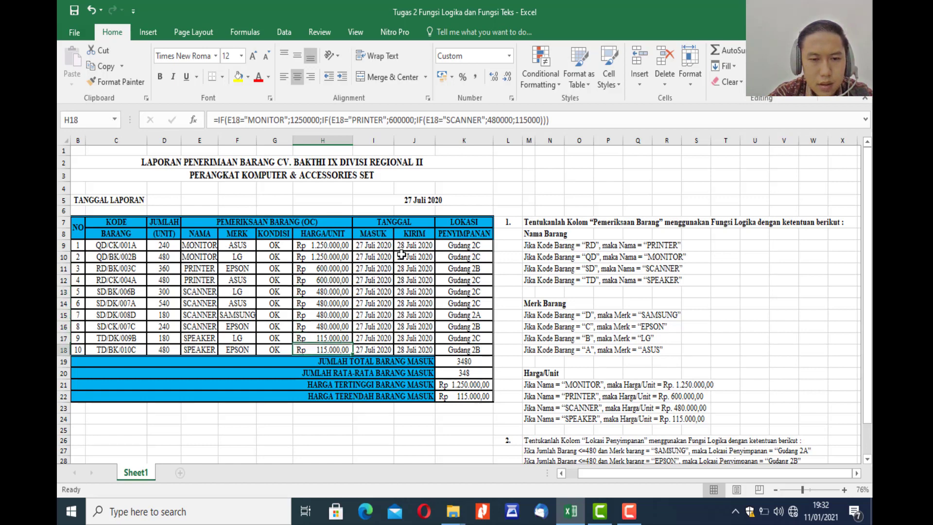
key(Up)
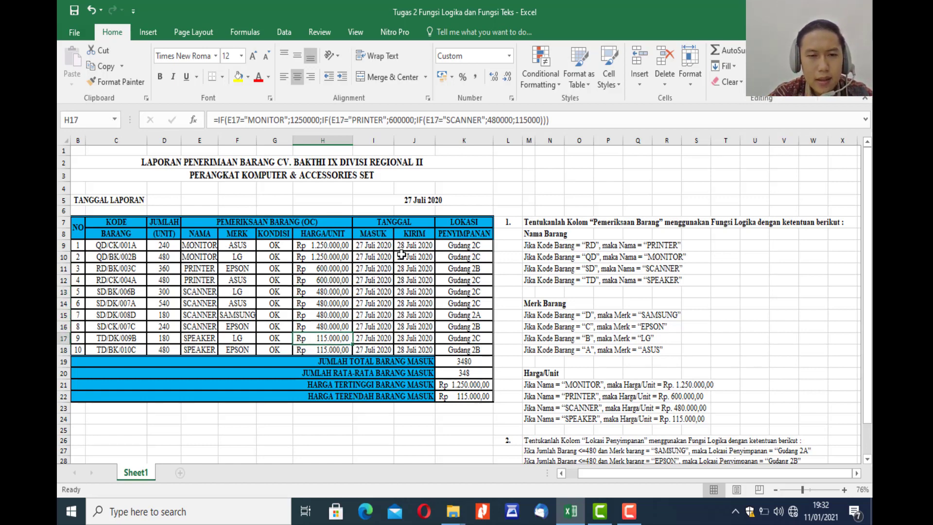
key(Down)
key(Up)
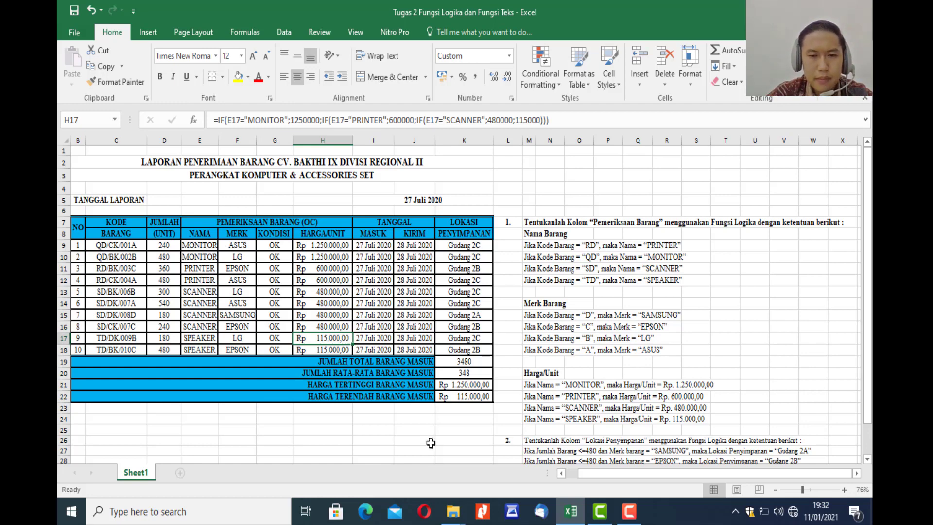
Deselect the report table and save the workbook under its existing name.
click(442, 434)
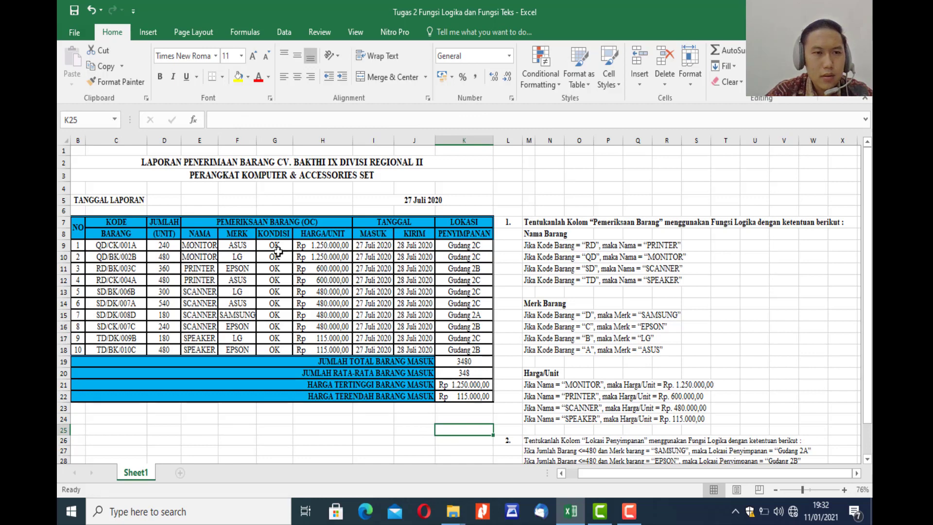
click(282, 427)
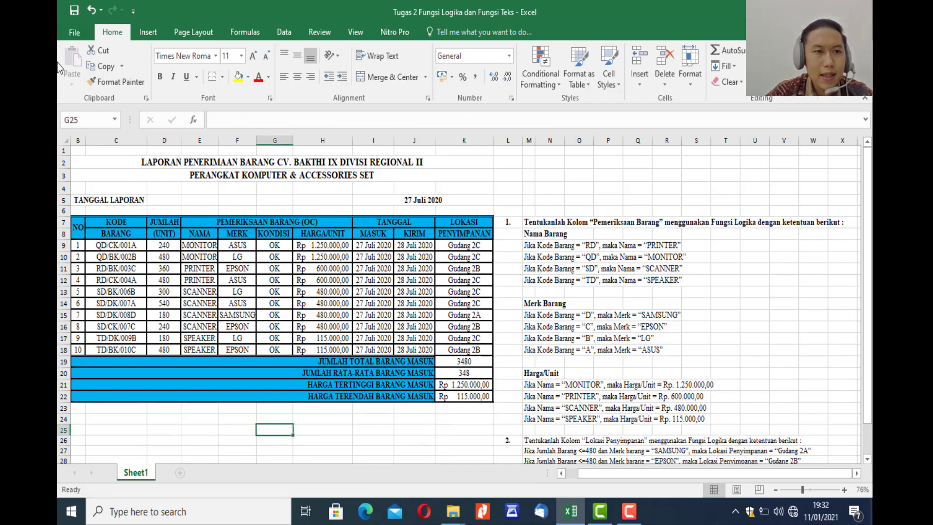
click(71, 33)
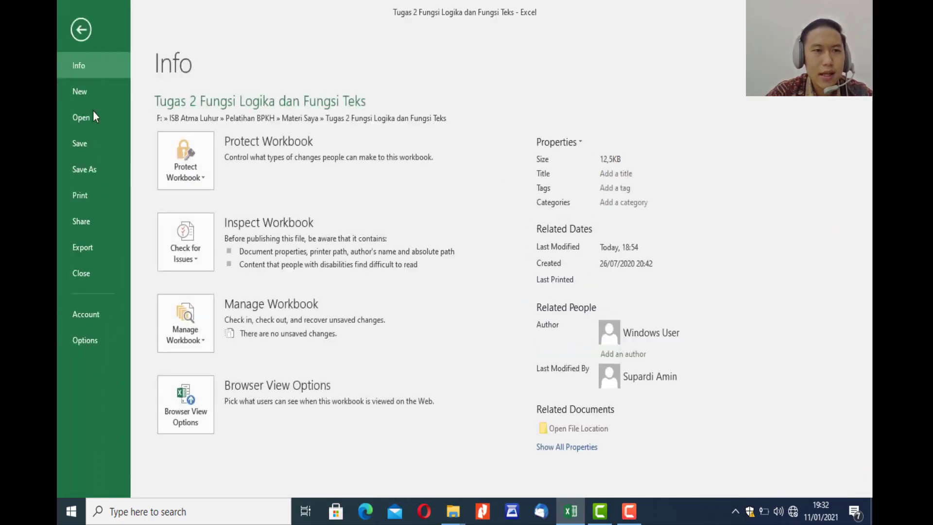
click(96, 147)
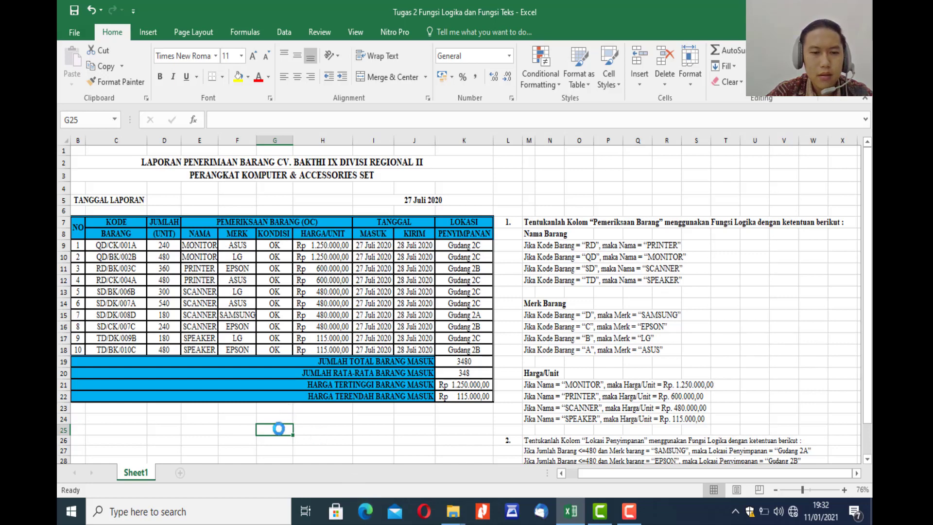